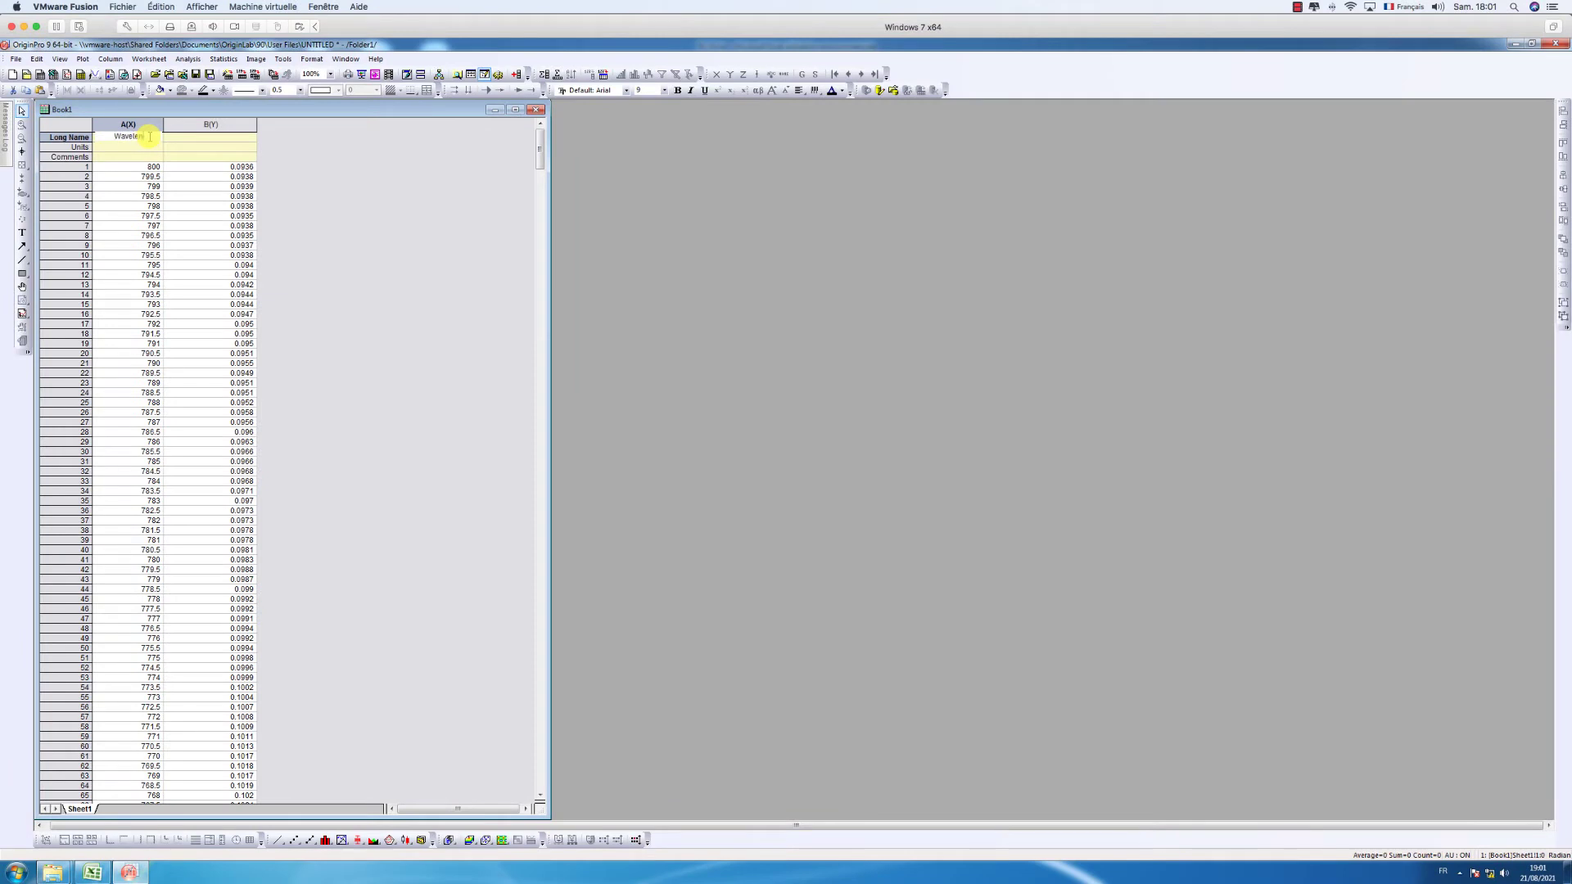
- Enter long name Wavelength with unit nm for column A, and Intensity with unit au for column B
key("Return")
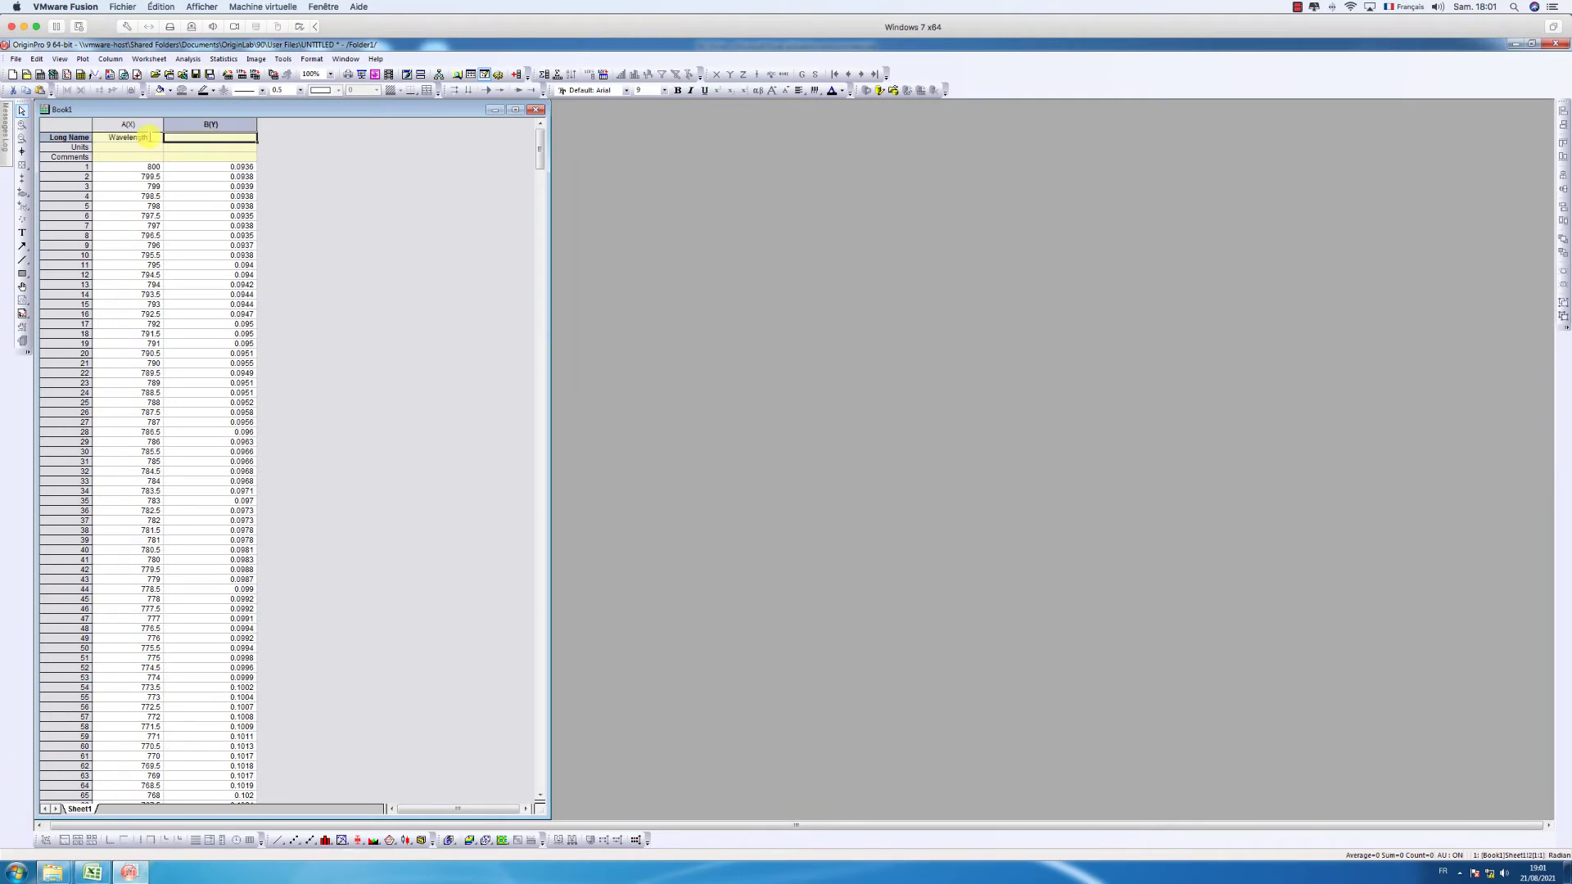
type("nm")
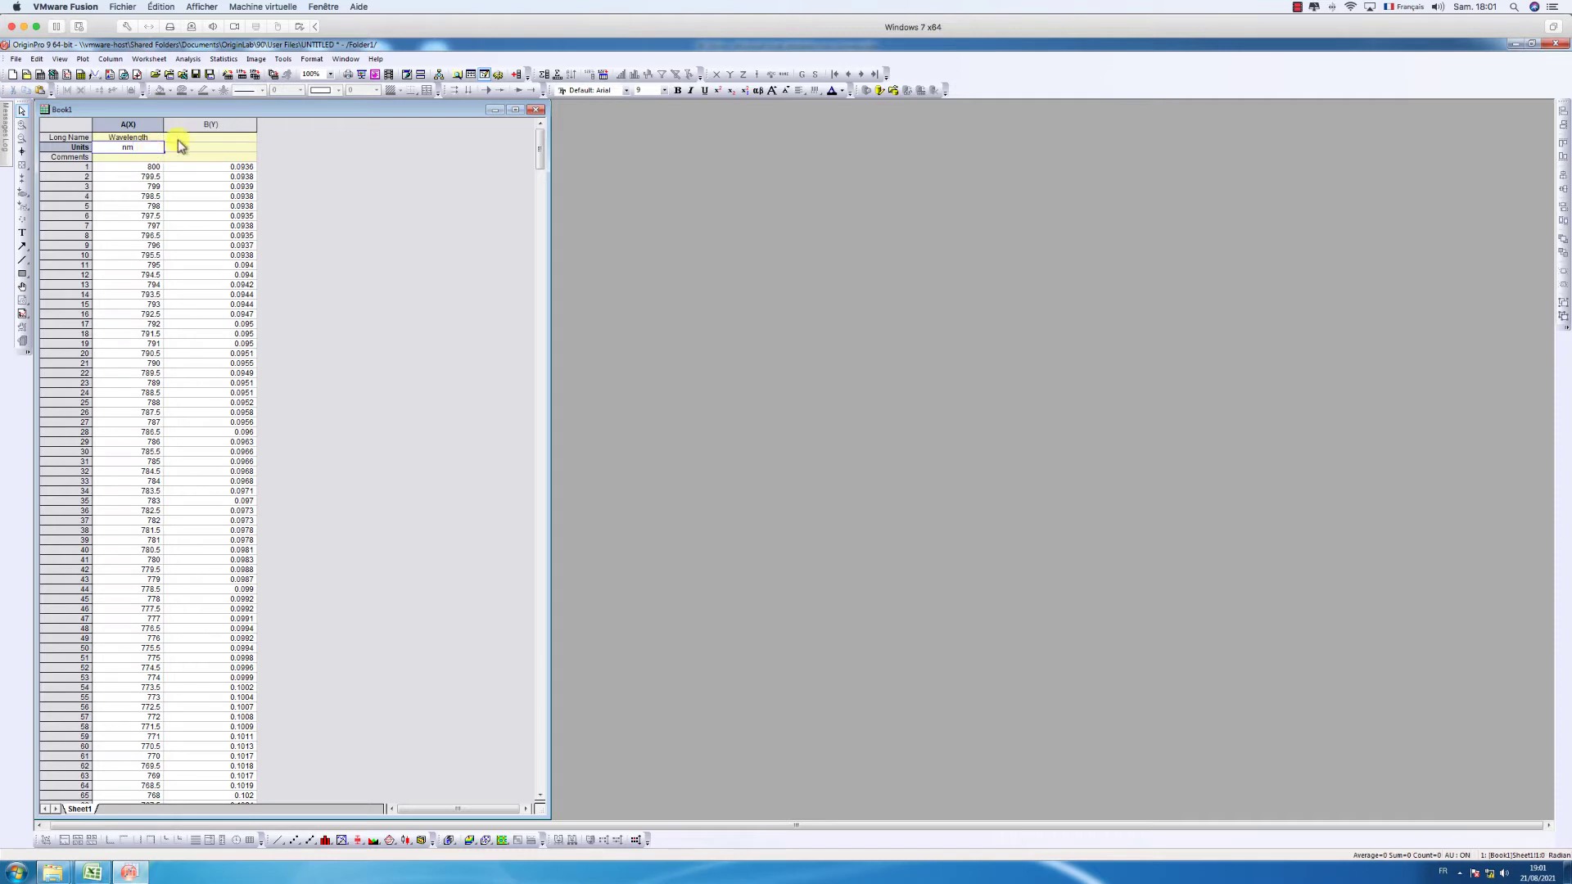
left_click(191, 139)
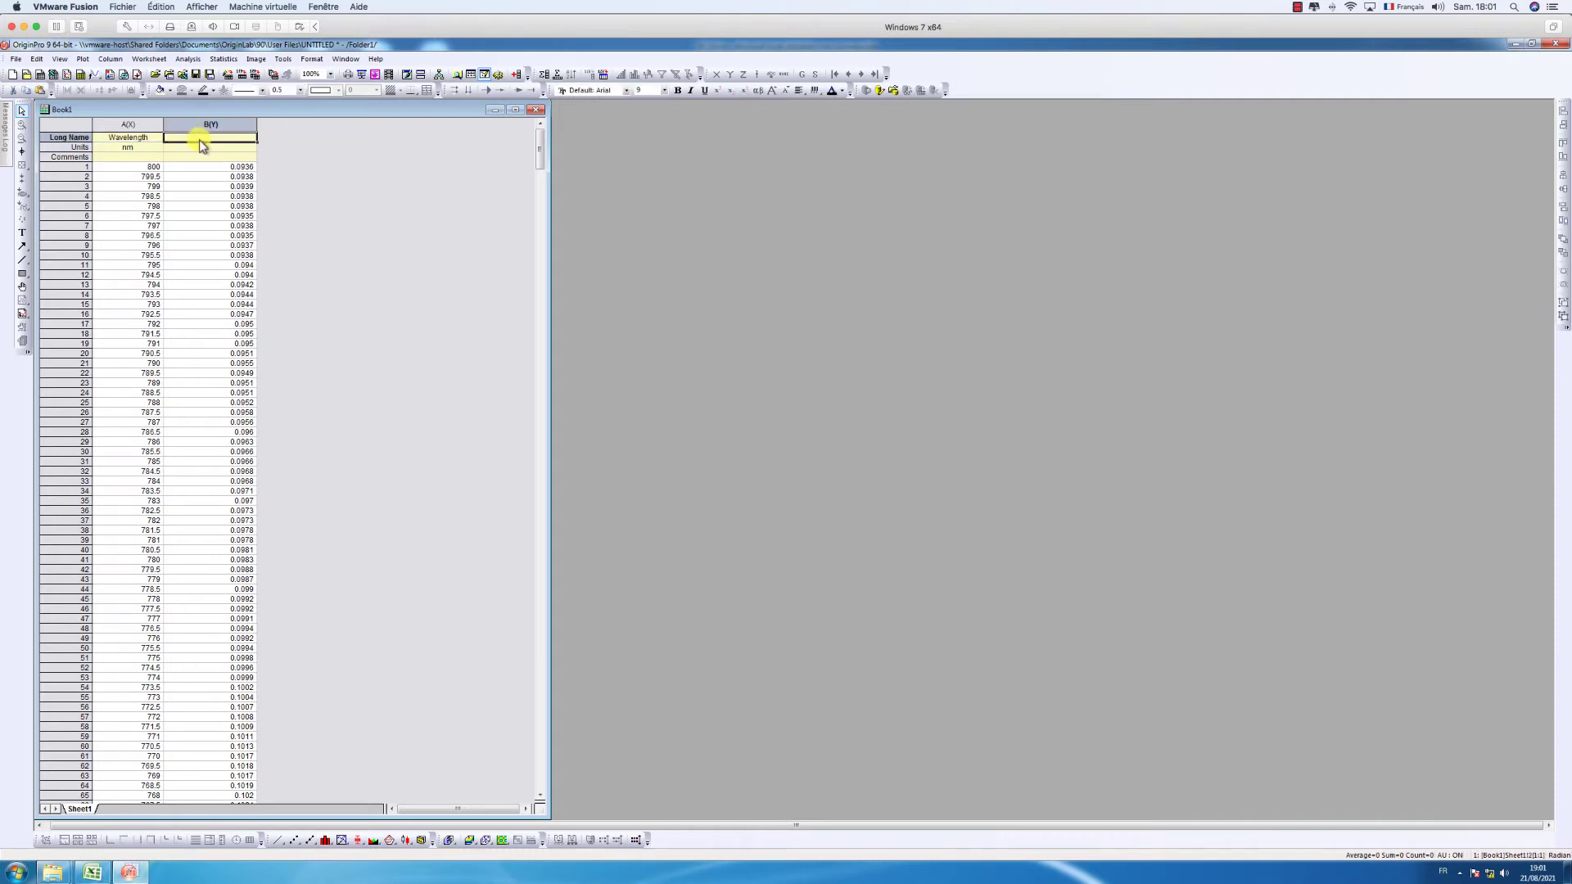
type("Inte")
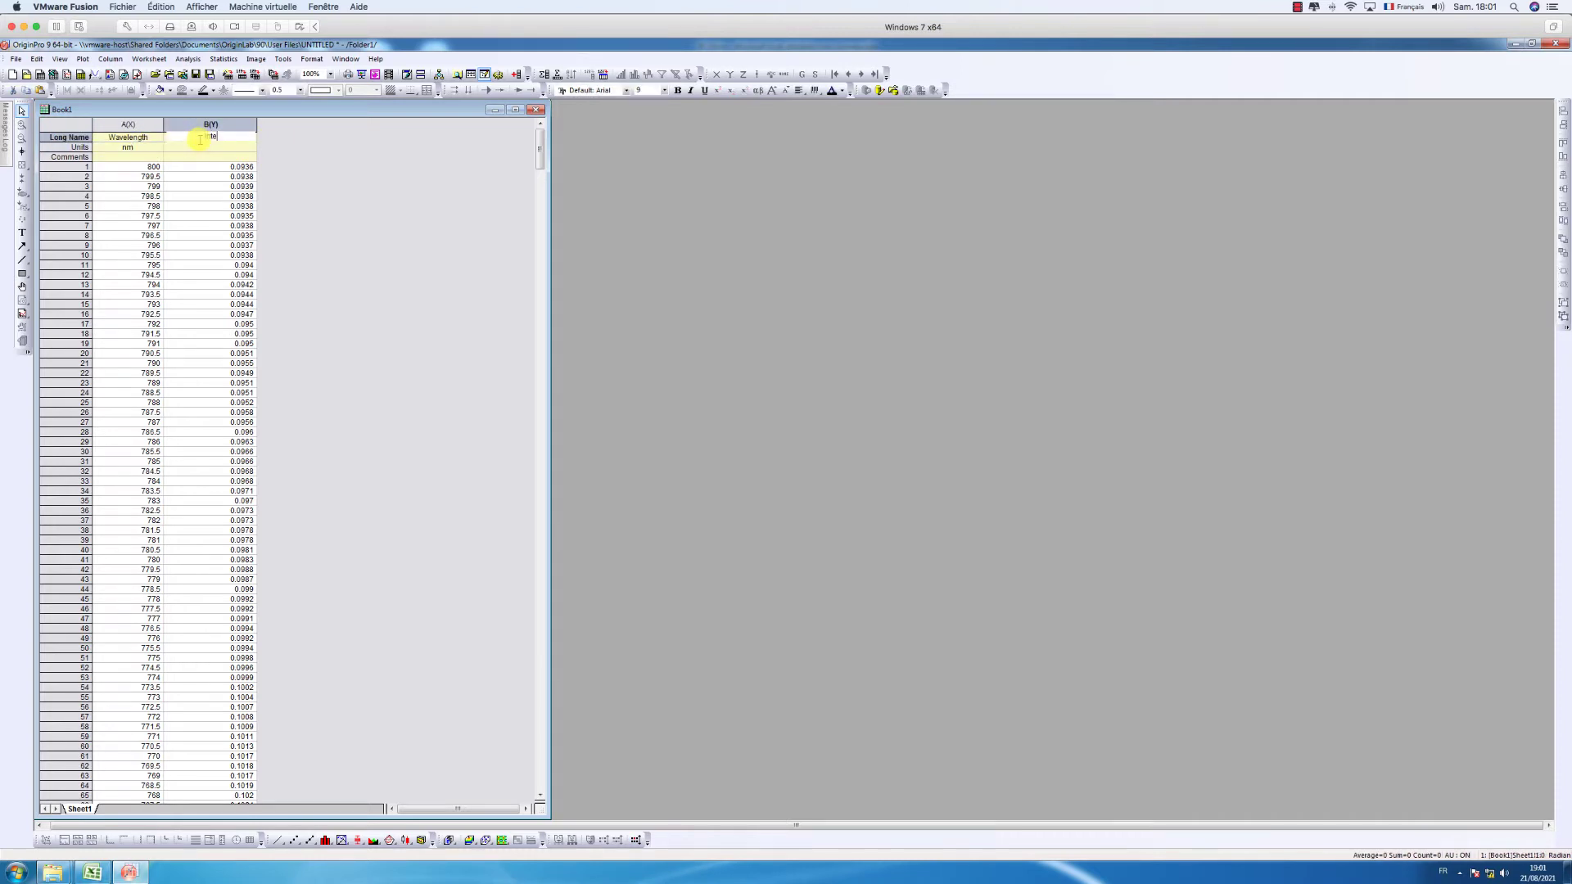
type("nsity")
key("Return")
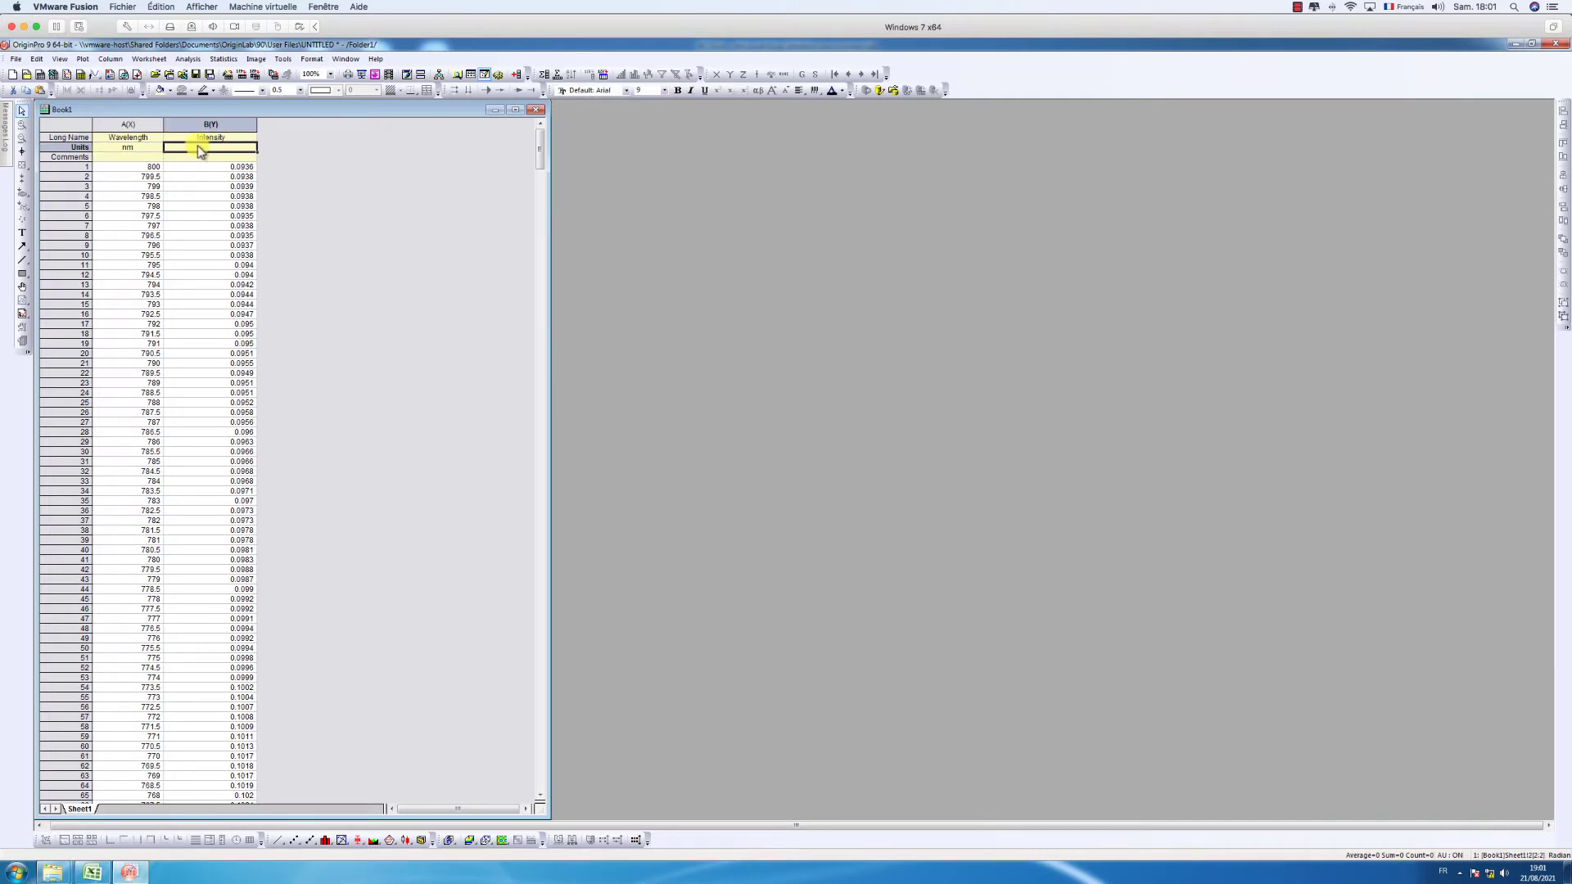
type("au")
left_click(196, 168)
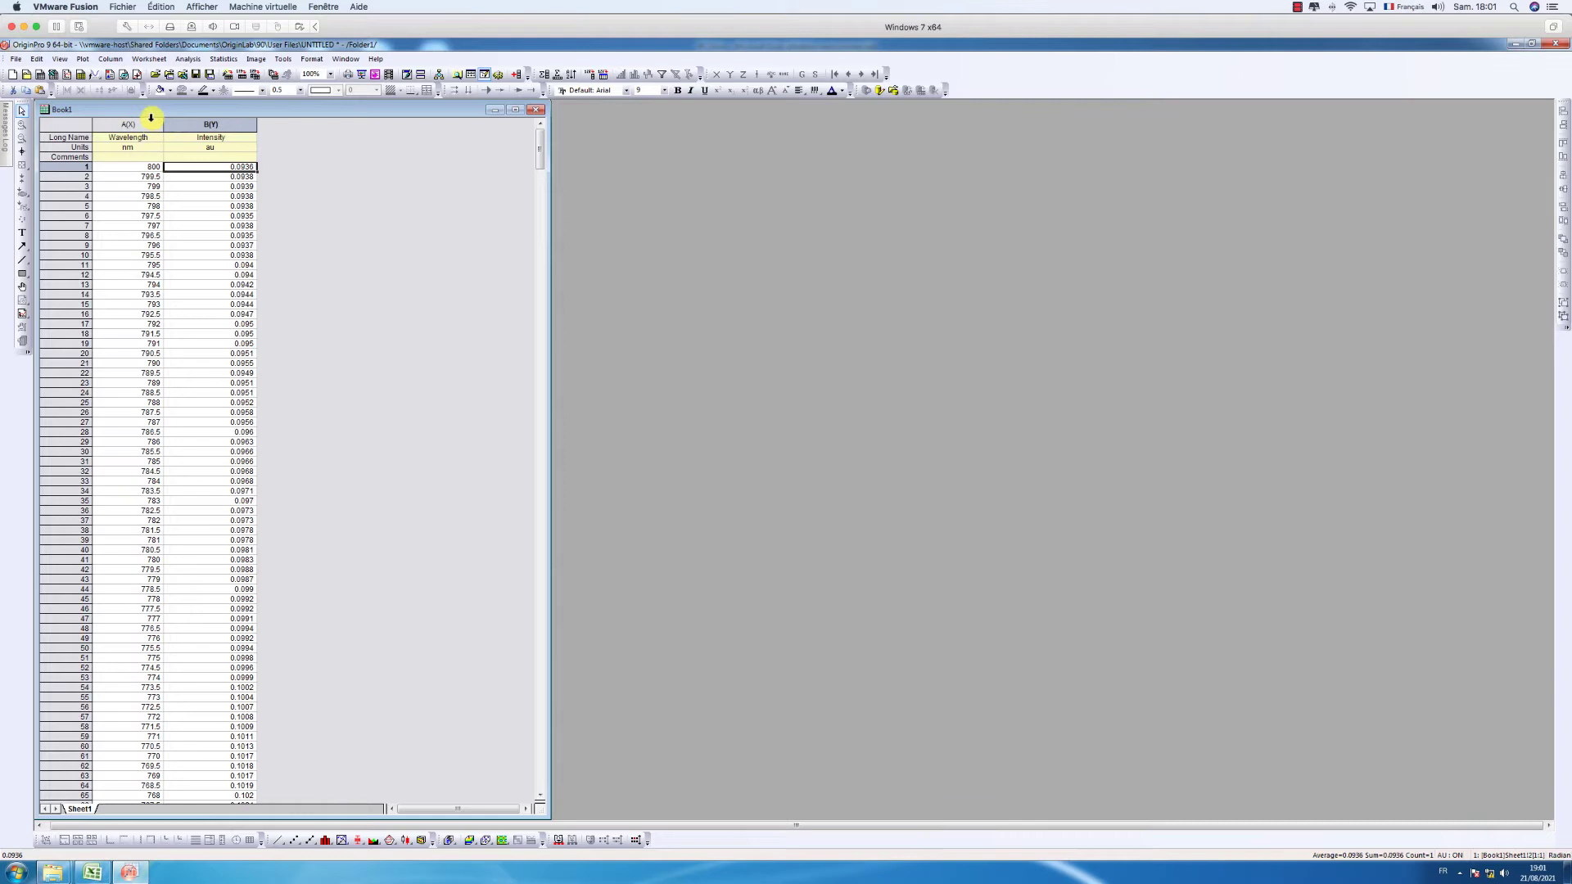
- Select the Wavelength and Intensity columns together and plot them with the Line graph button
left_click_drag(134, 124, 196, 124)
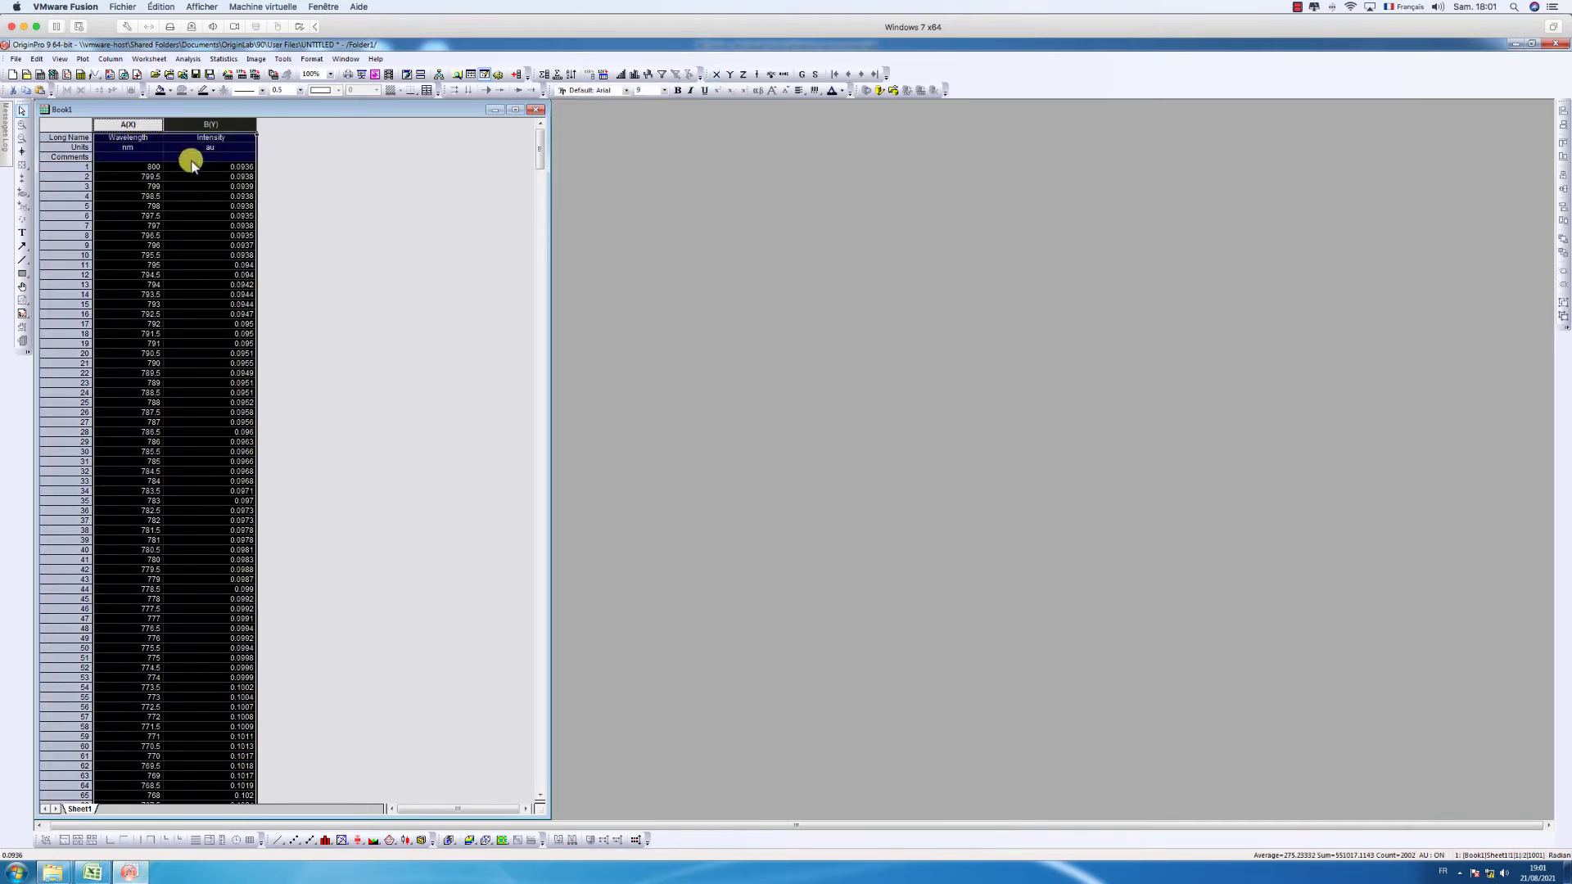
left_click(78, 157)
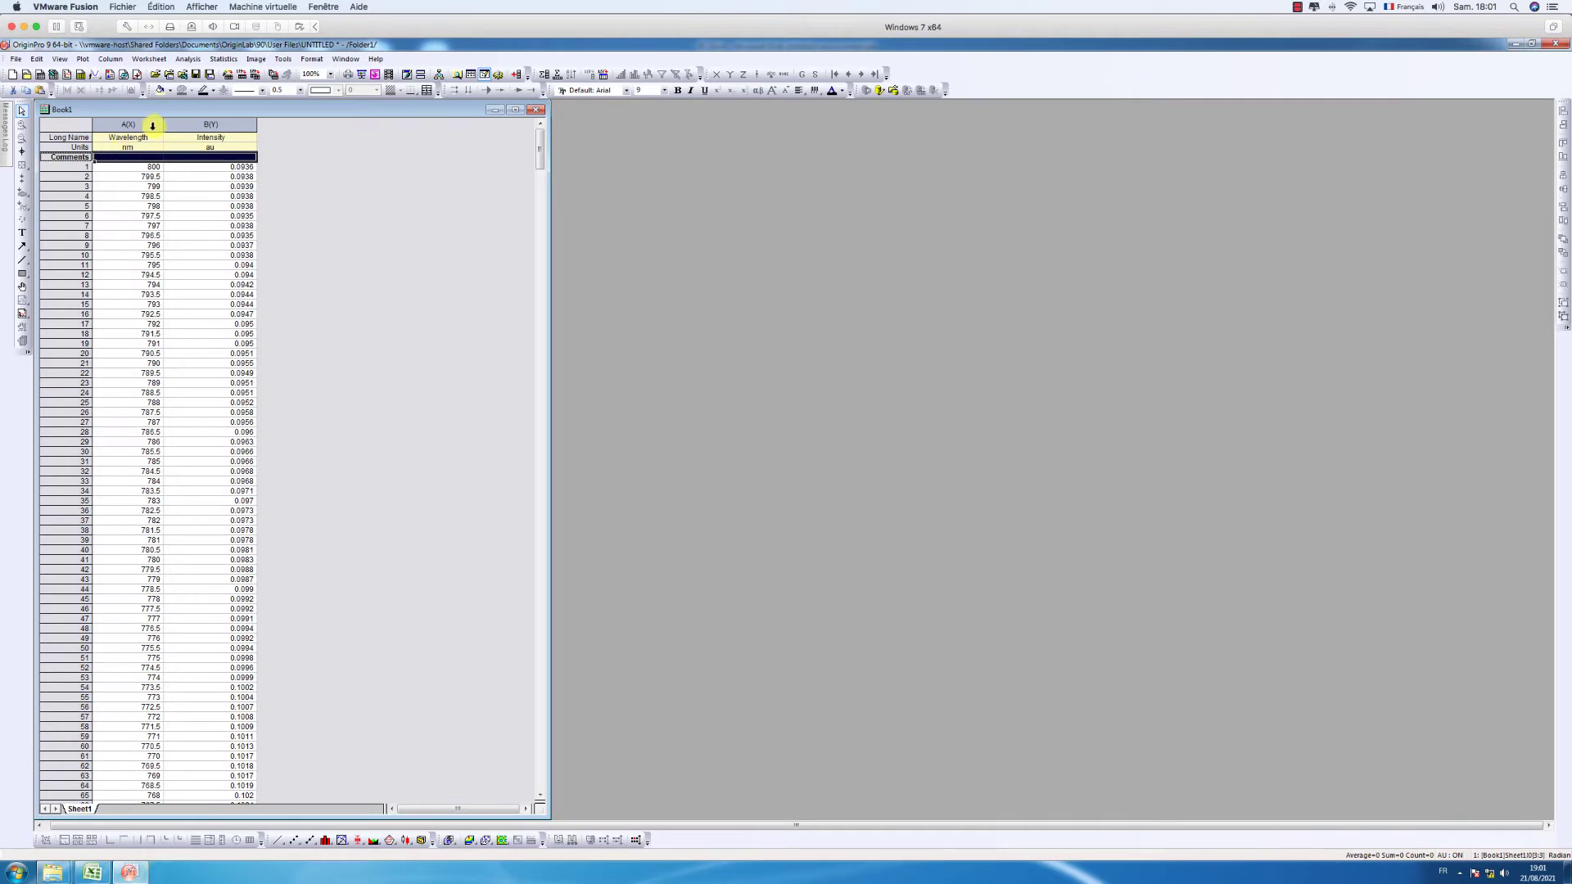
left_click_drag(152, 125, 210, 124)
left_click(85, 60)
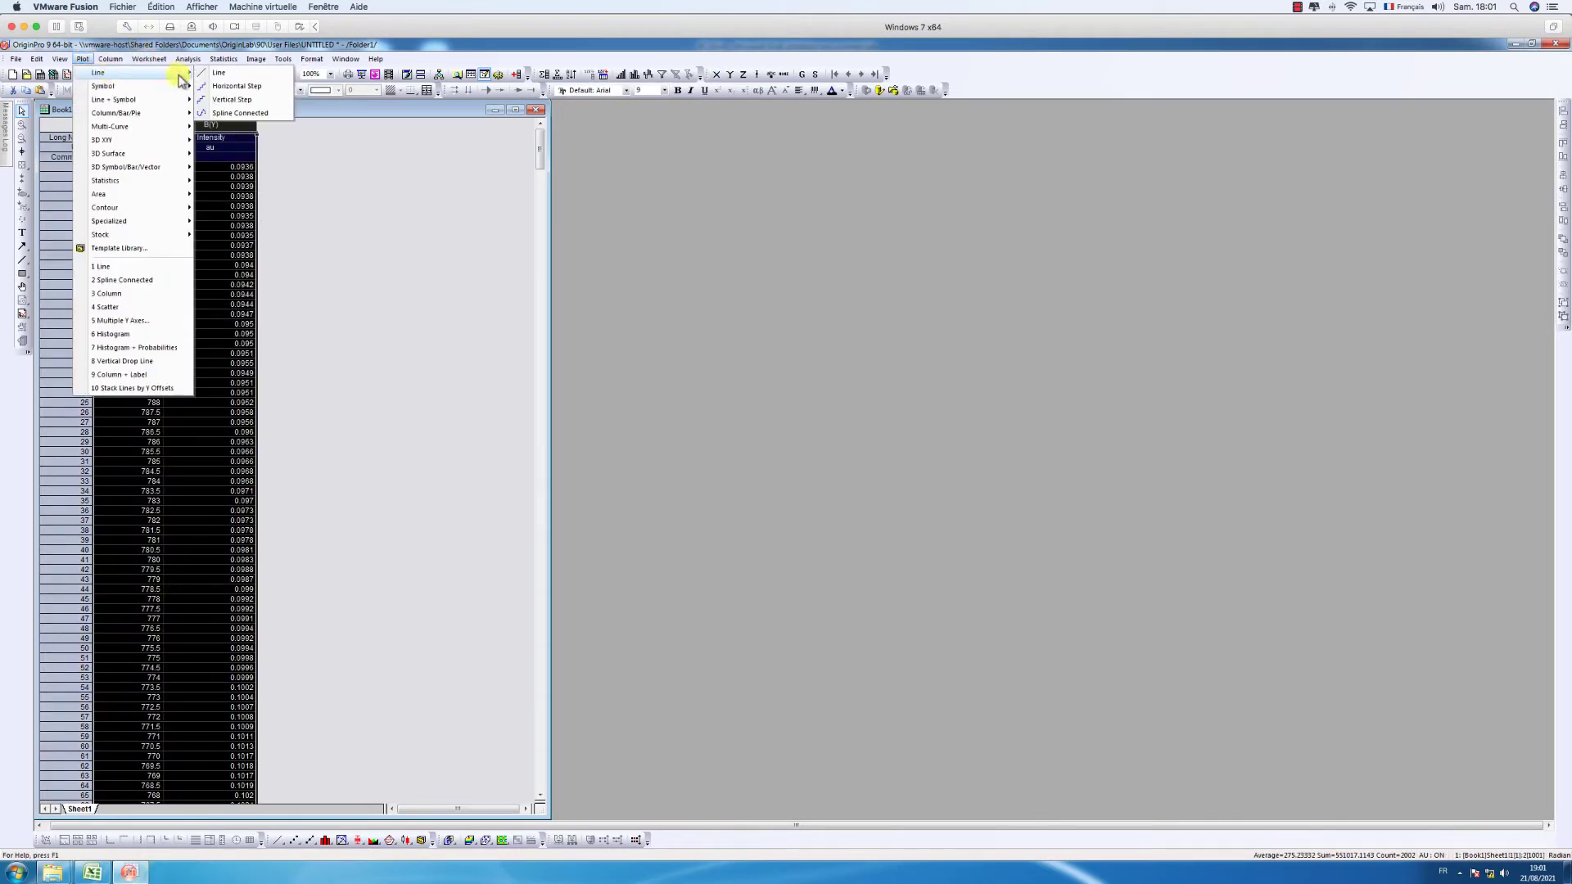
left_click(219, 73)
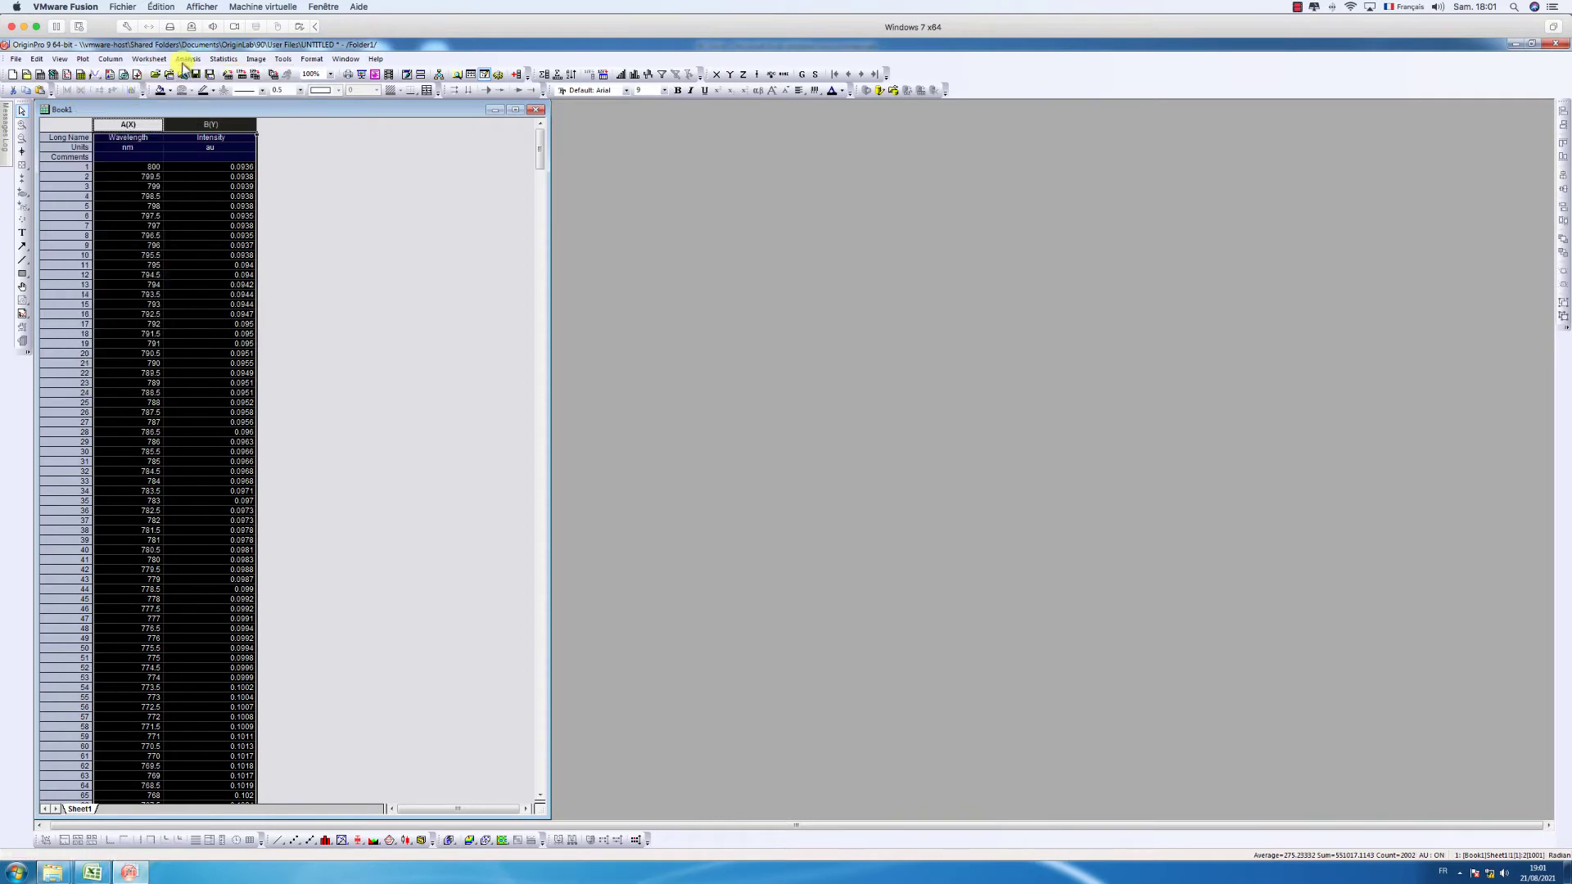
left_click(83, 59)
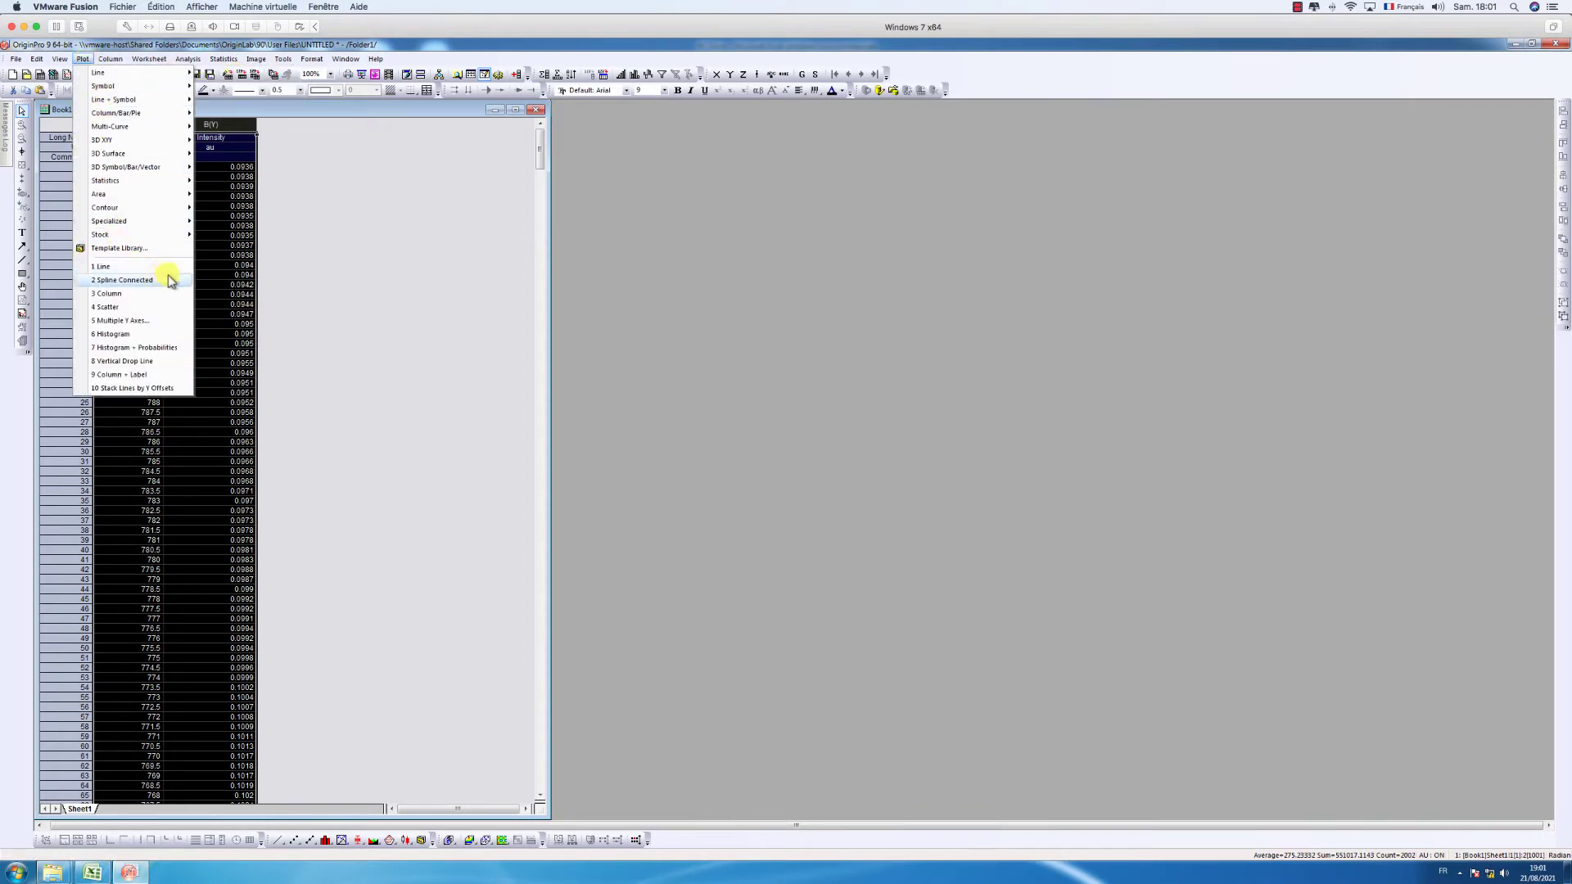
left_click(389, 396)
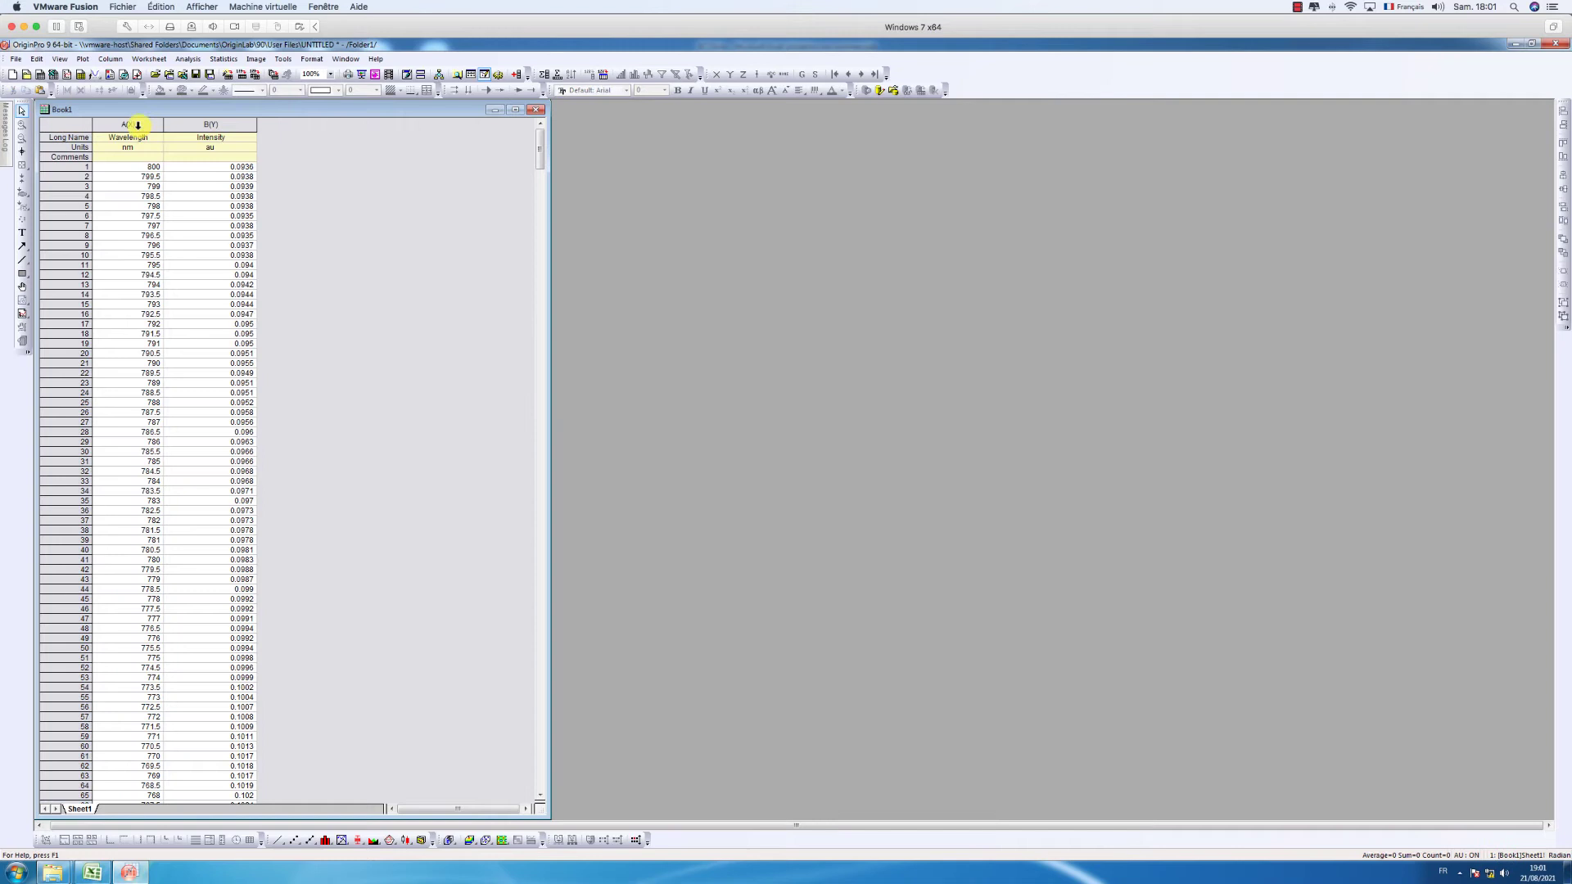
left_click_drag(138, 125, 168, 125)
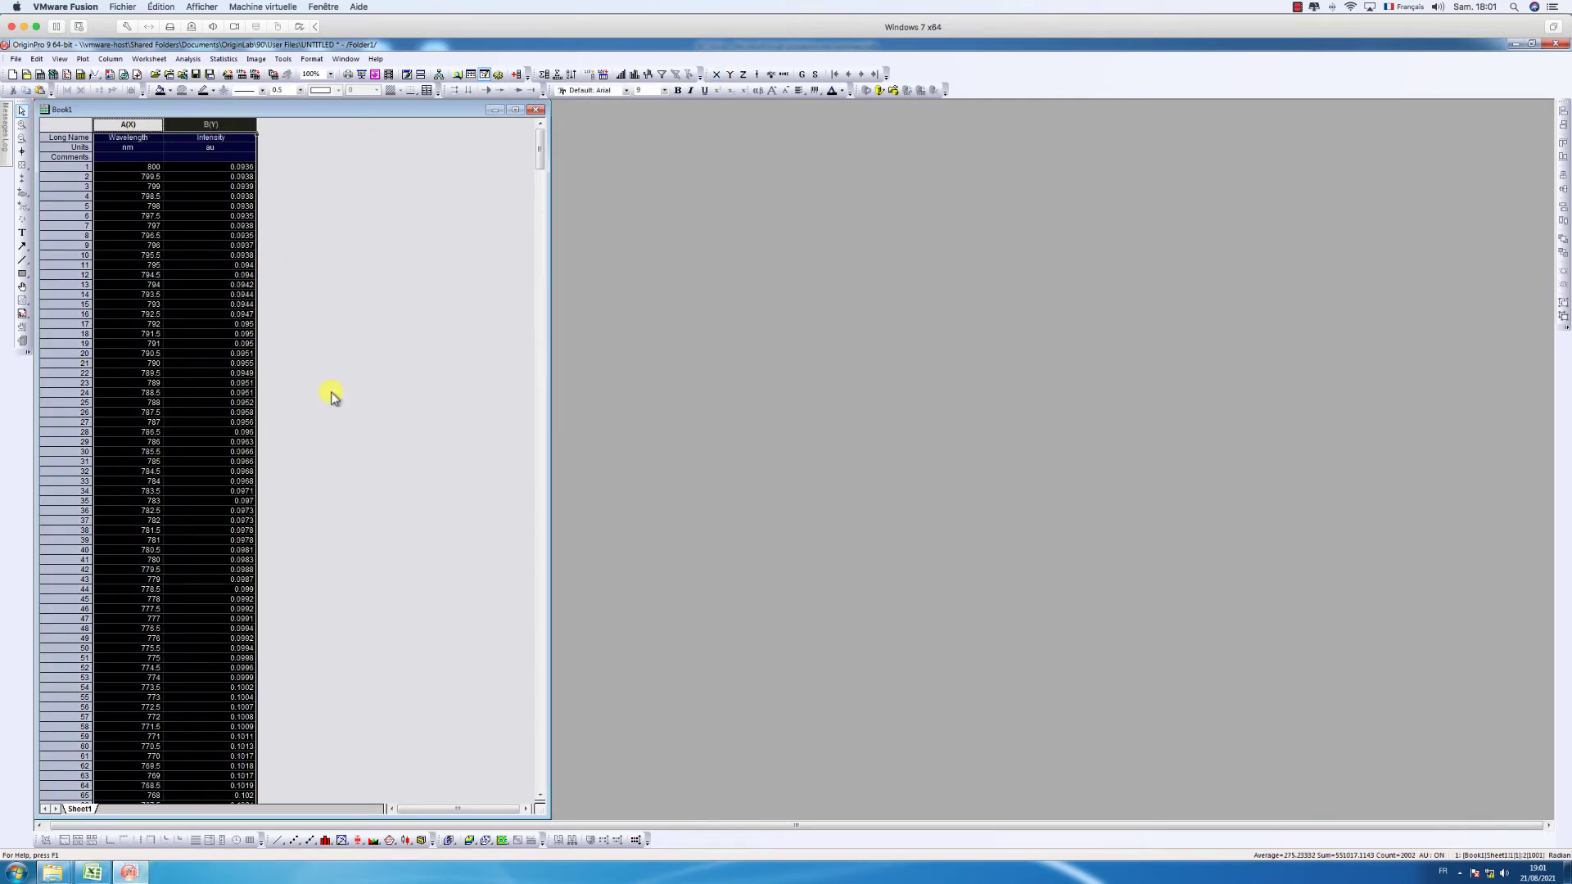
left_click(277, 844)
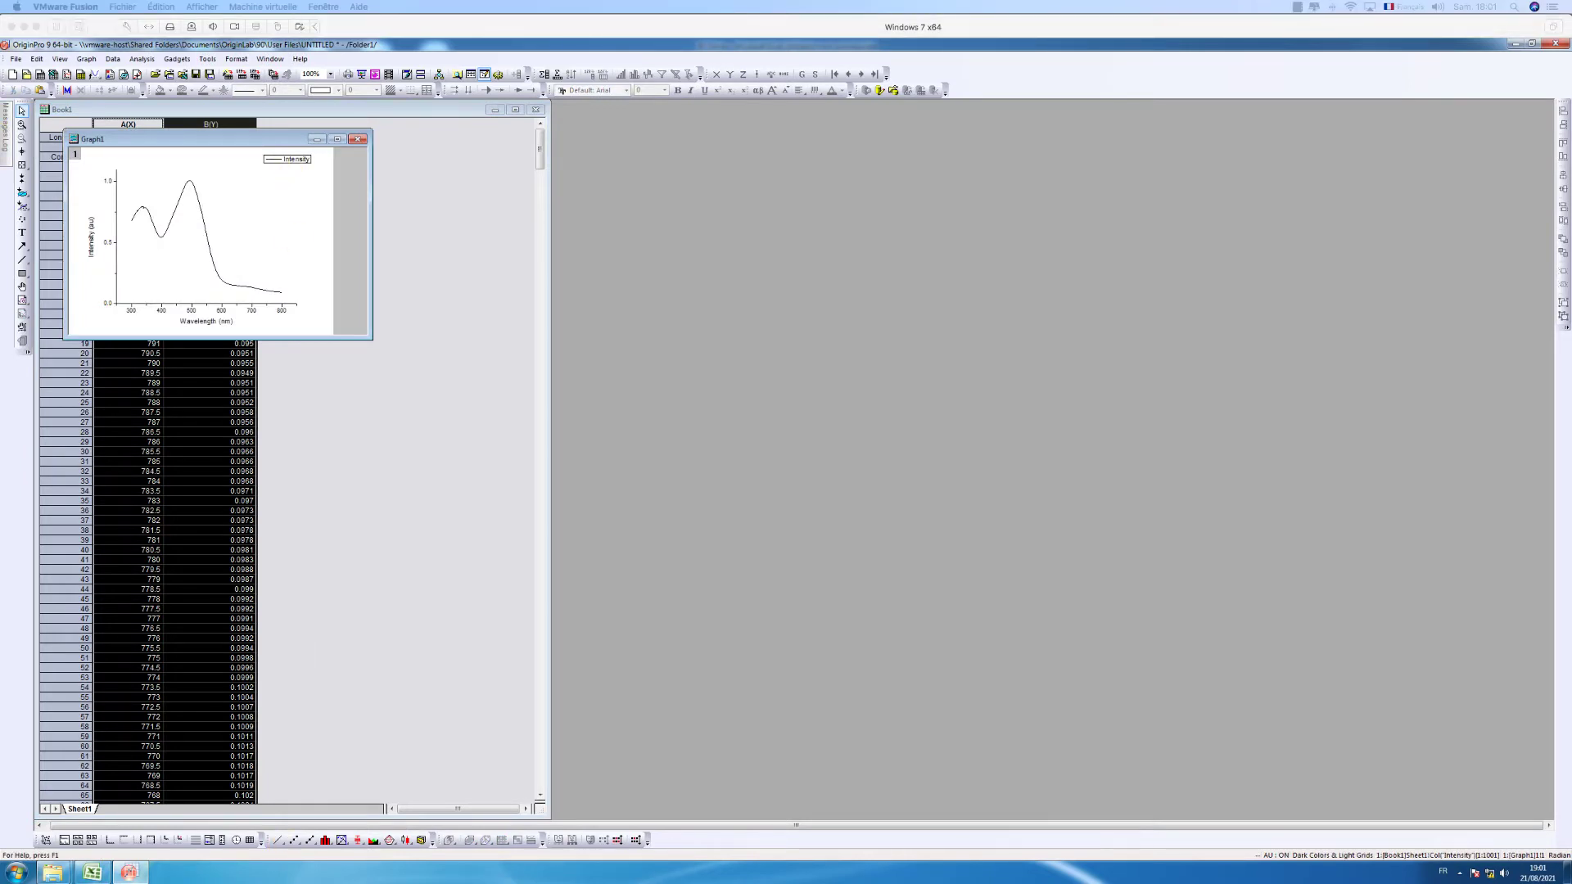
- Move and resize Graph1 to fill most of the workspace, narrowing the Book1 worksheet beside it
left_click(141, 143)
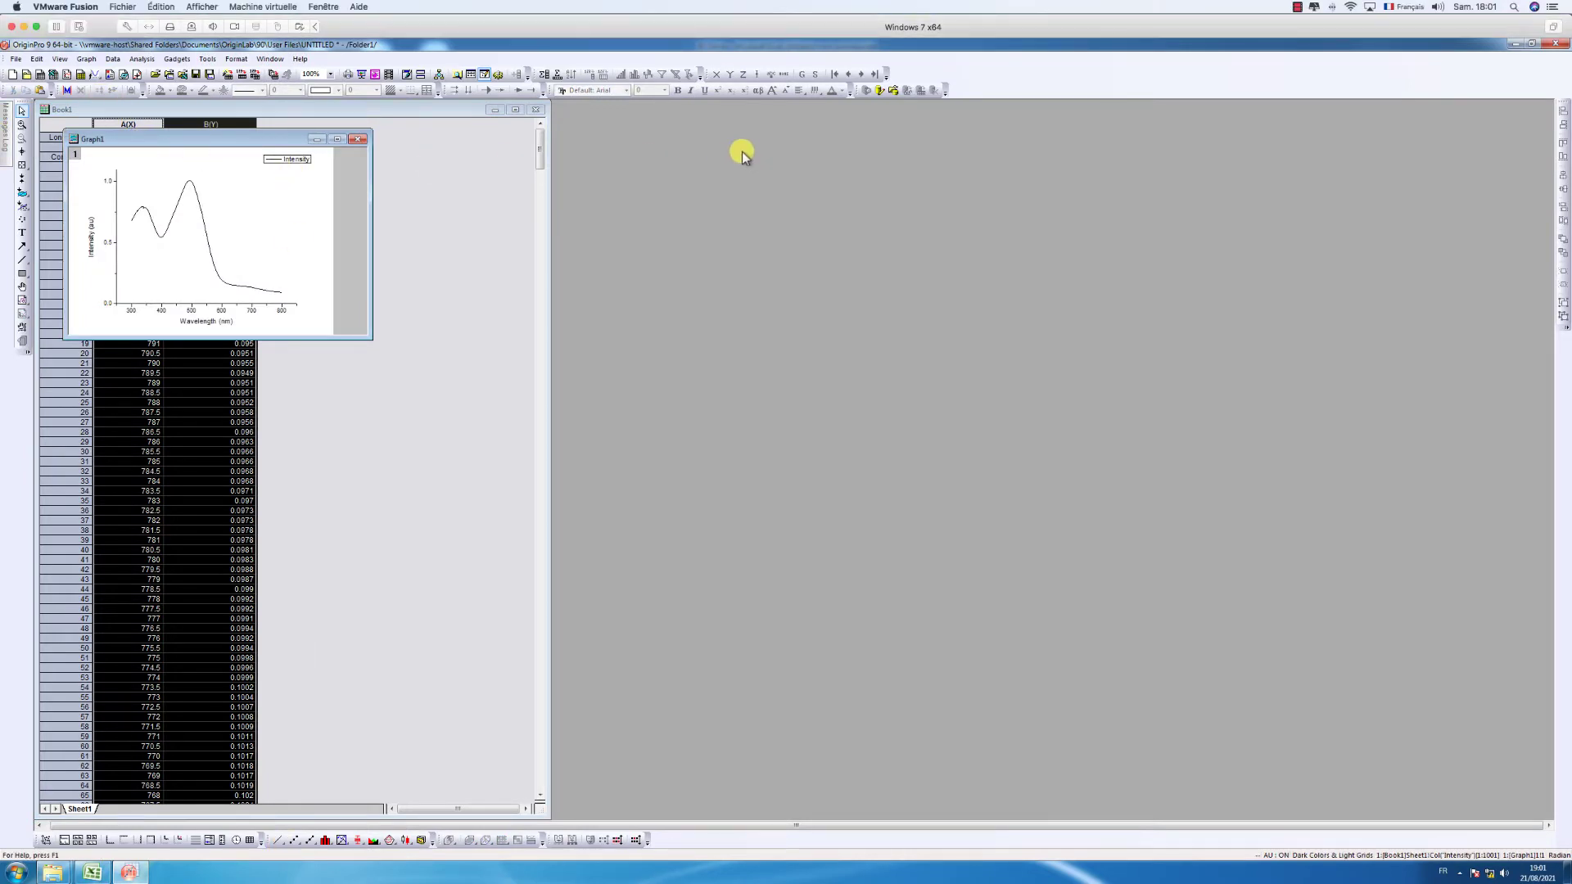
left_click_drag(275, 141, 764, 114)
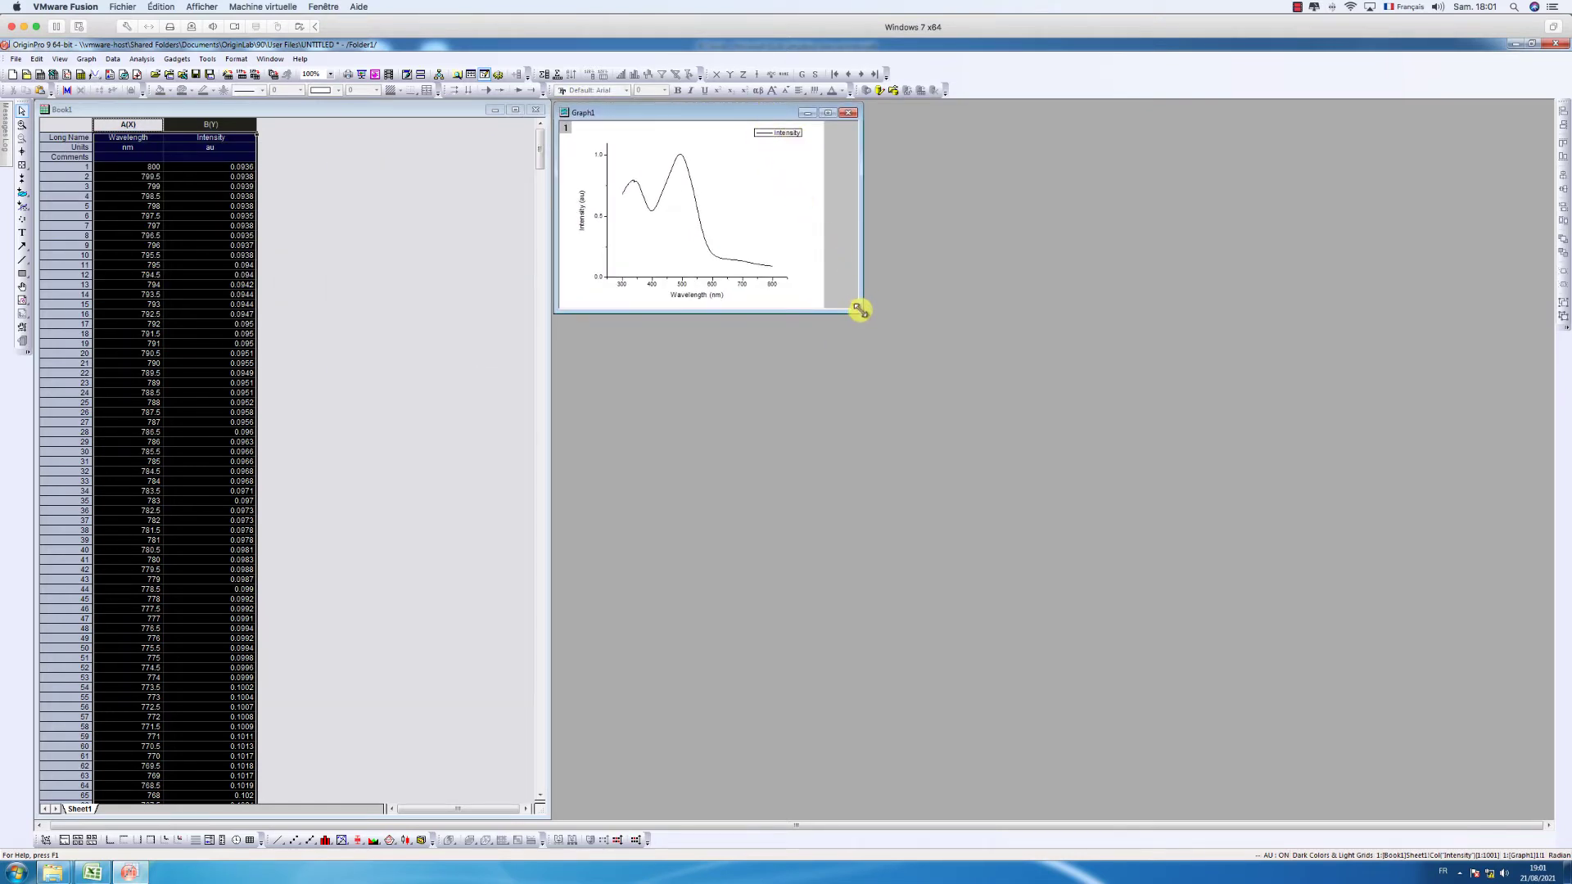
left_click_drag(858, 311, 1498, 798)
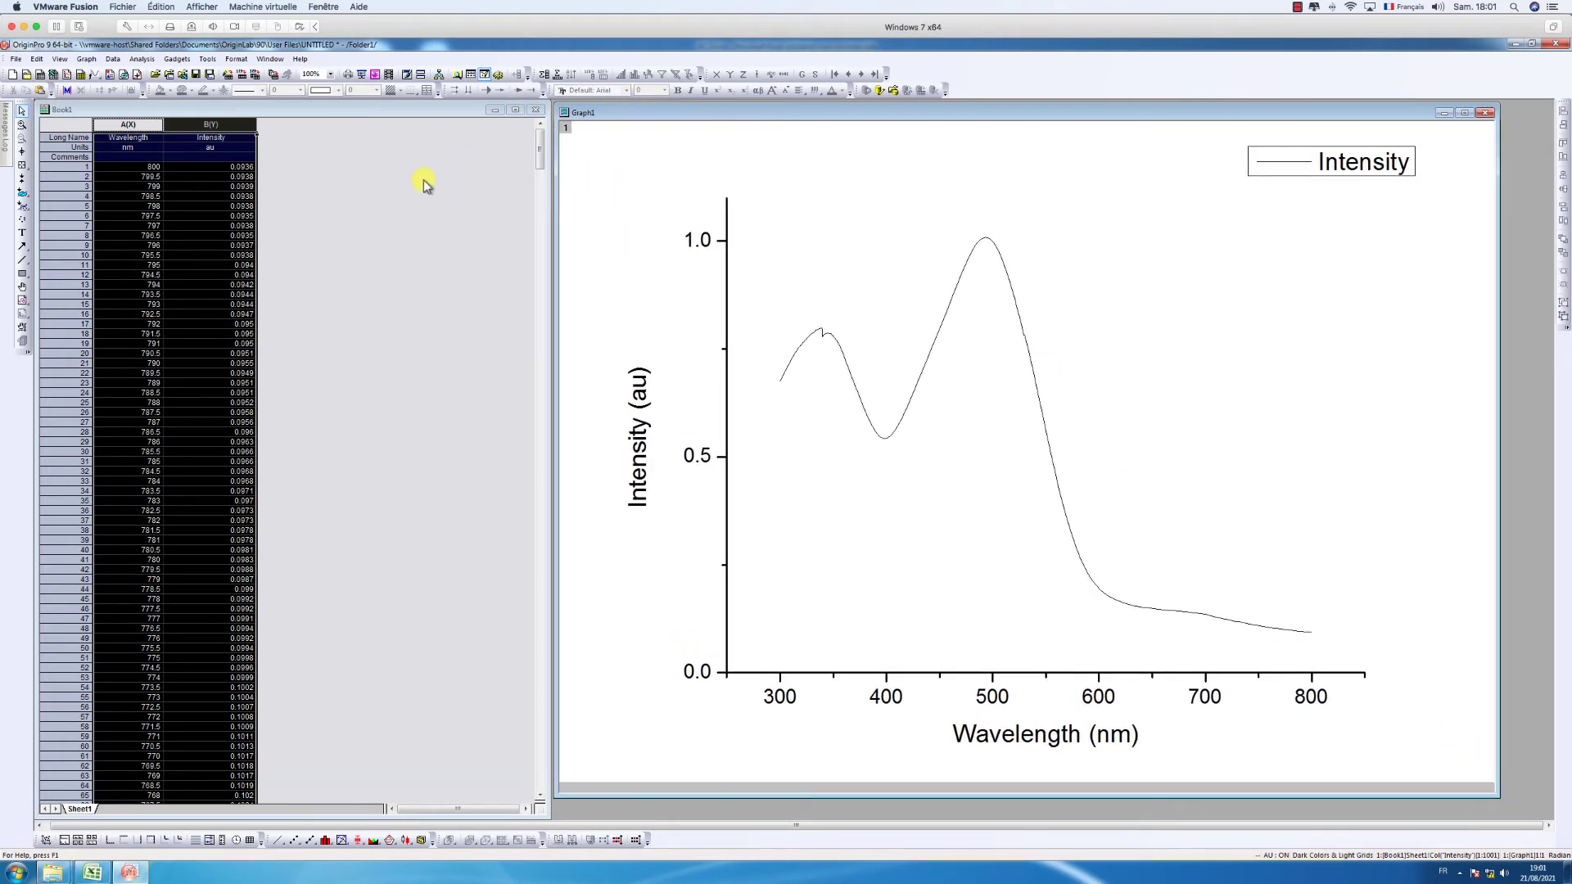
left_click(517, 212)
left_click_drag(549, 214, 400, 218)
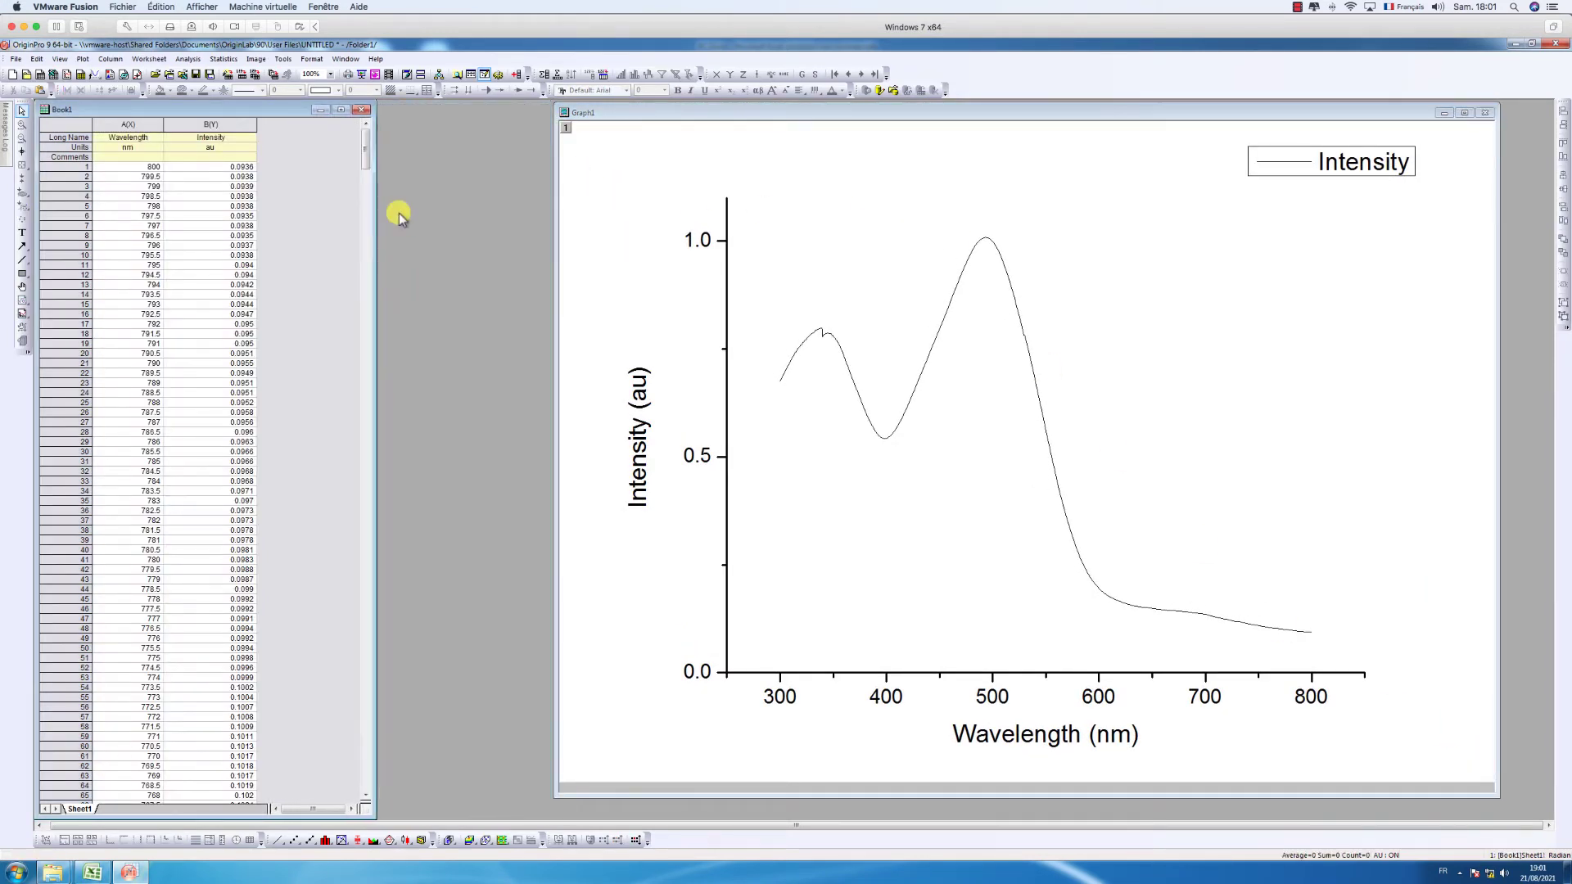
left_click_drag(552, 794, 403, 794)
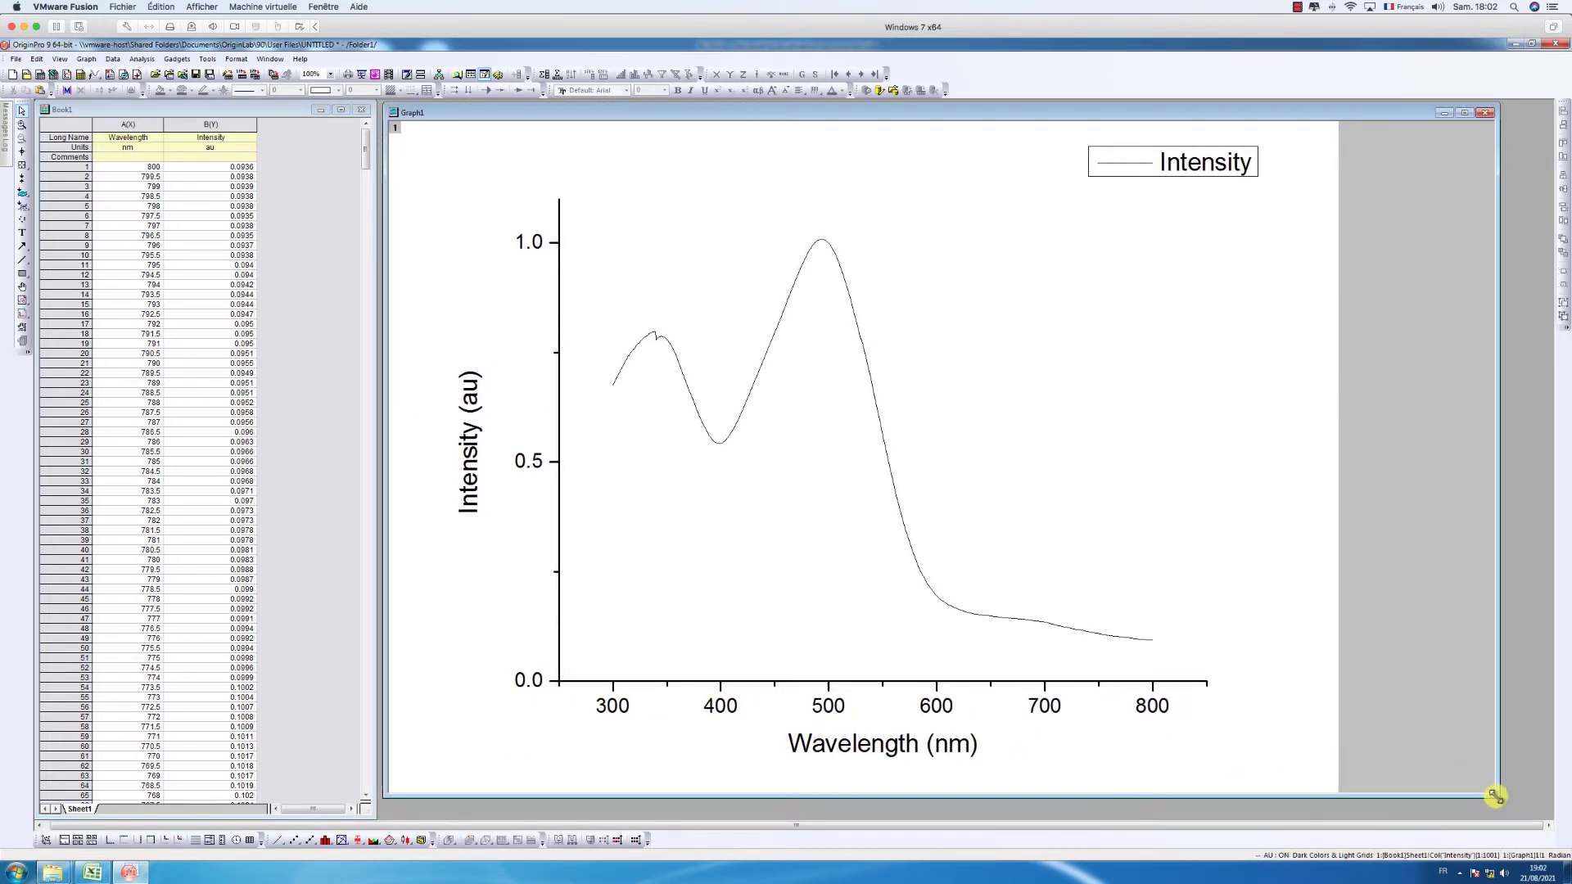
left_click_drag(1496, 796, 1548, 815)
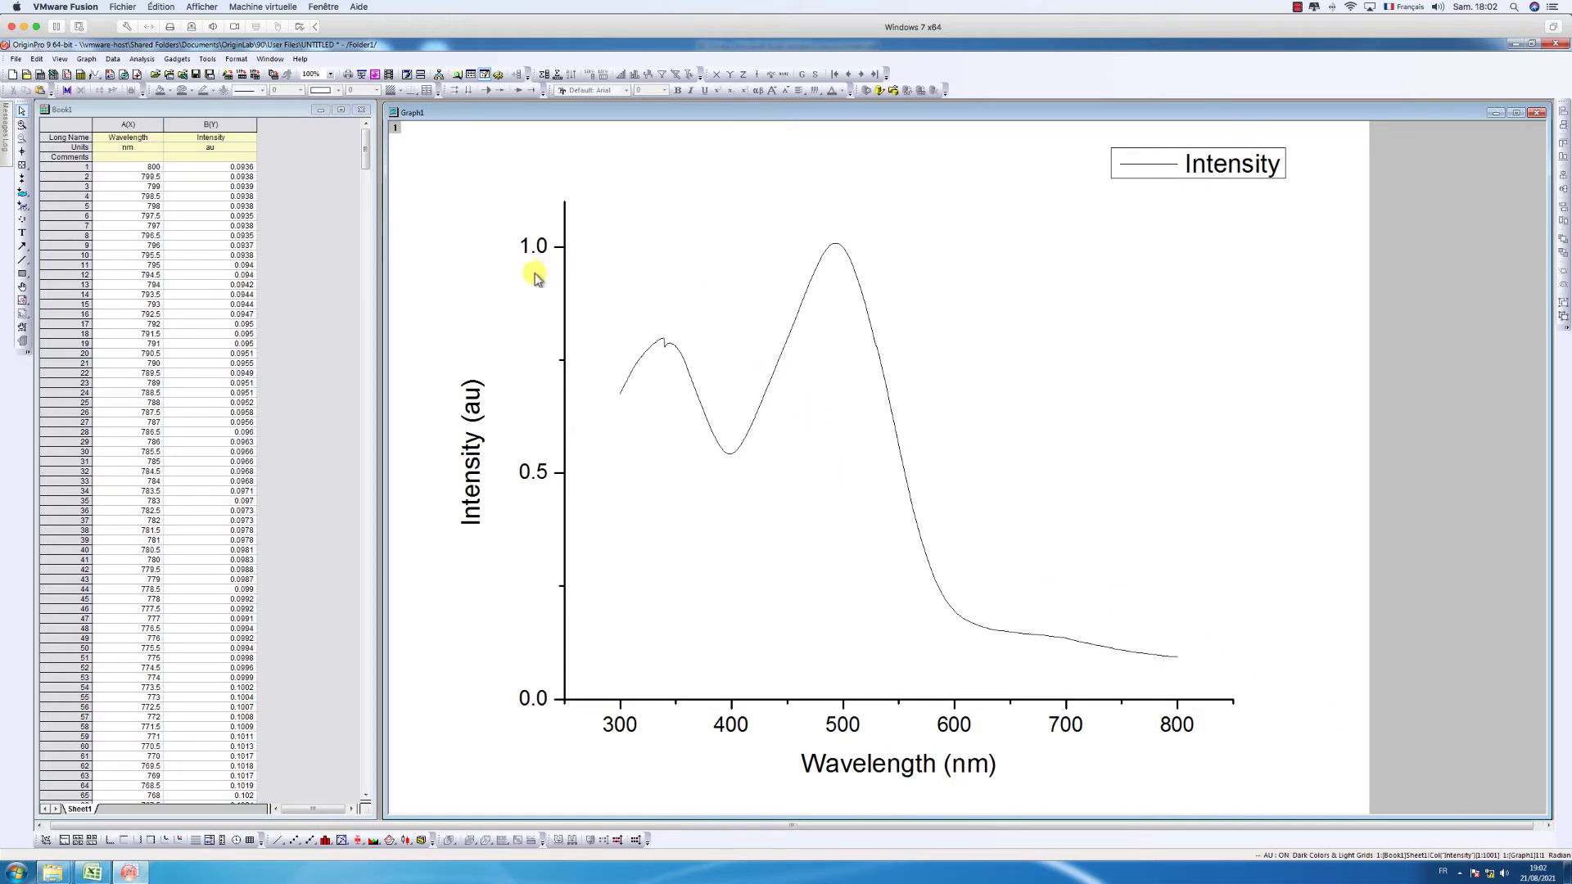
- Drag the Intensity legend down and to the left, away from the top-right corner
left_click(469, 422)
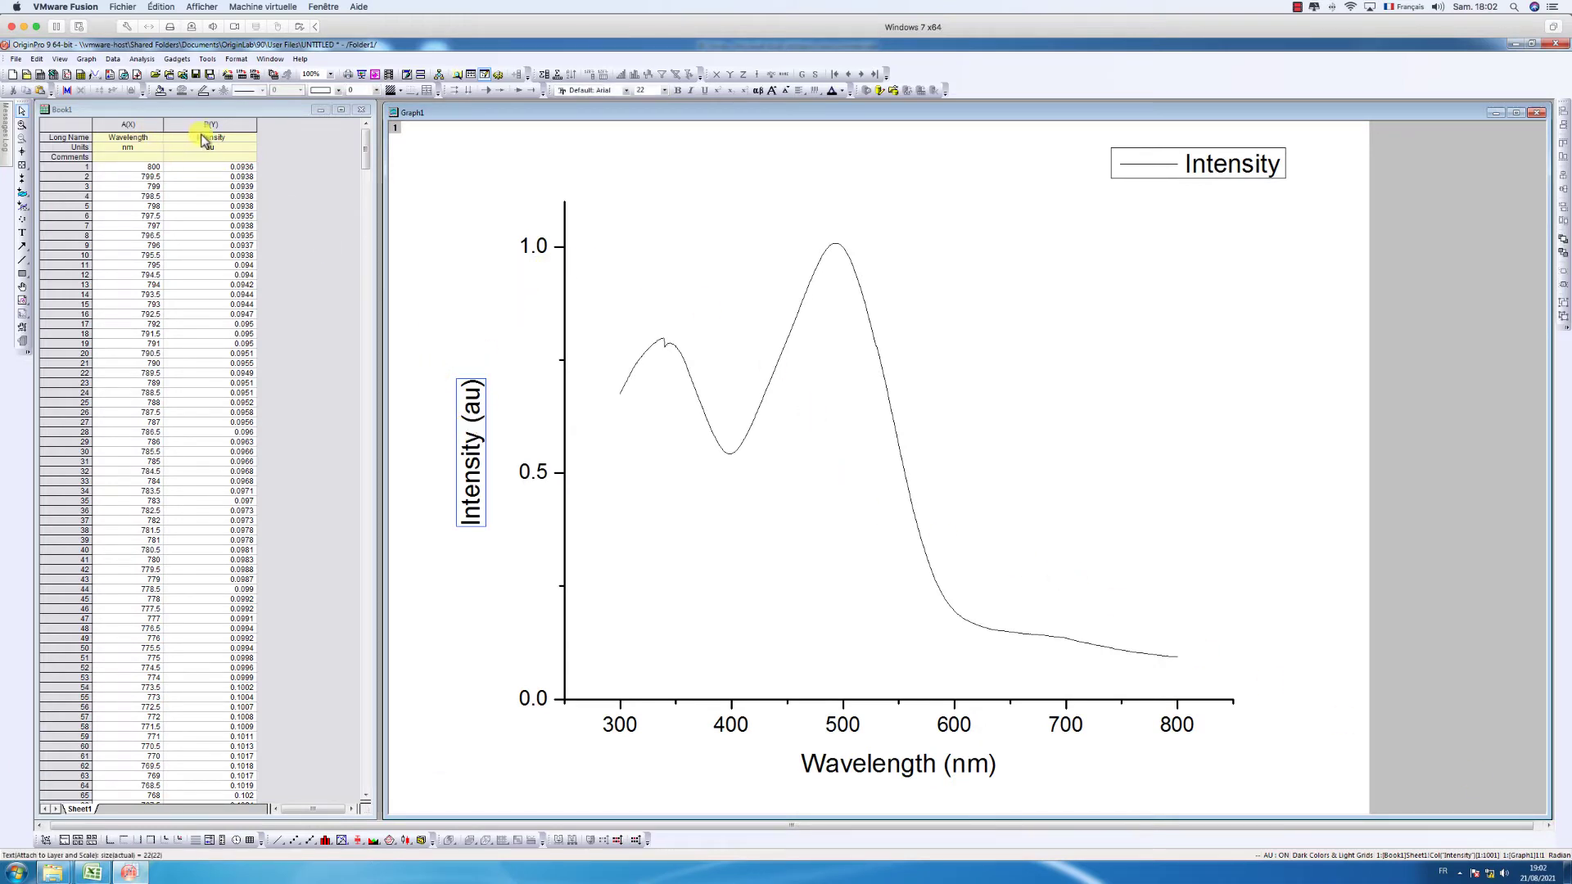
left_click(867, 766)
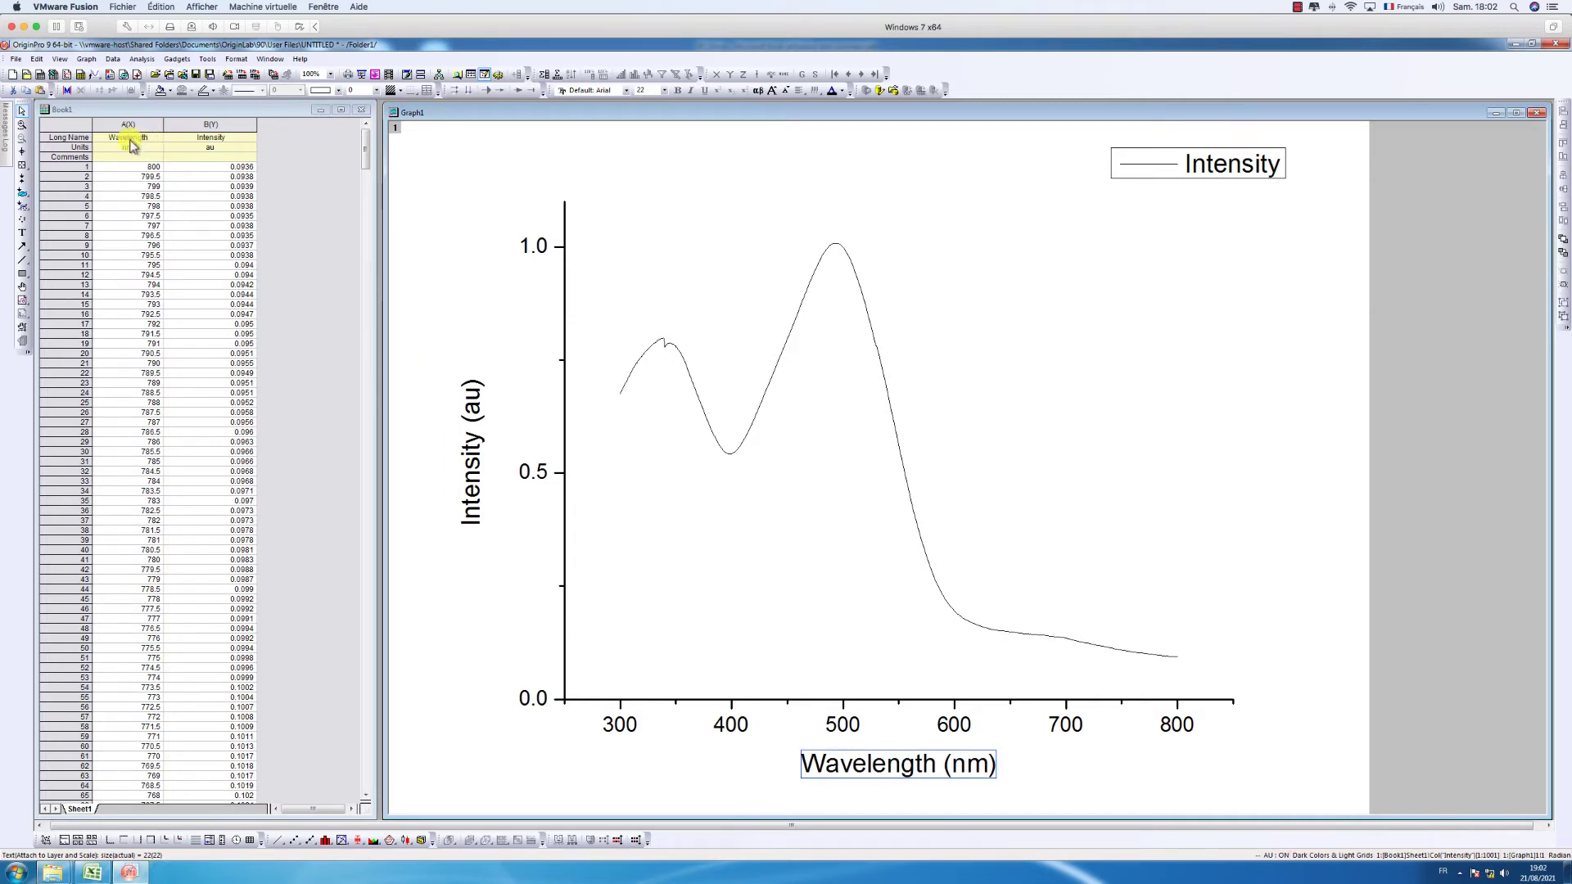
left_click_drag(1241, 146, 1152, 223)
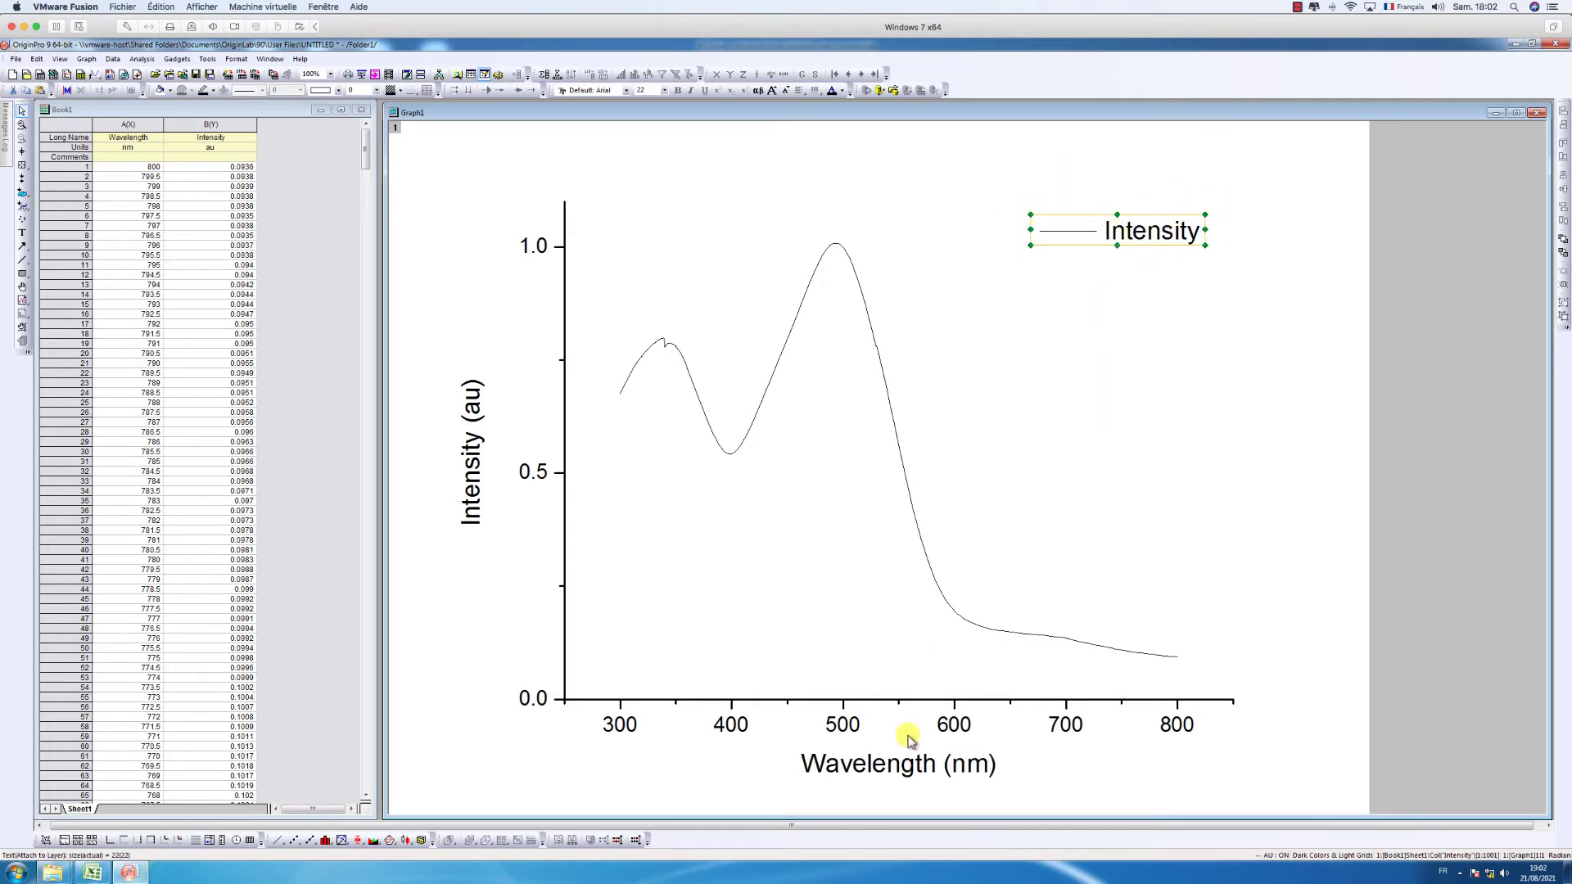
- Check the Wavelength (nm) axis title text, then select the bottom X axis line
left_click(908, 762)
double_click(907, 762)
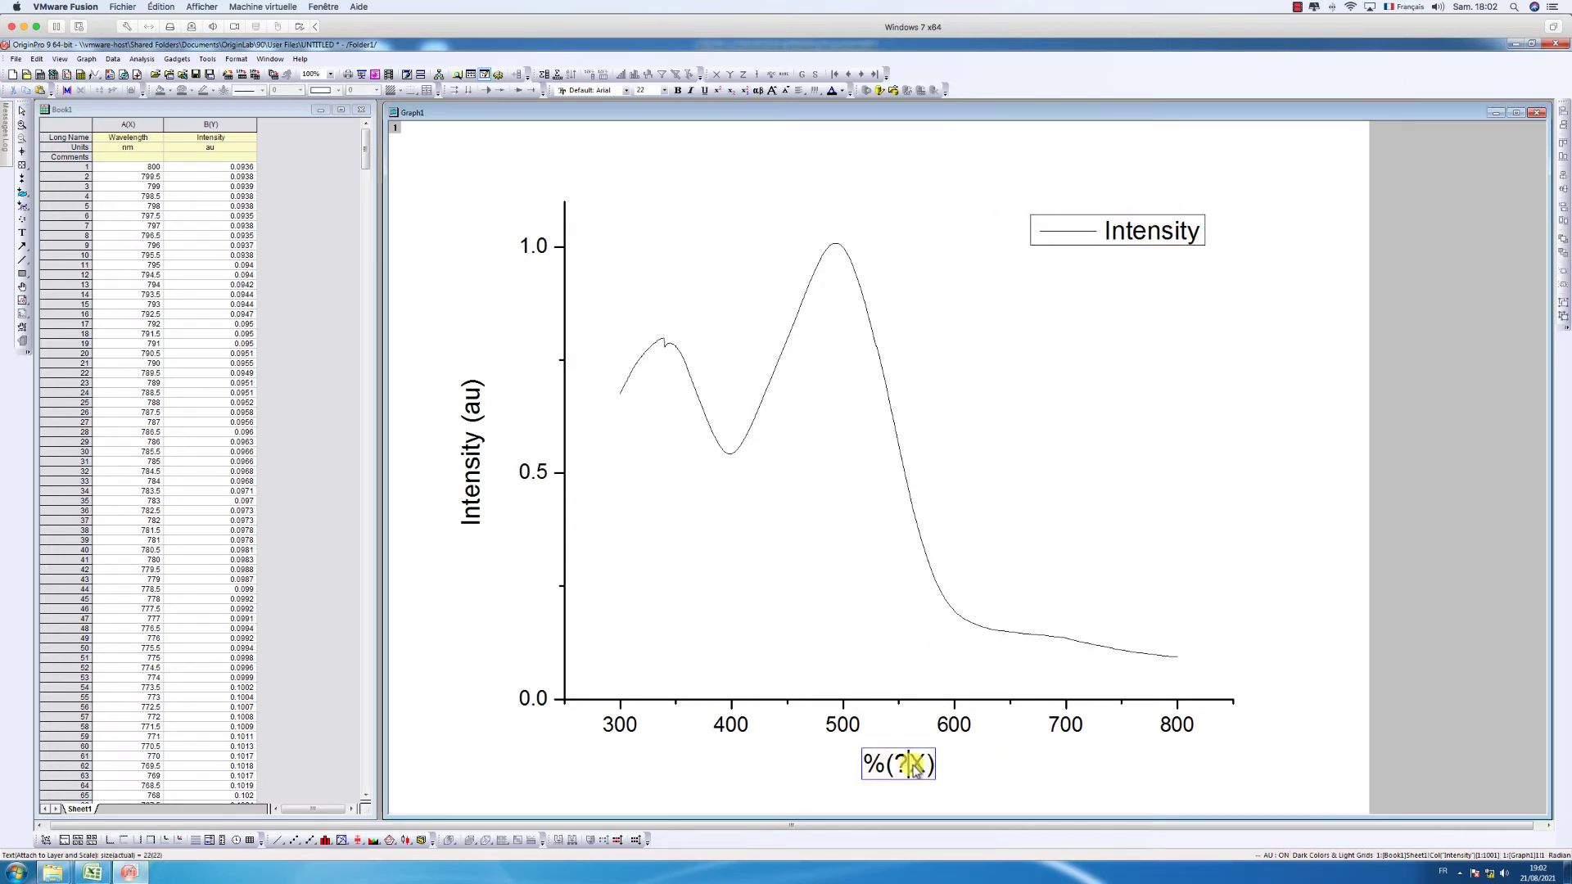
left_click(710, 493)
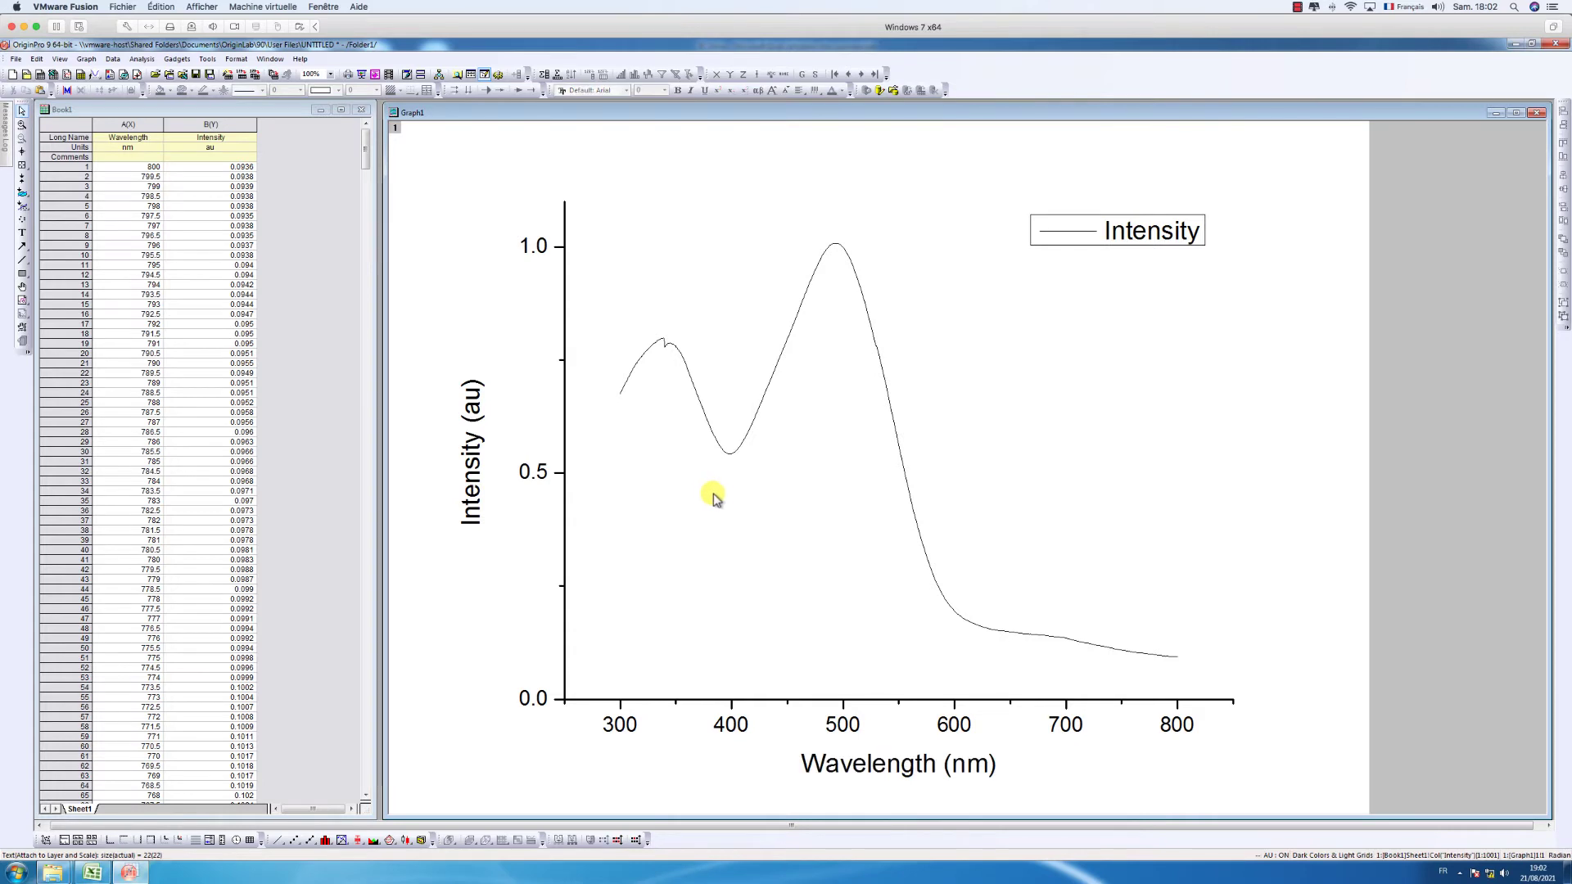
left_click(979, 701)
- Open the X Axis dialog and review the Tick Labels and Title & Format settings, ending on Bottom
double_click(981, 702)
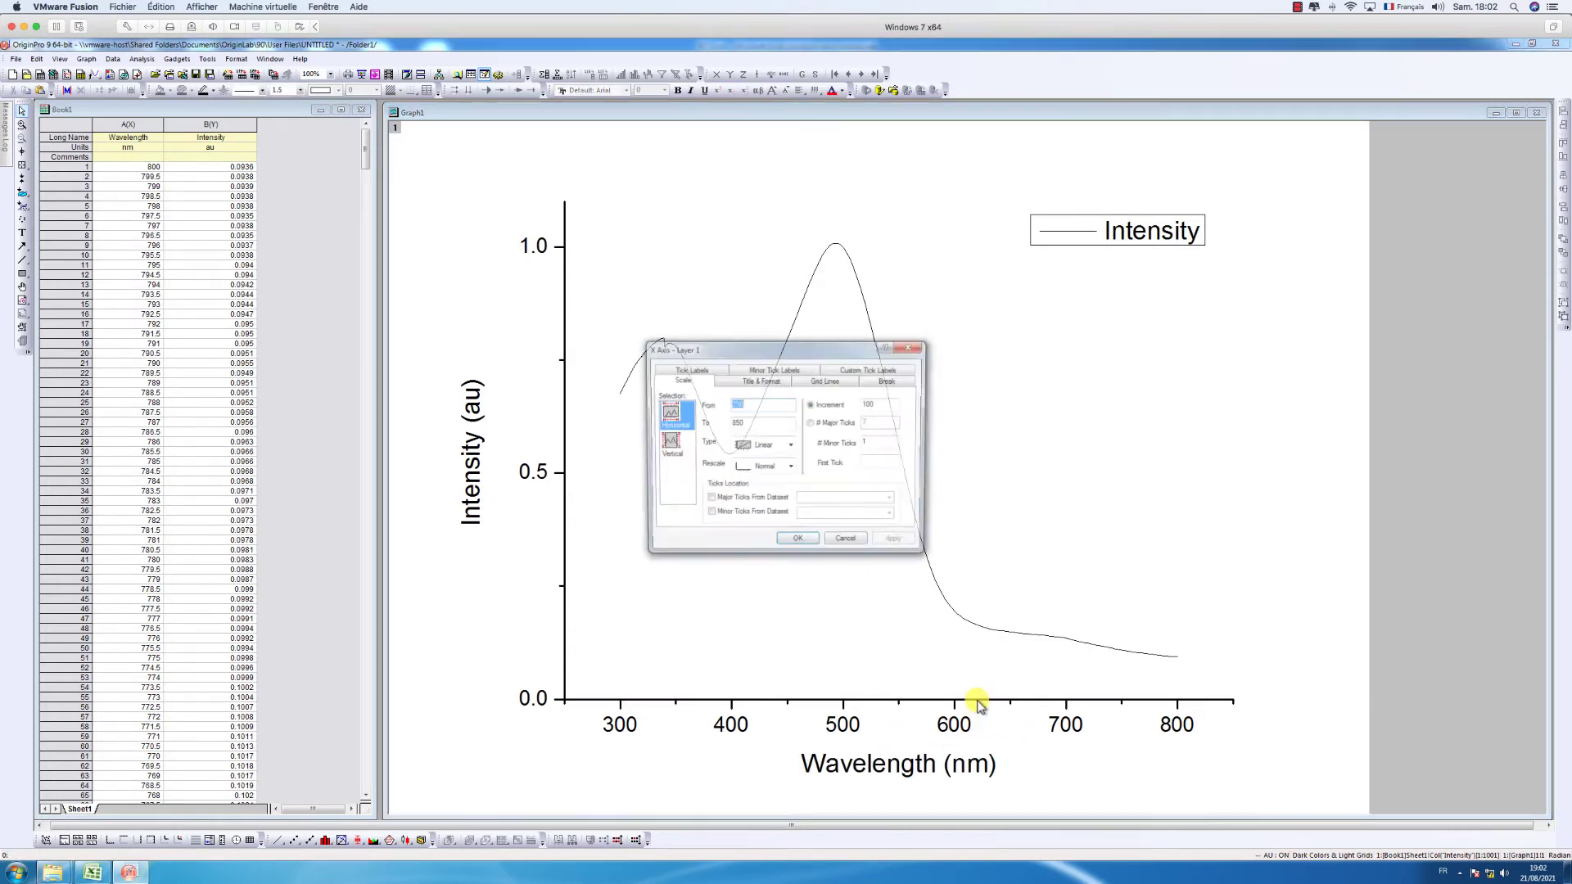
left_click_drag(750, 339, 1115, 326)
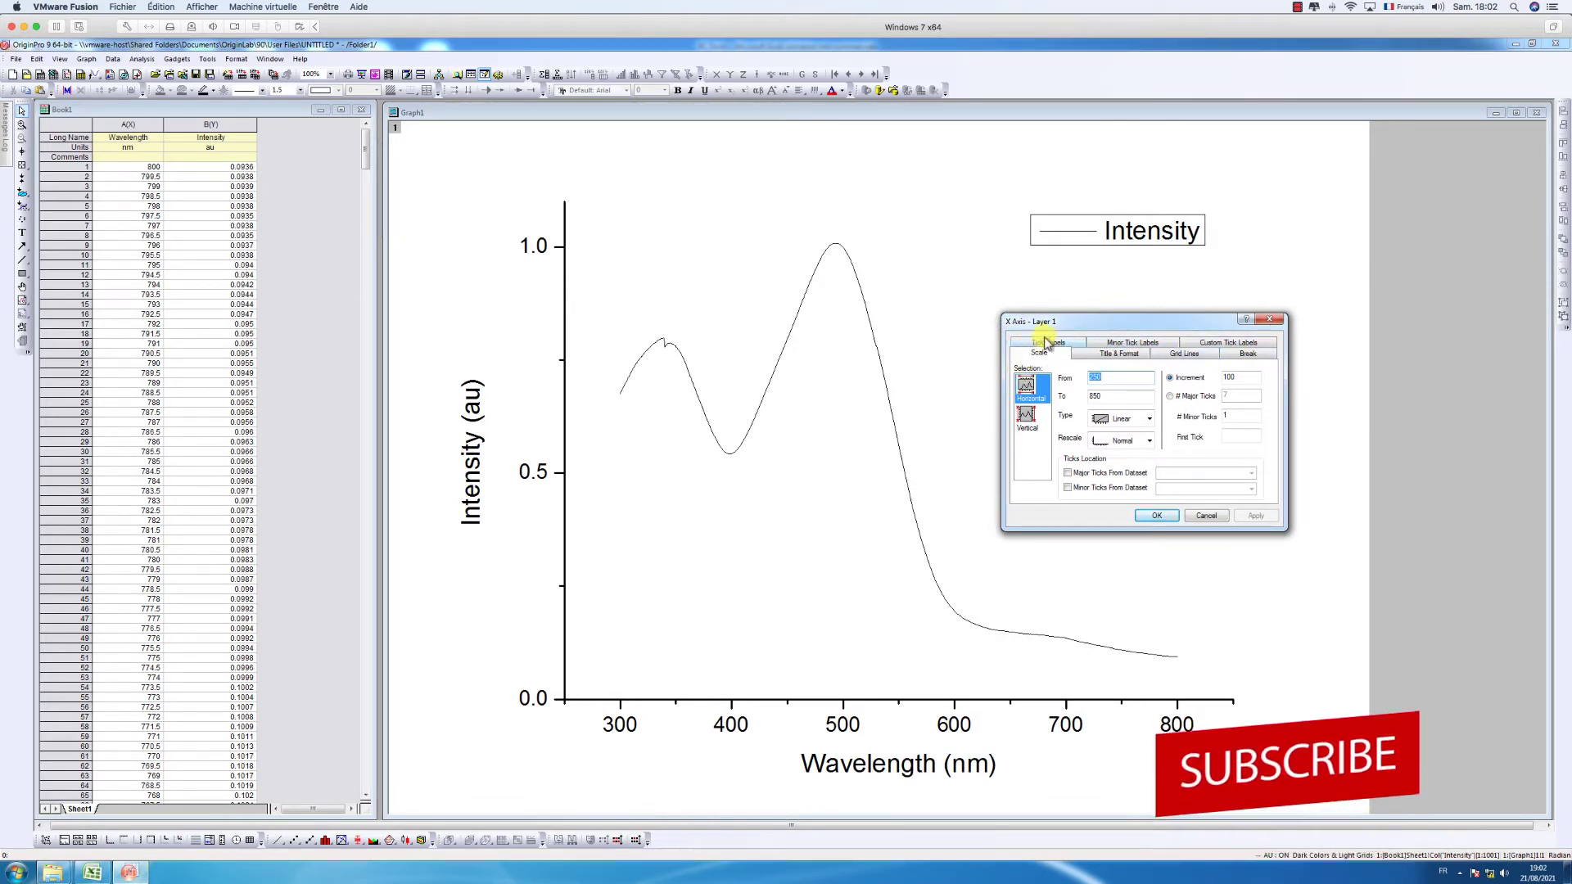
left_click(1047, 343)
left_click(1100, 342)
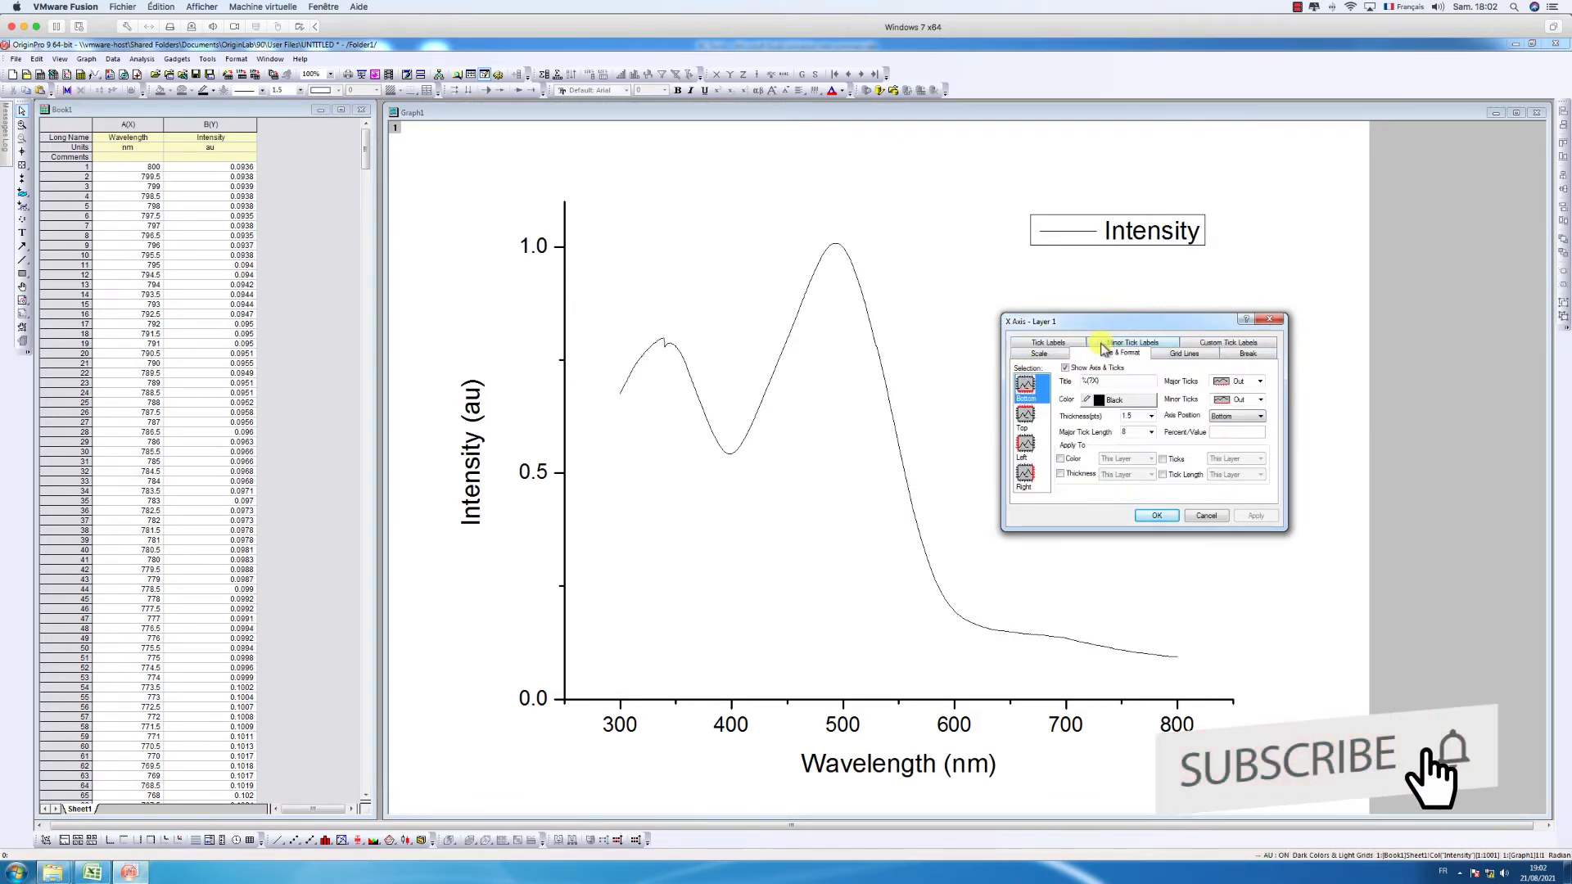
left_click(1026, 413)
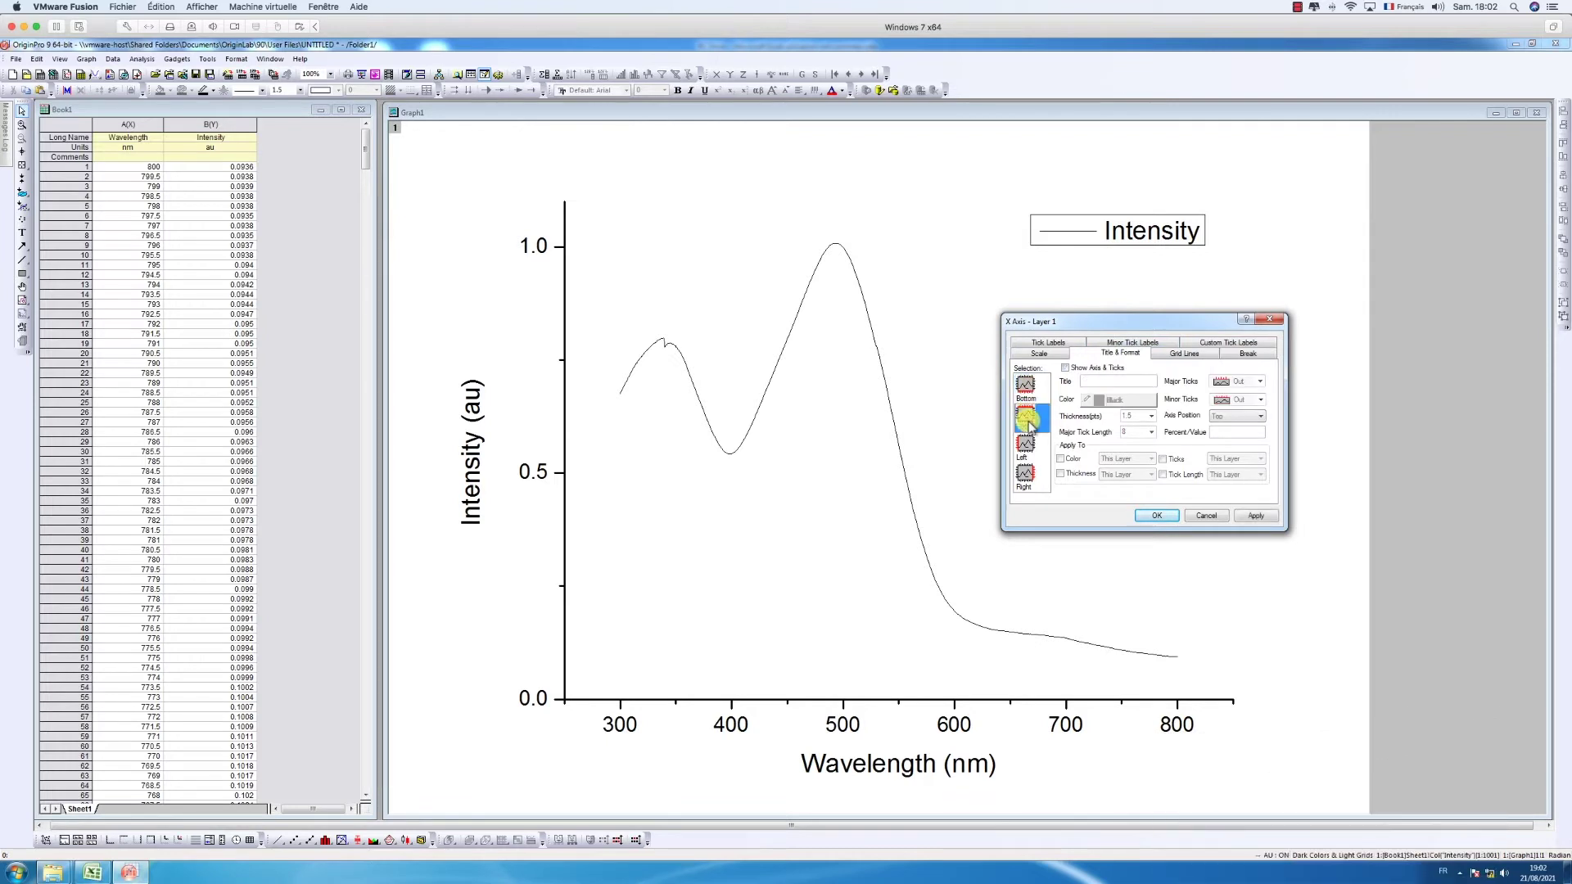
left_click(1026, 443)
left_click(1027, 475)
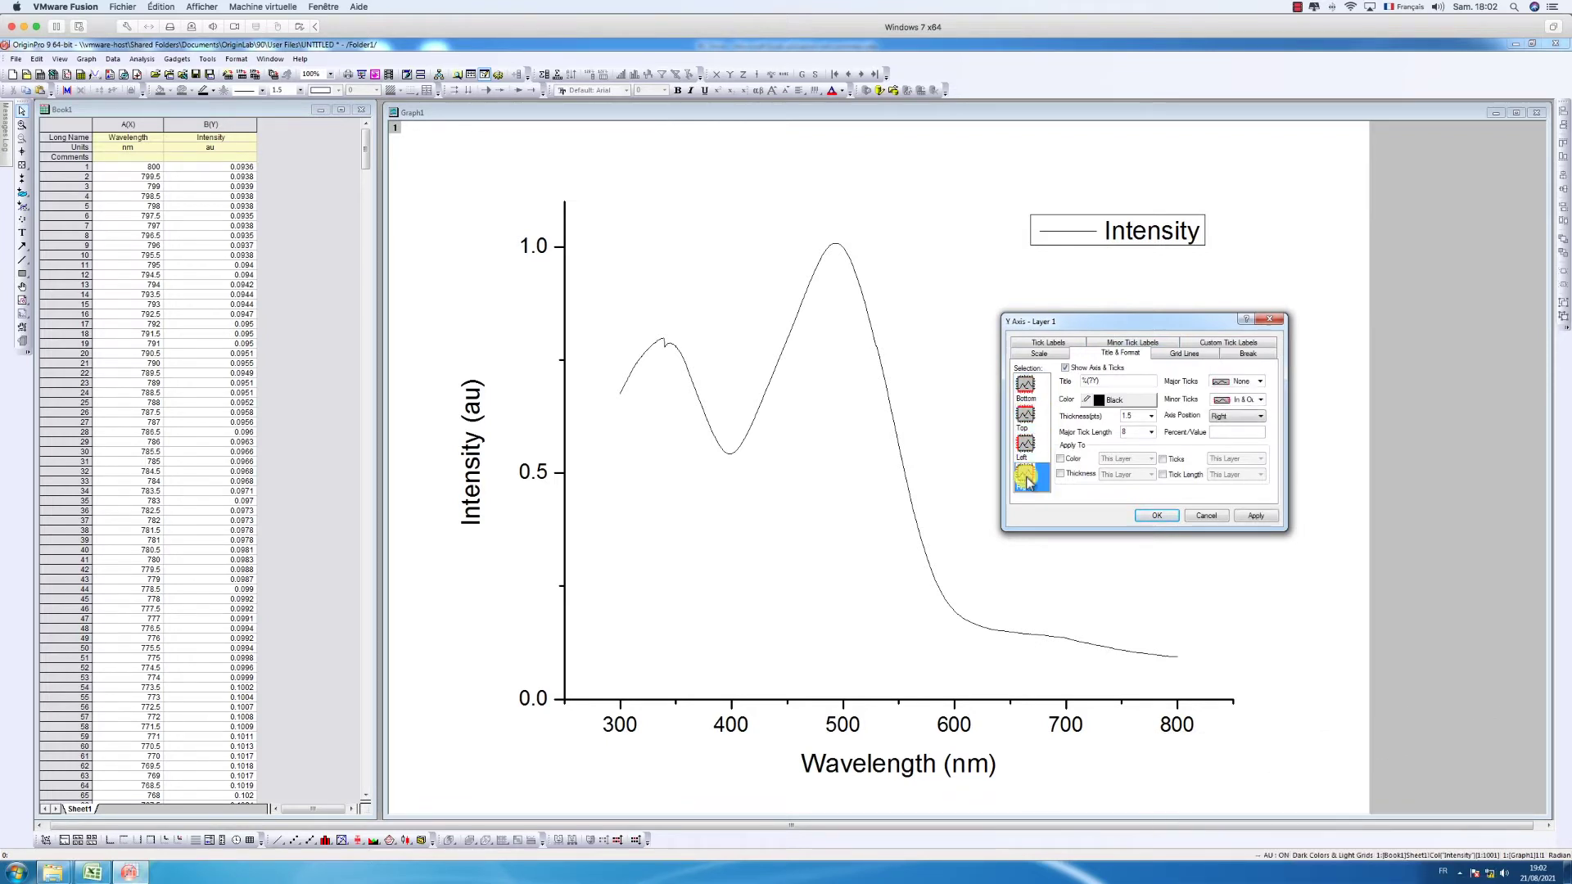
left_click(1025, 385)
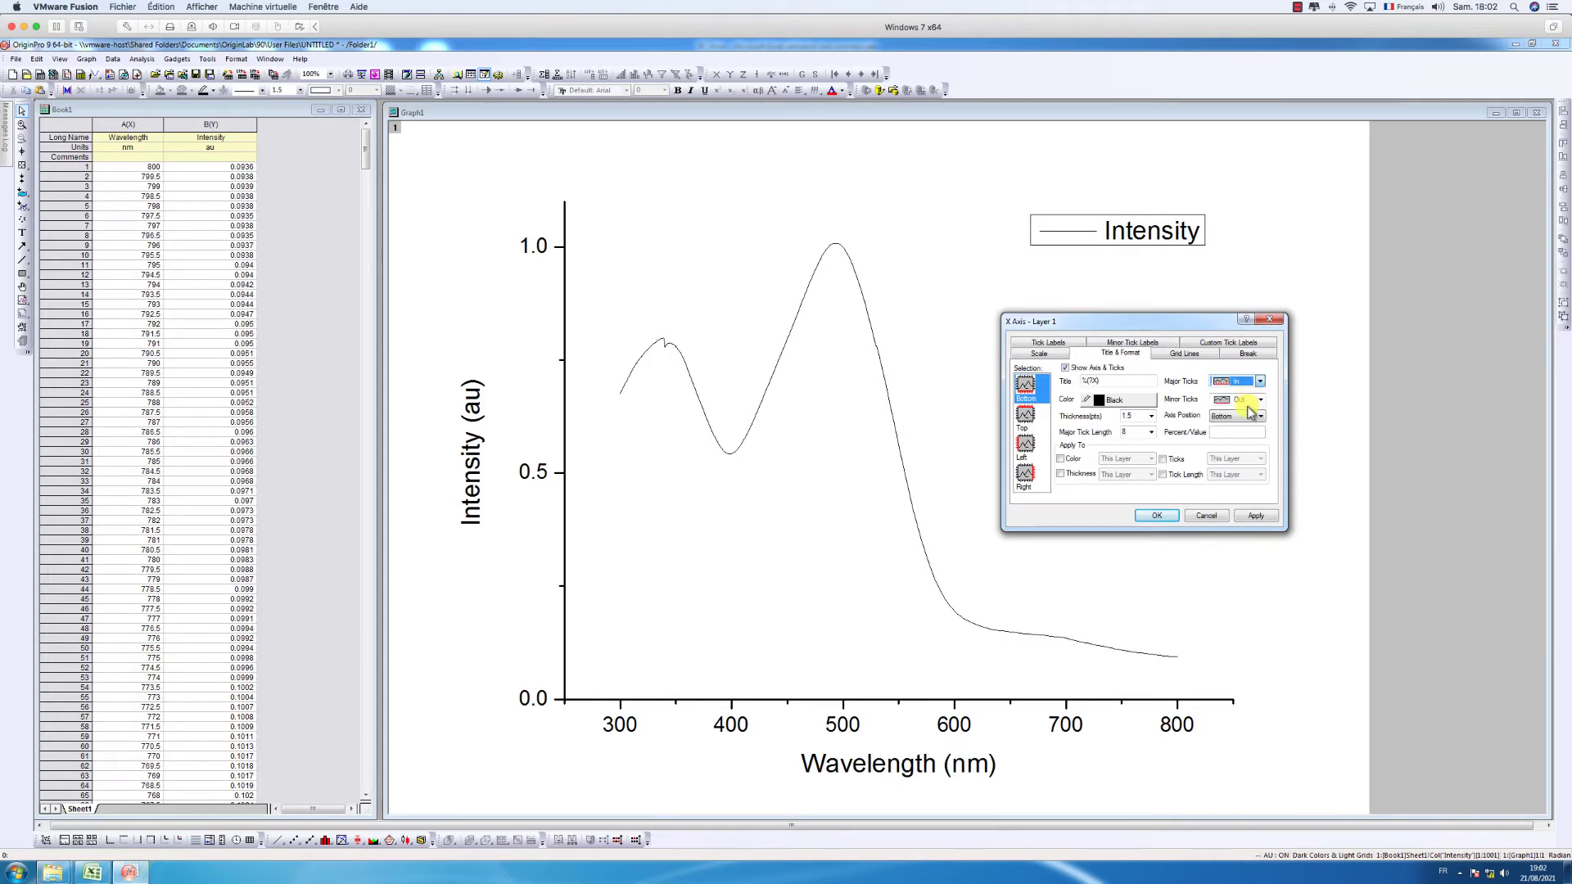
- Set the bottom axis Major Ticks to Out and apply
left_click(1256, 516)
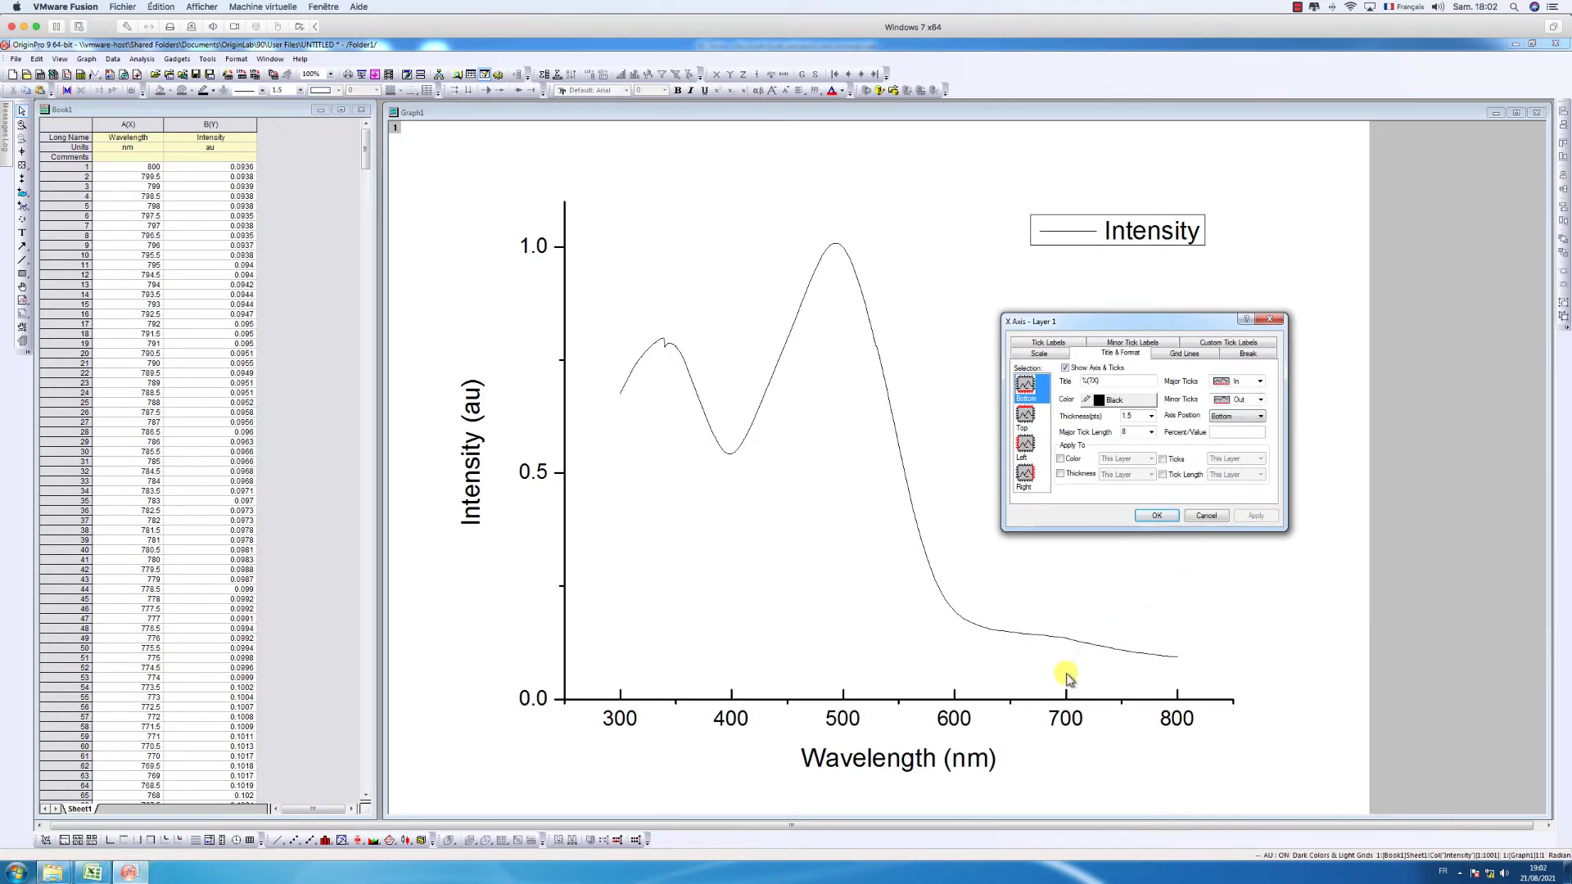
left_click(1256, 383)
left_click(1245, 408)
left_click(1253, 516)
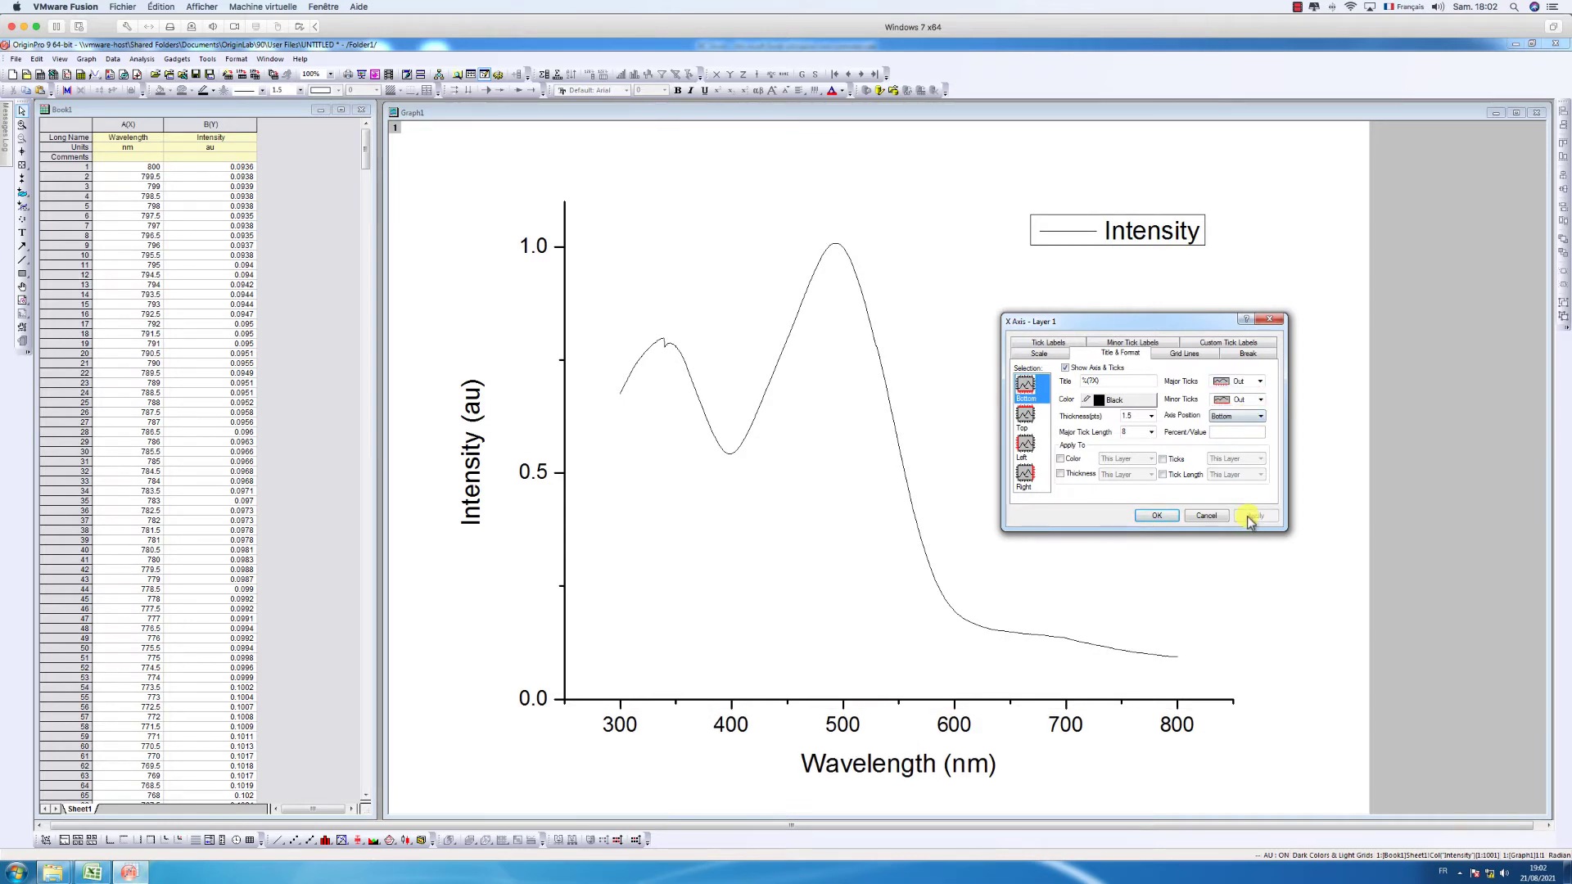
- Show the top axis line with Major and Minor Ticks both set to None
left_click_drag(1056, 327, 684, 460)
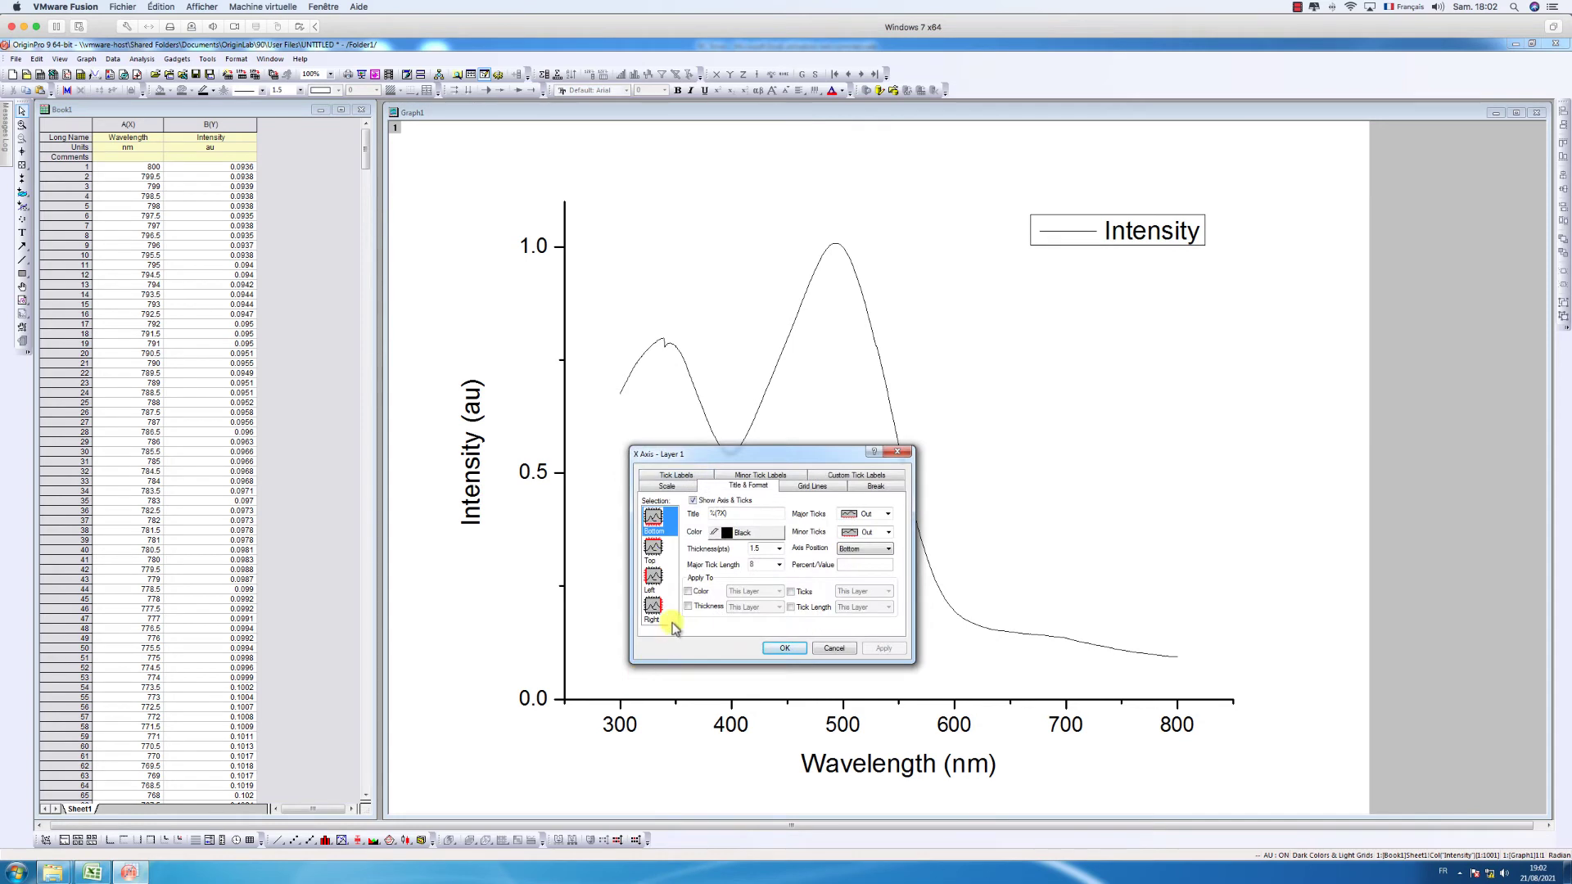
left_click(653, 547)
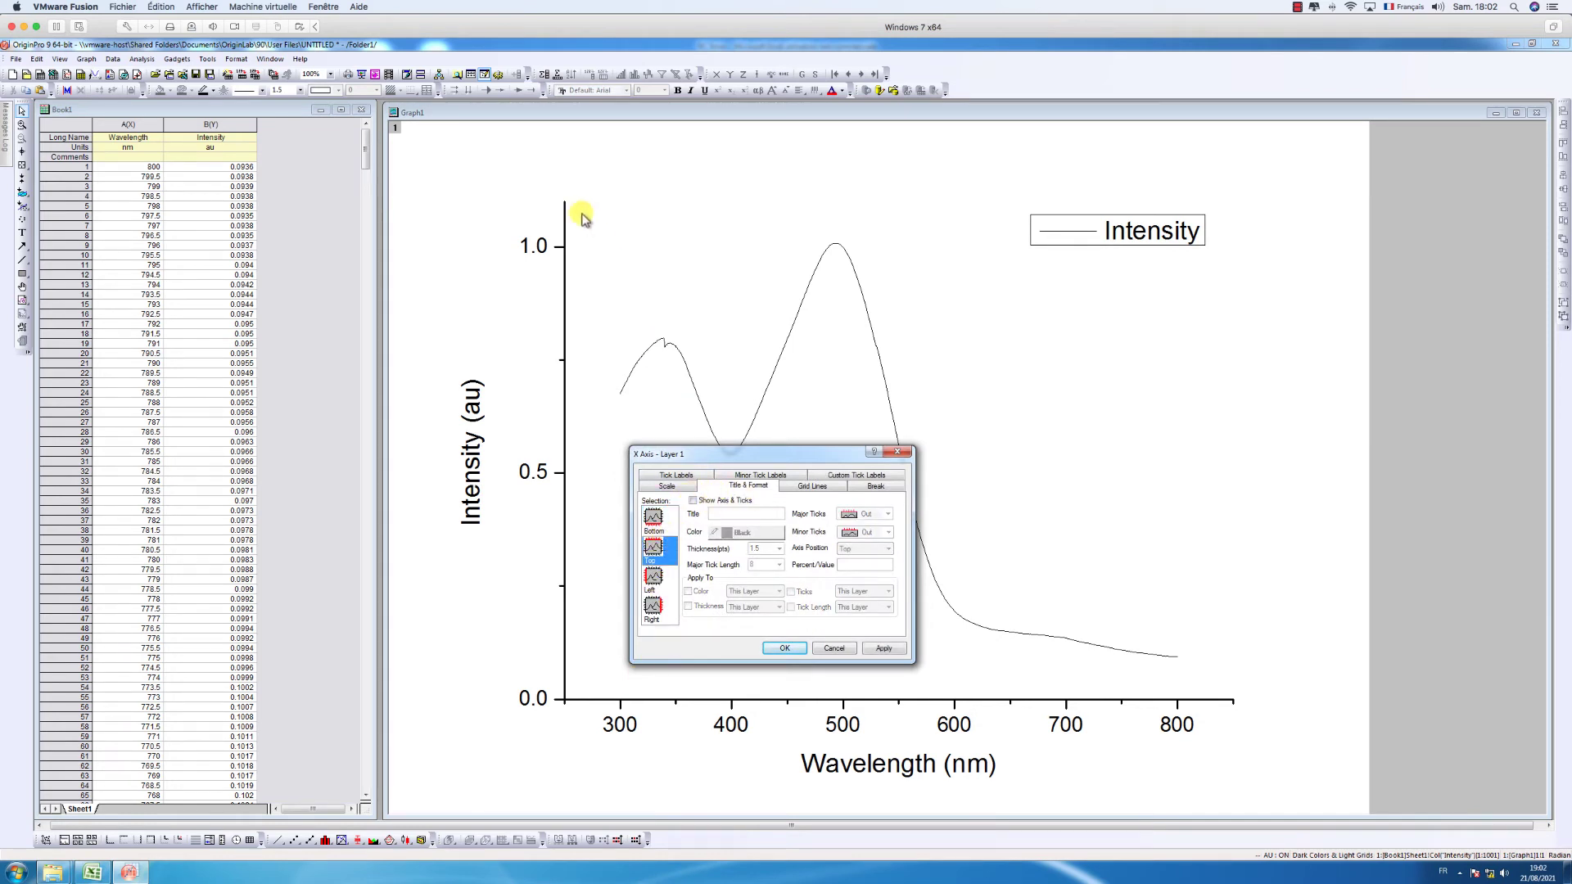
left_click(692, 501)
left_click(887, 514)
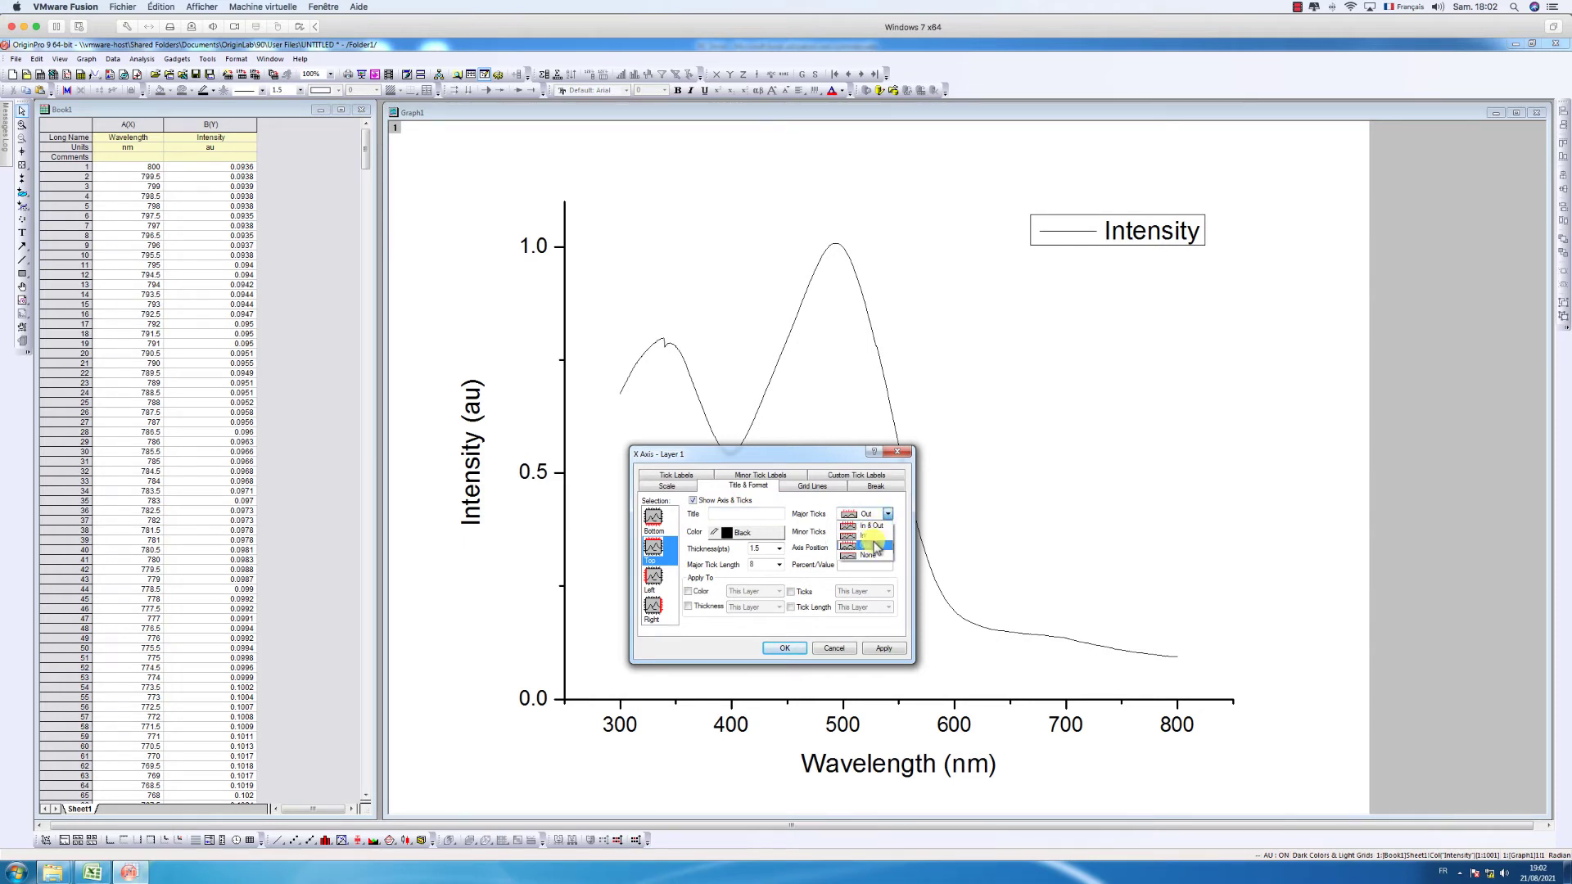
left_click(868, 555)
left_click(879, 536)
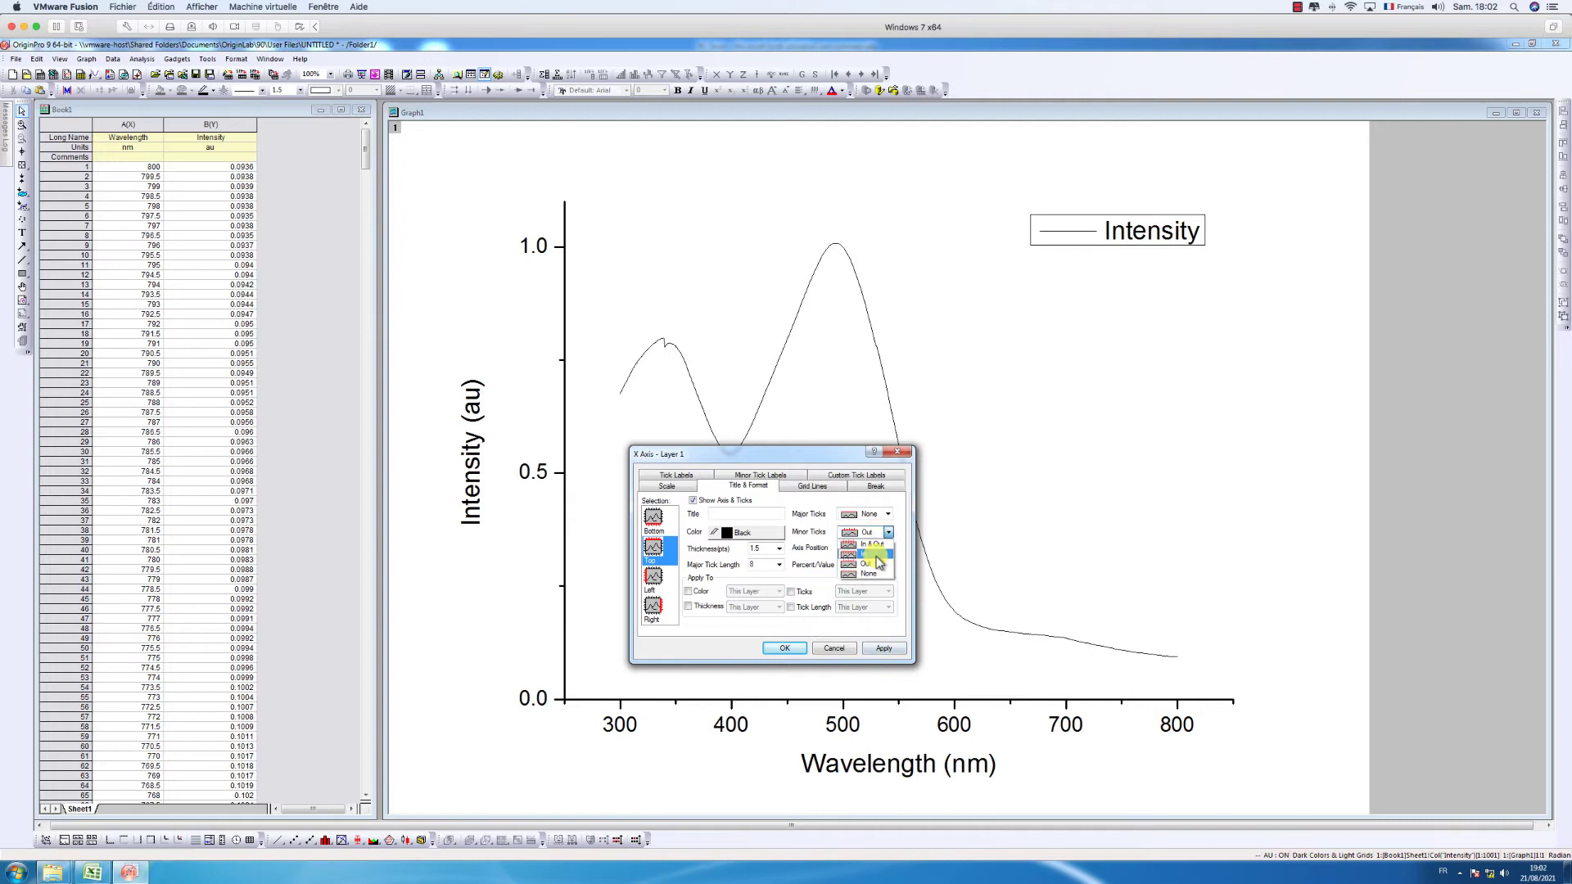
left_click(868, 574)
left_click(883, 649)
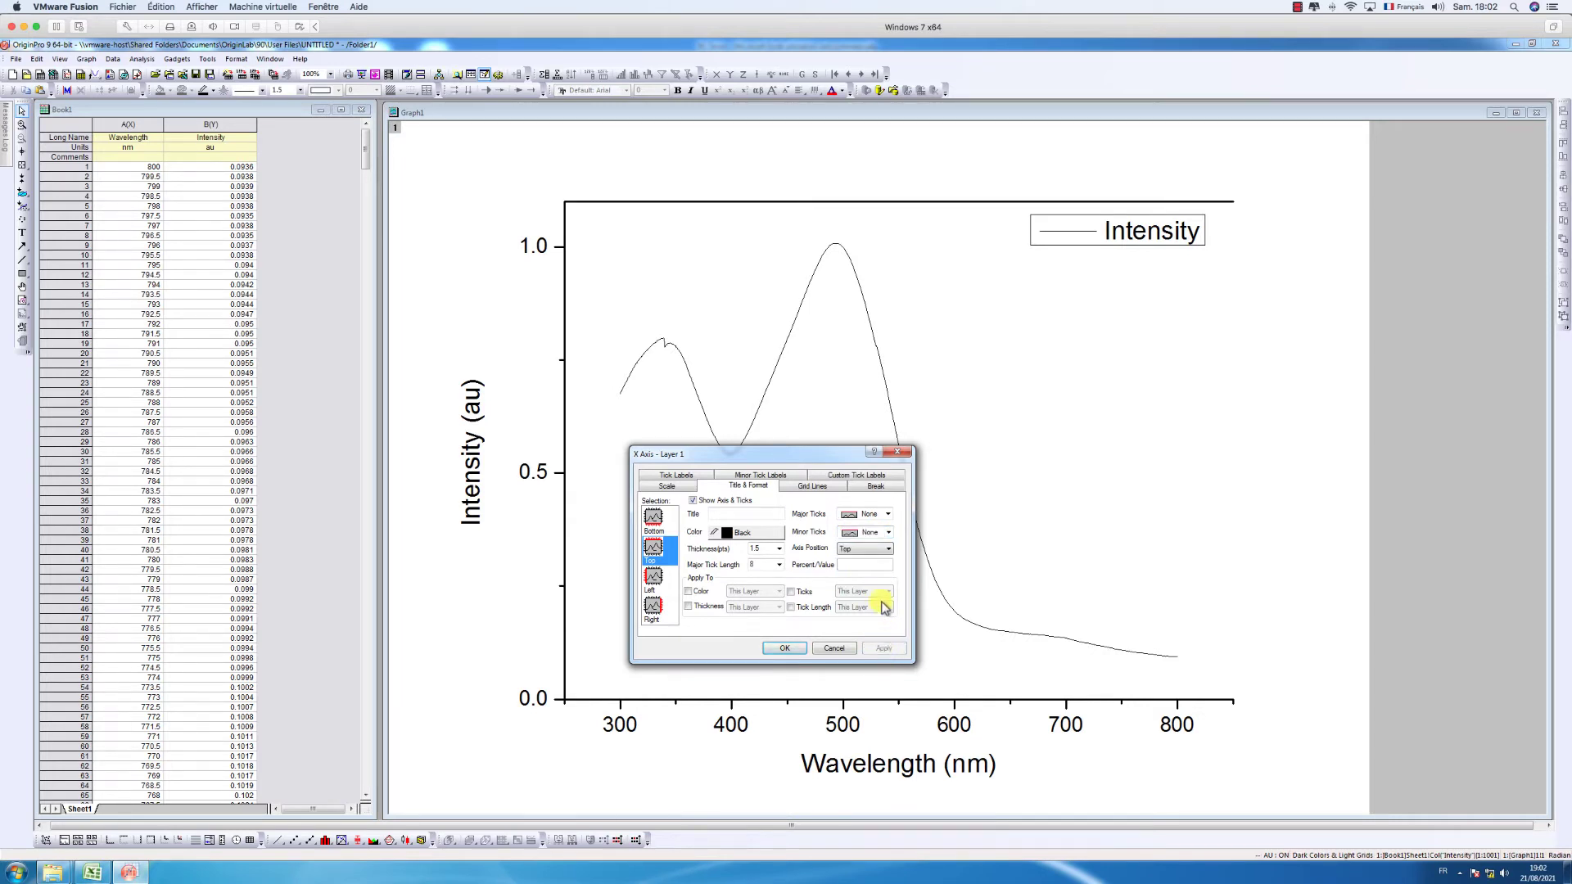
- Show the right axis line with Major and Minor Ticks set to None and apply
left_click(654, 606)
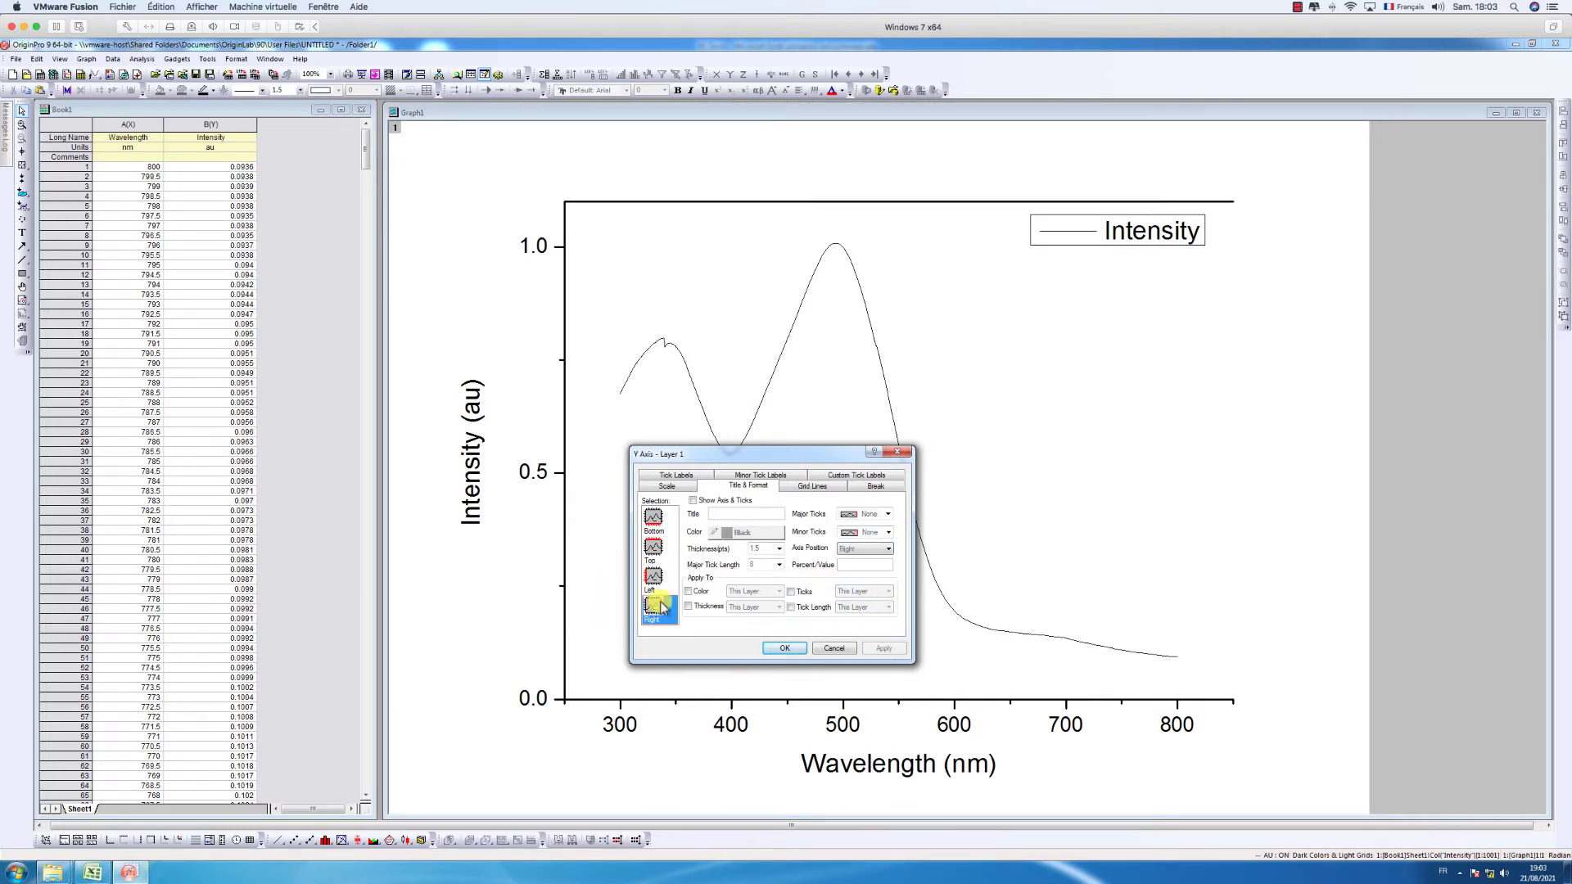
left_click(714, 501)
left_click(881, 649)
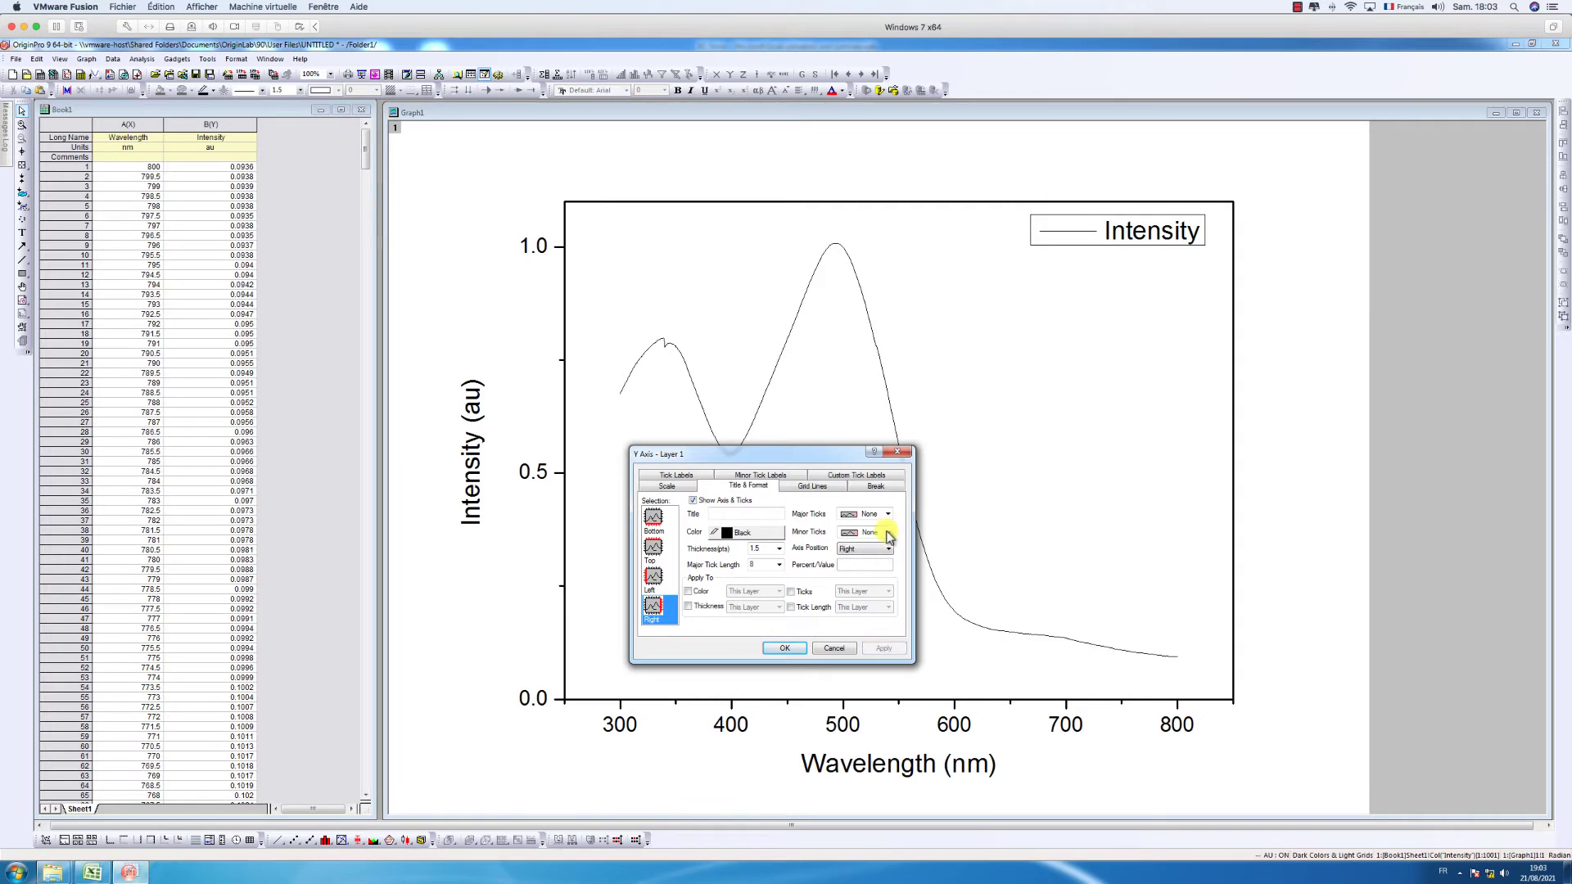
left_click_drag(846, 467, 860, 404)
left_click(881, 462)
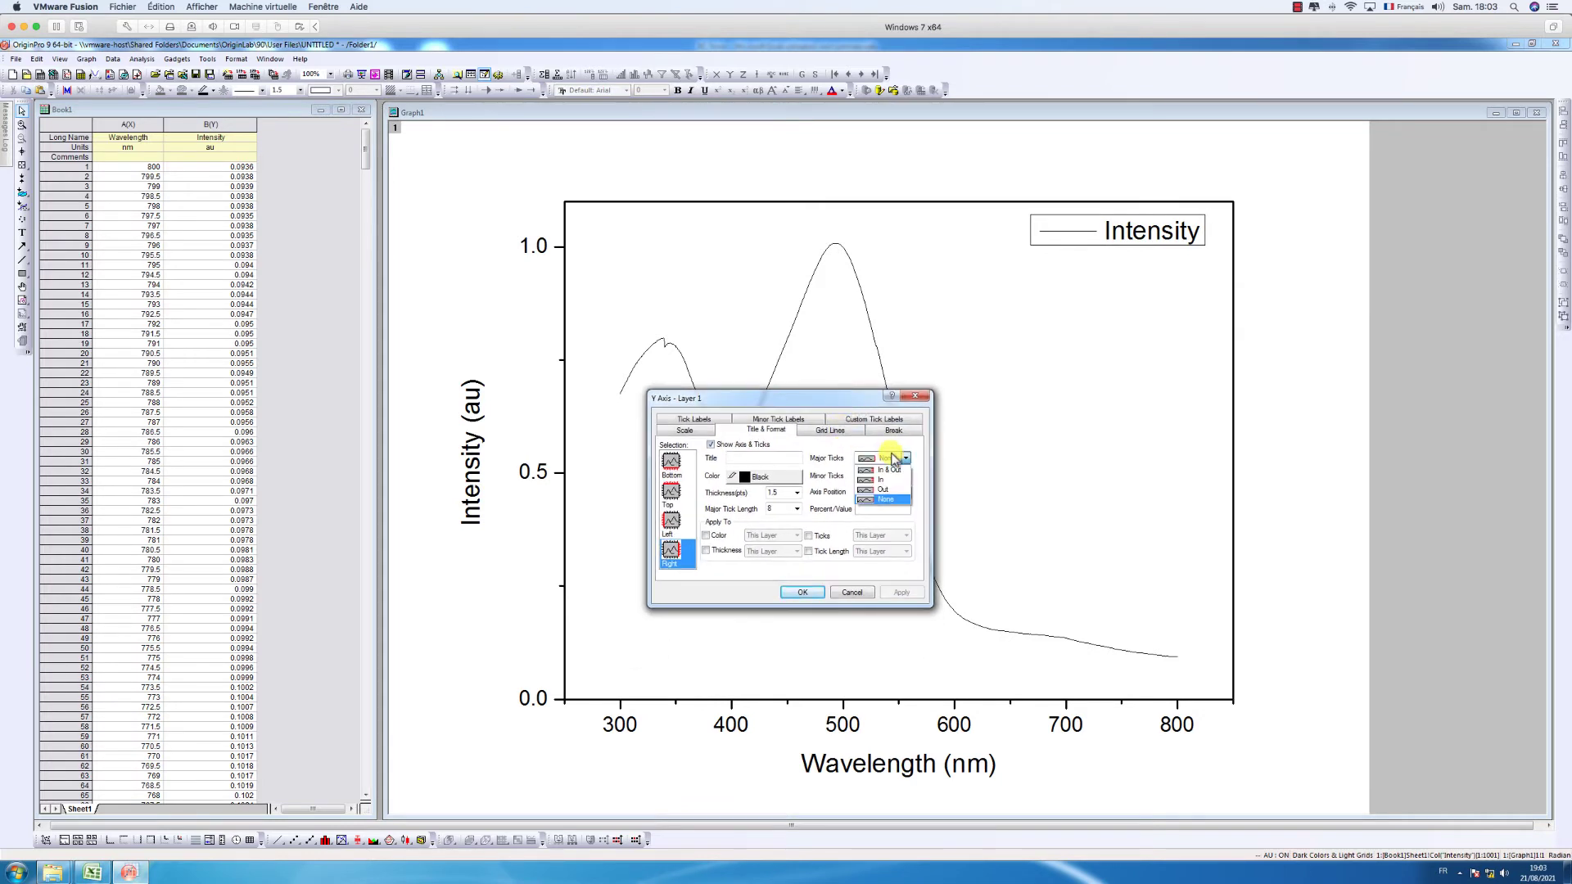
left_click(885, 490)
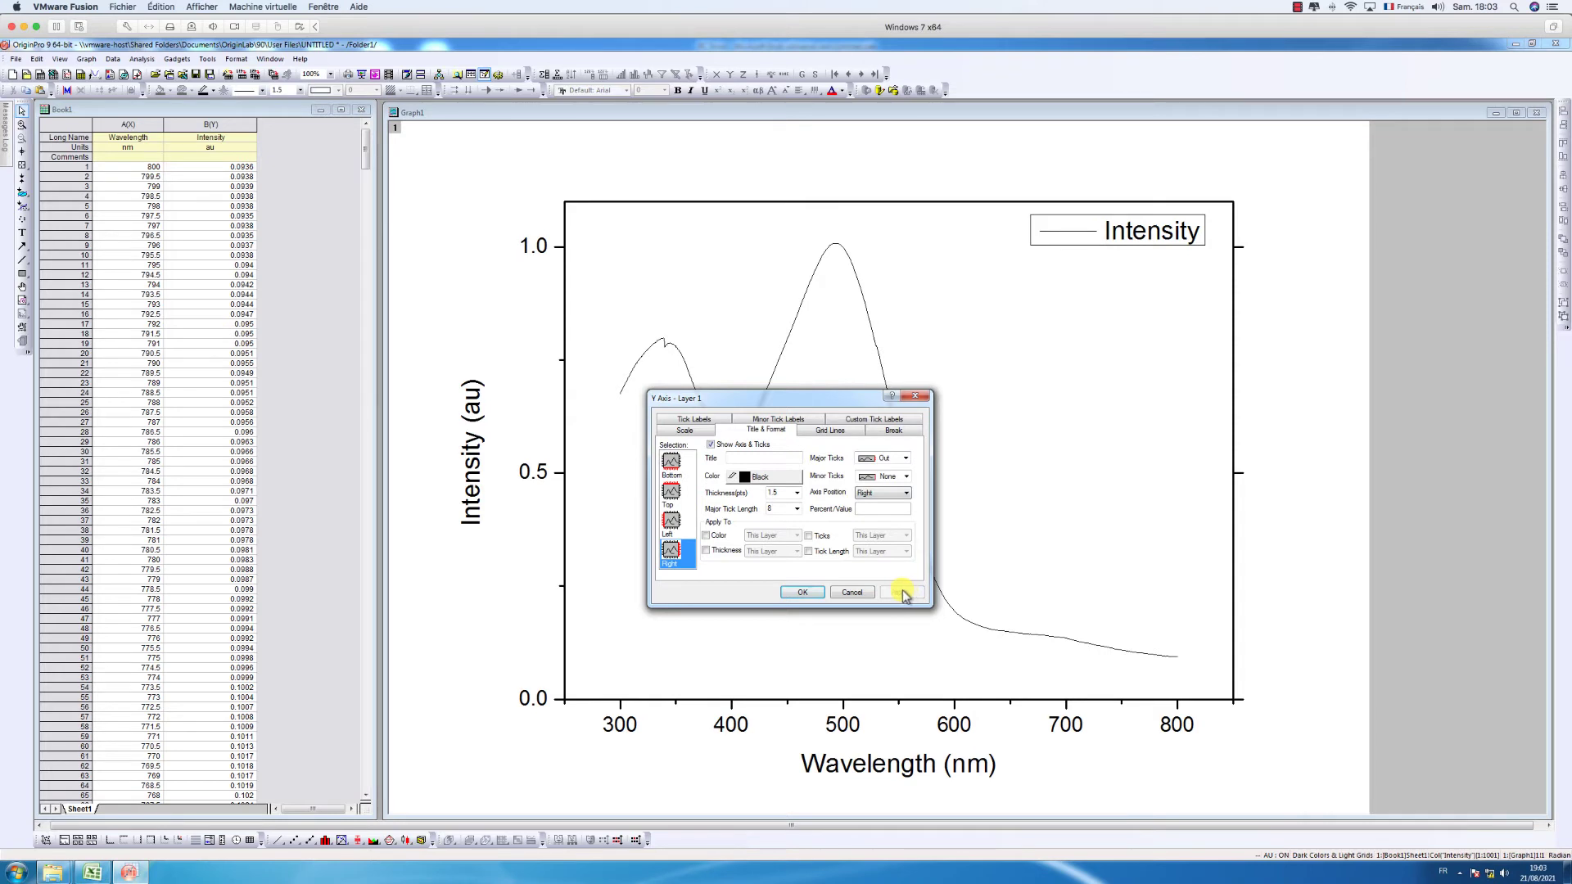
left_click(905, 479)
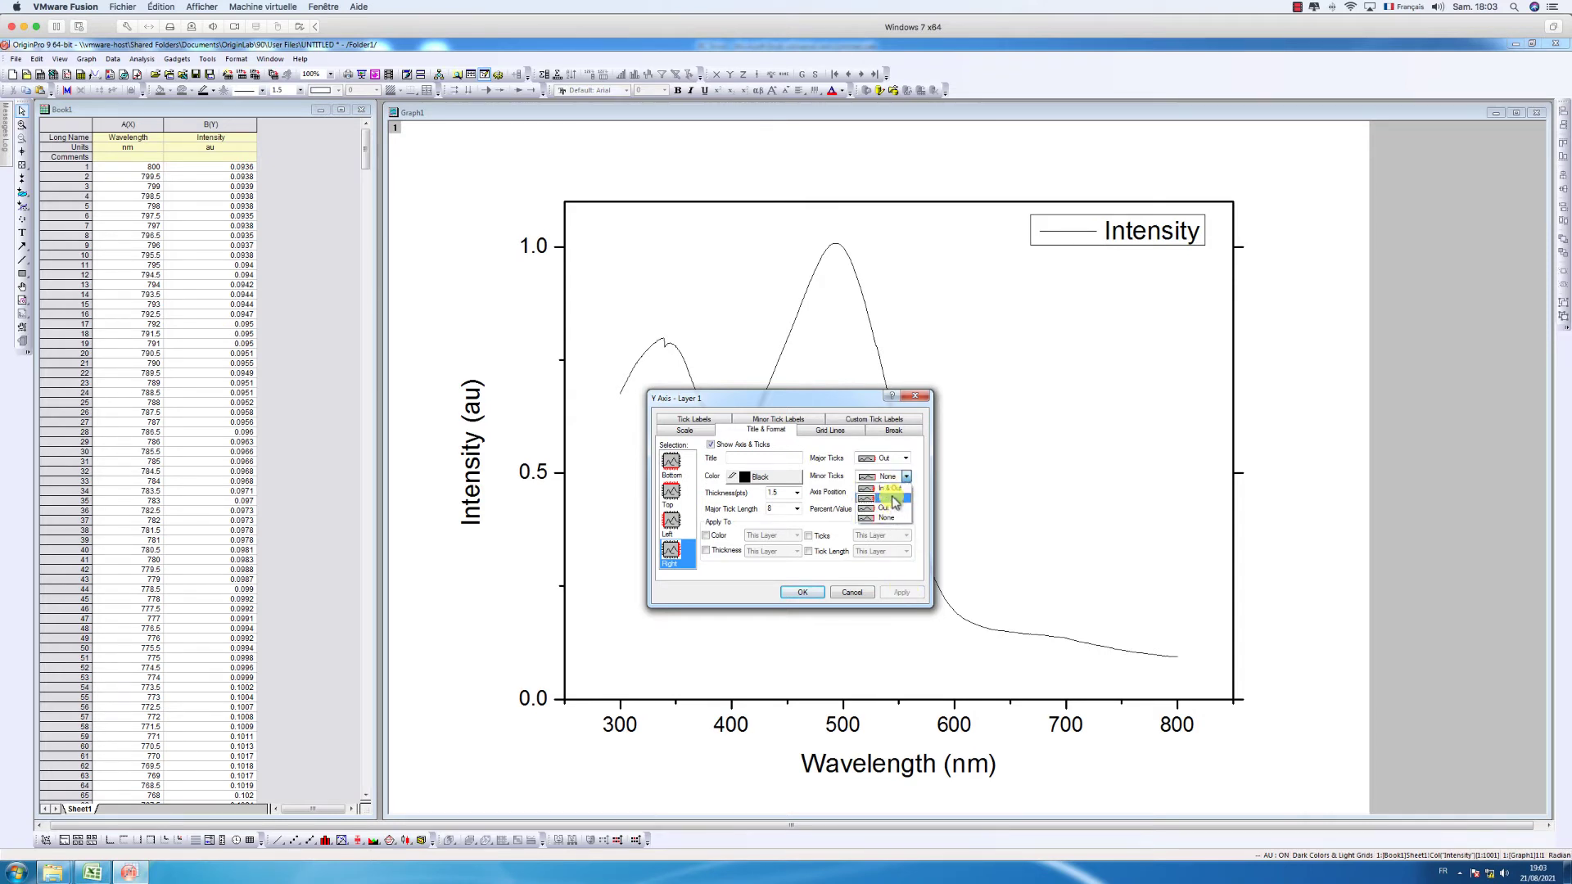
left_click(886, 517)
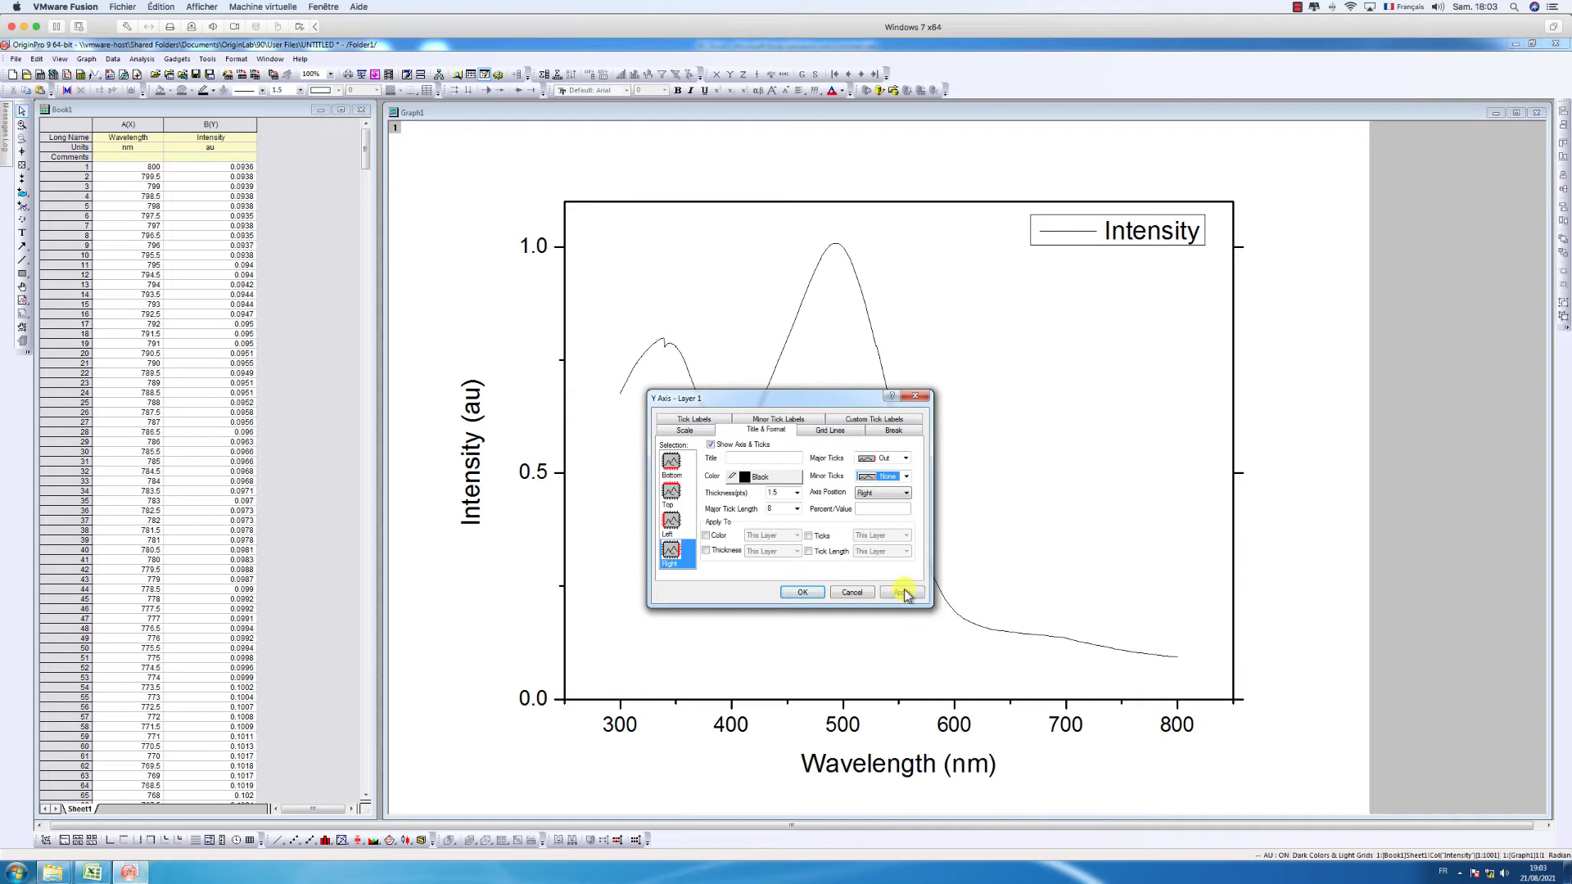
left_click(902, 592)
left_click(906, 459)
left_click(887, 499)
left_click(903, 592)
left_click_drag(817, 402, 1113, 376)
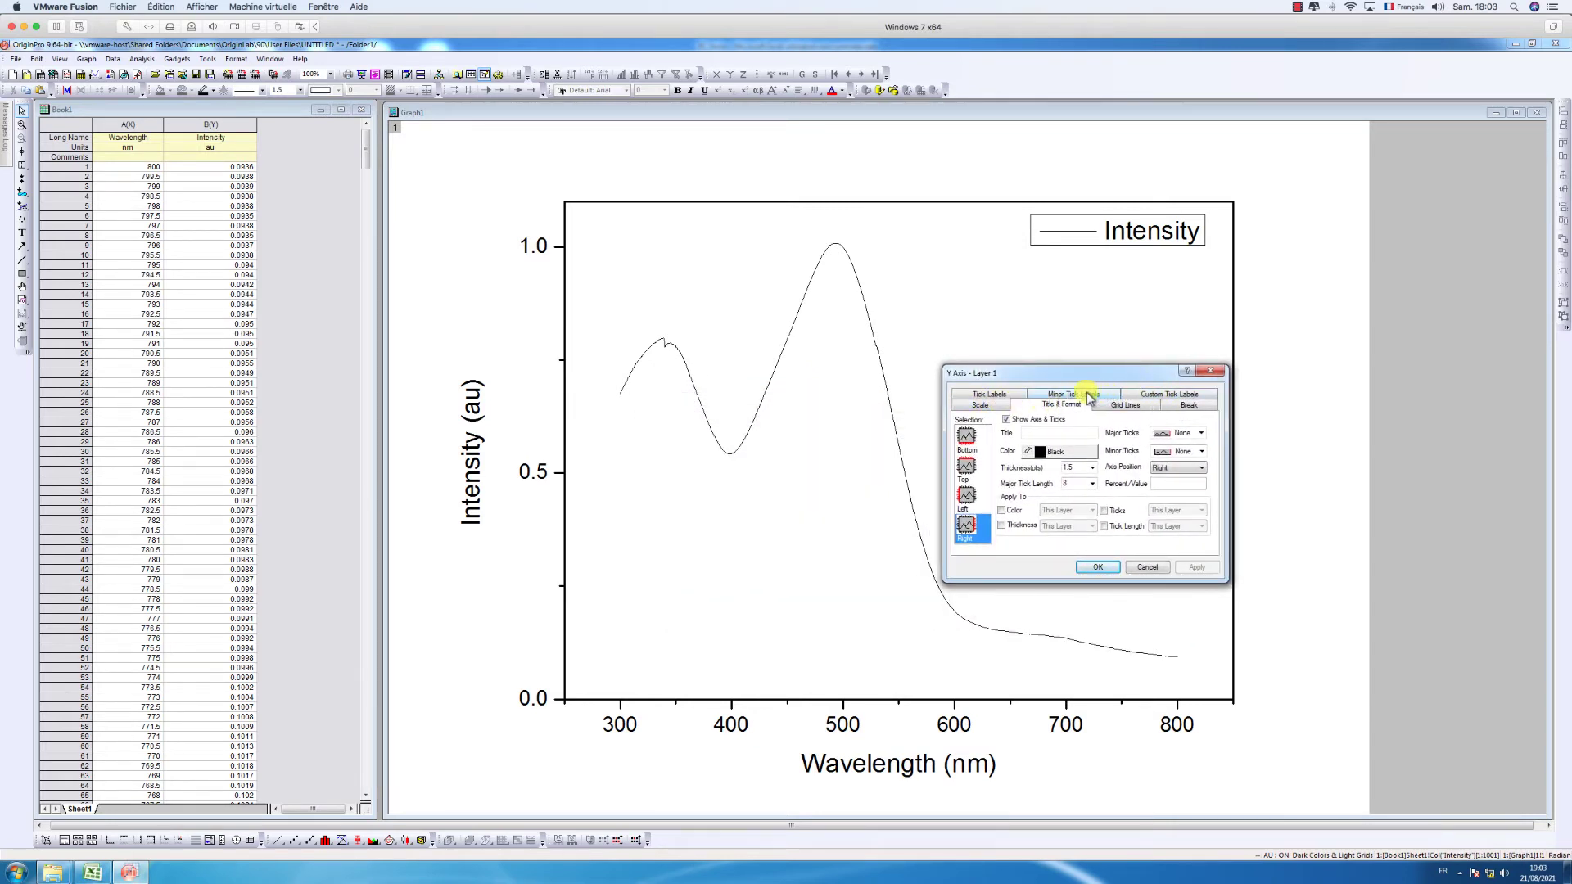
- Scale the horizontal wavelength axis from 300 to 800 with an increment of 100
left_click(1088, 395)
left_click(986, 398)
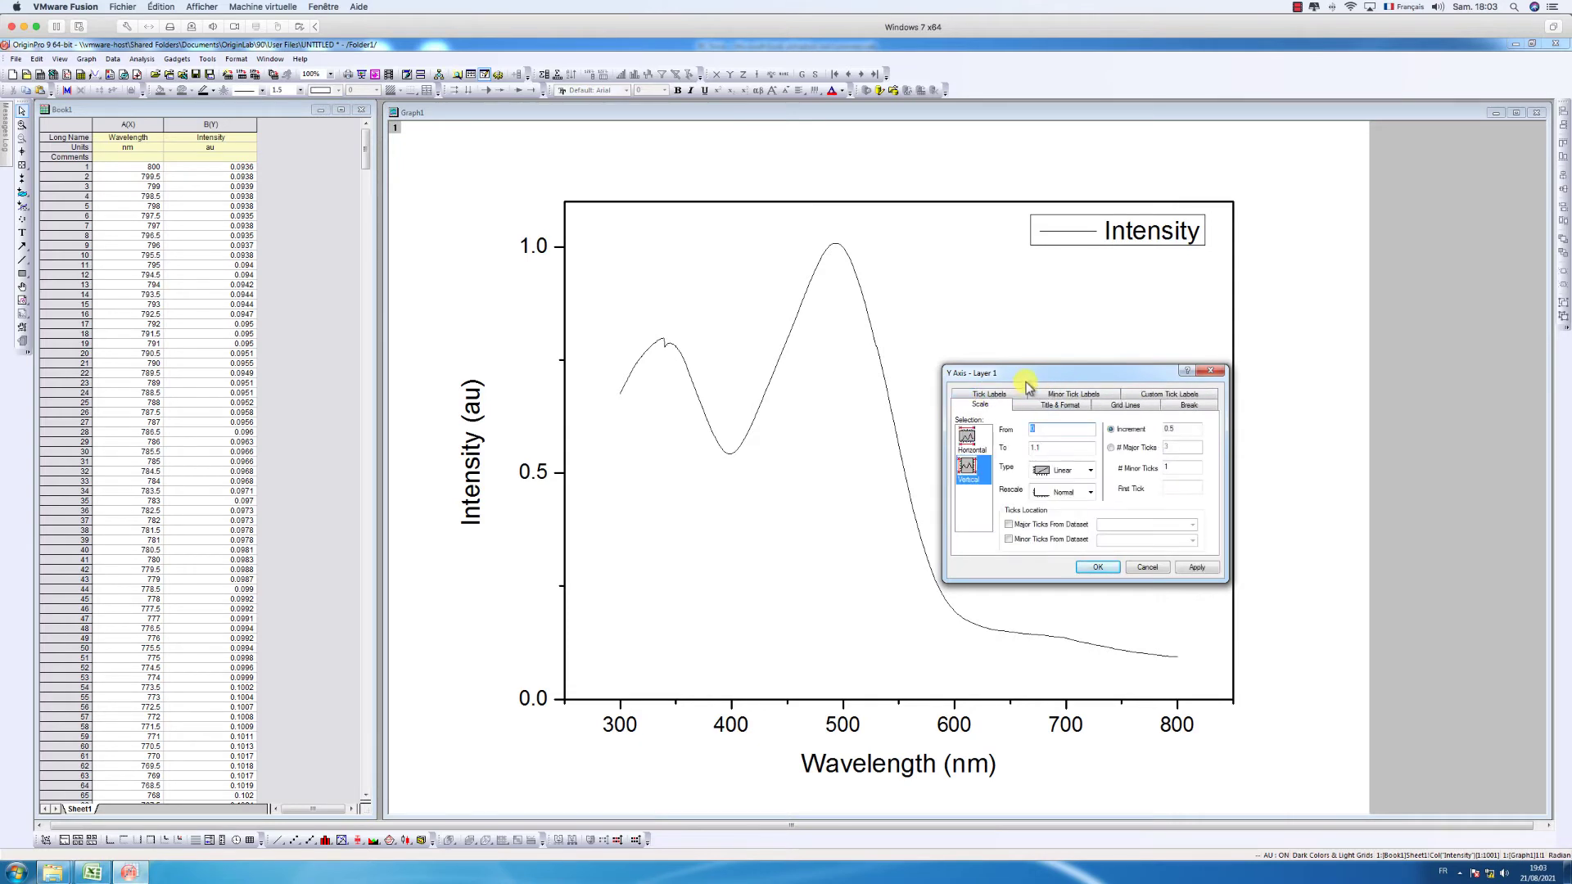
left_click_drag(1028, 385, 1015, 315)
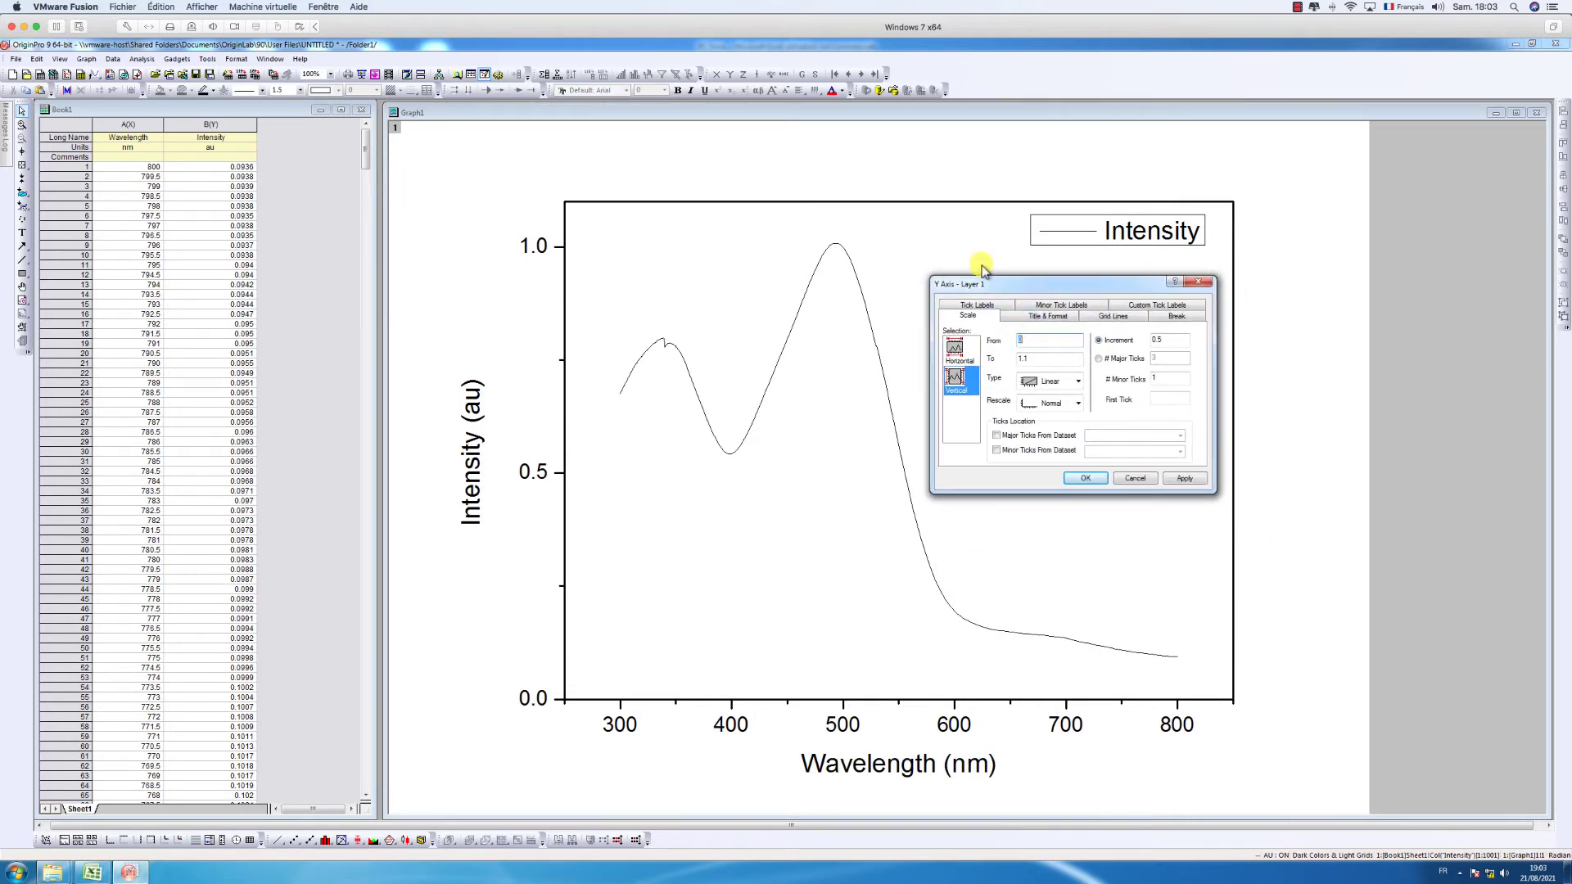
left_click(957, 350)
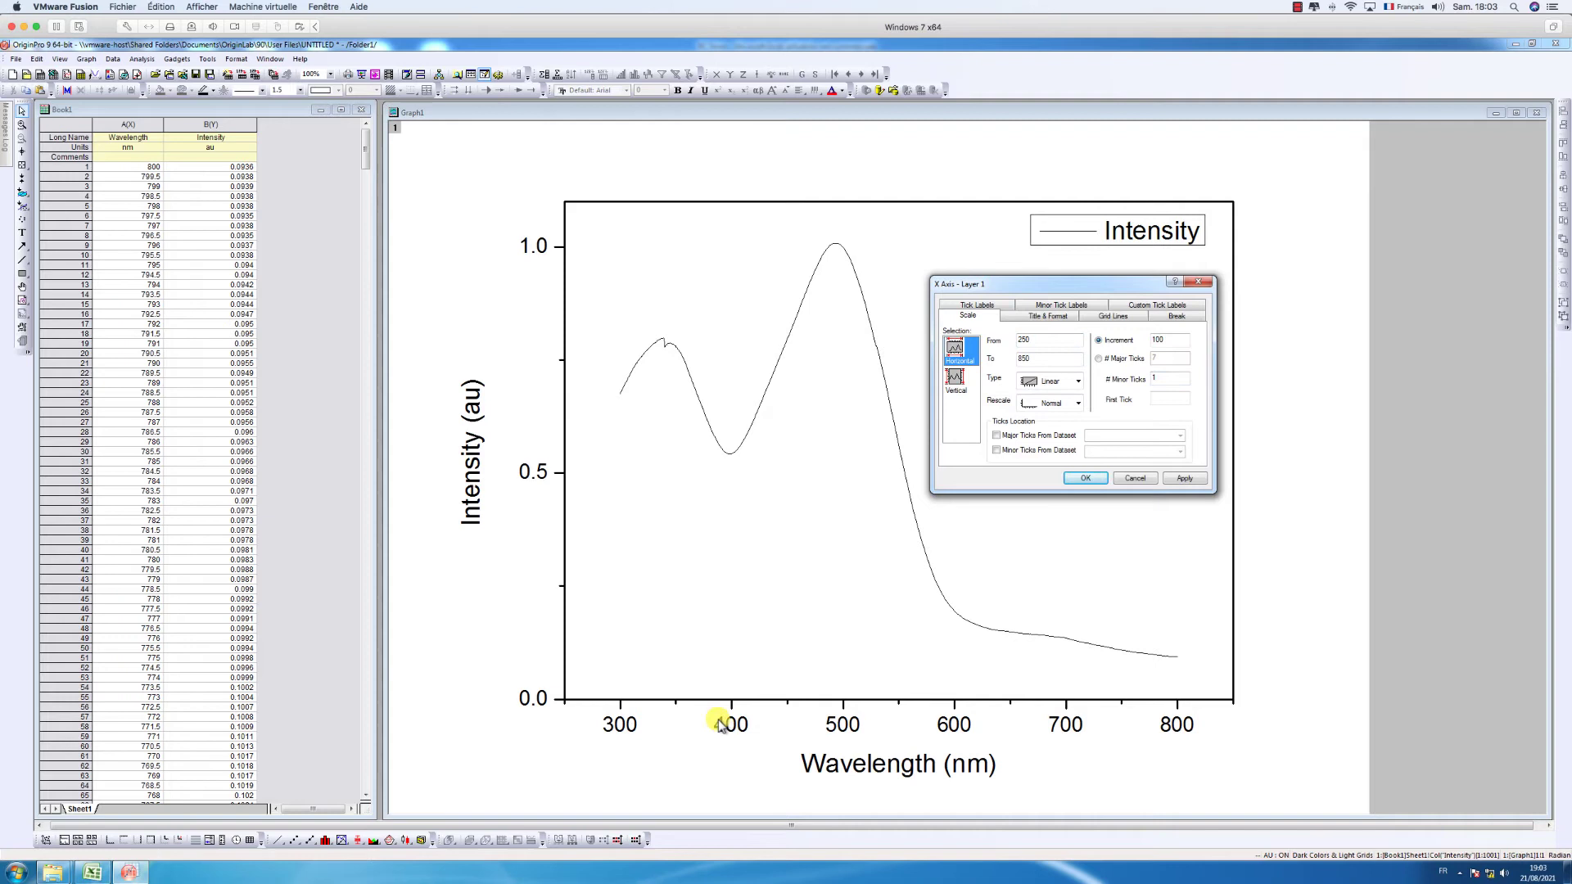
left_click(956, 381)
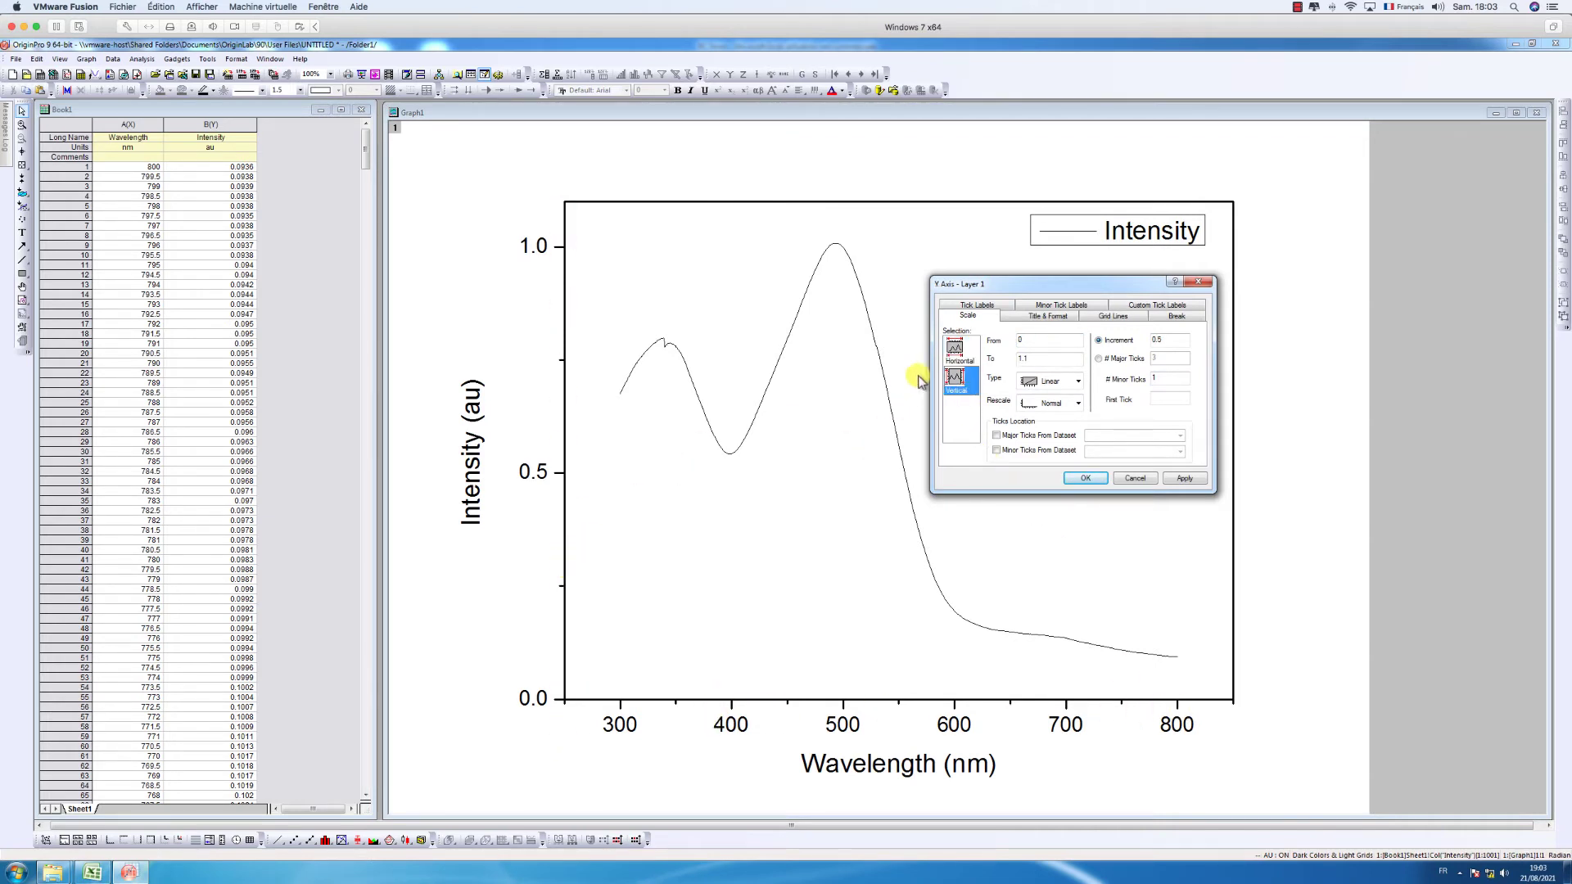
left_click(954, 352)
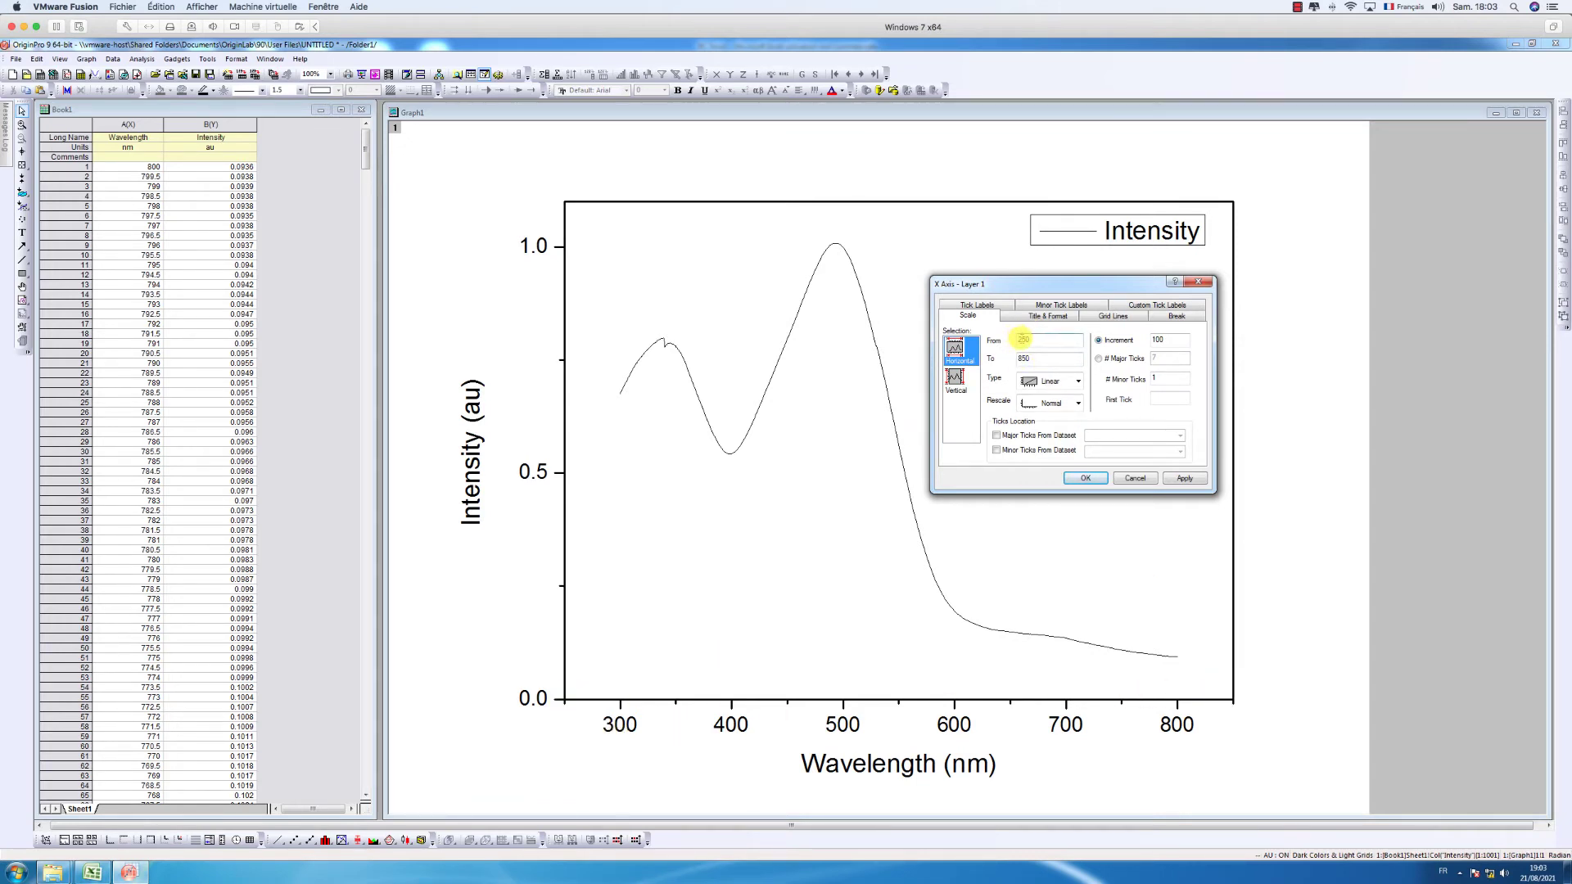
left_click_drag(1024, 339, 1005, 346)
left_click(1184, 479)
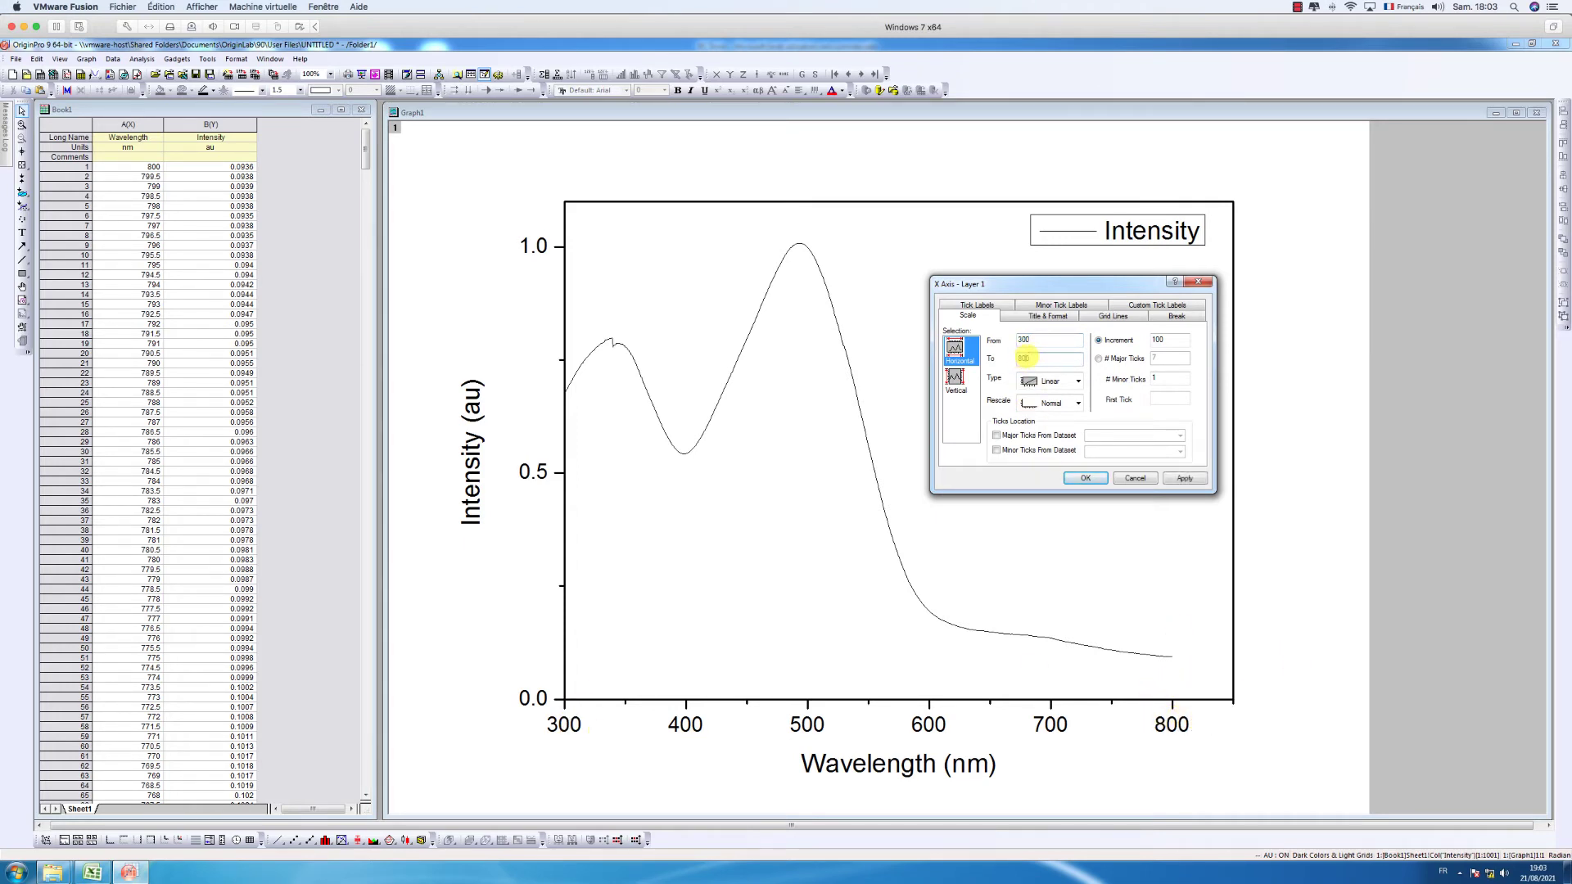
left_click(1183, 481)
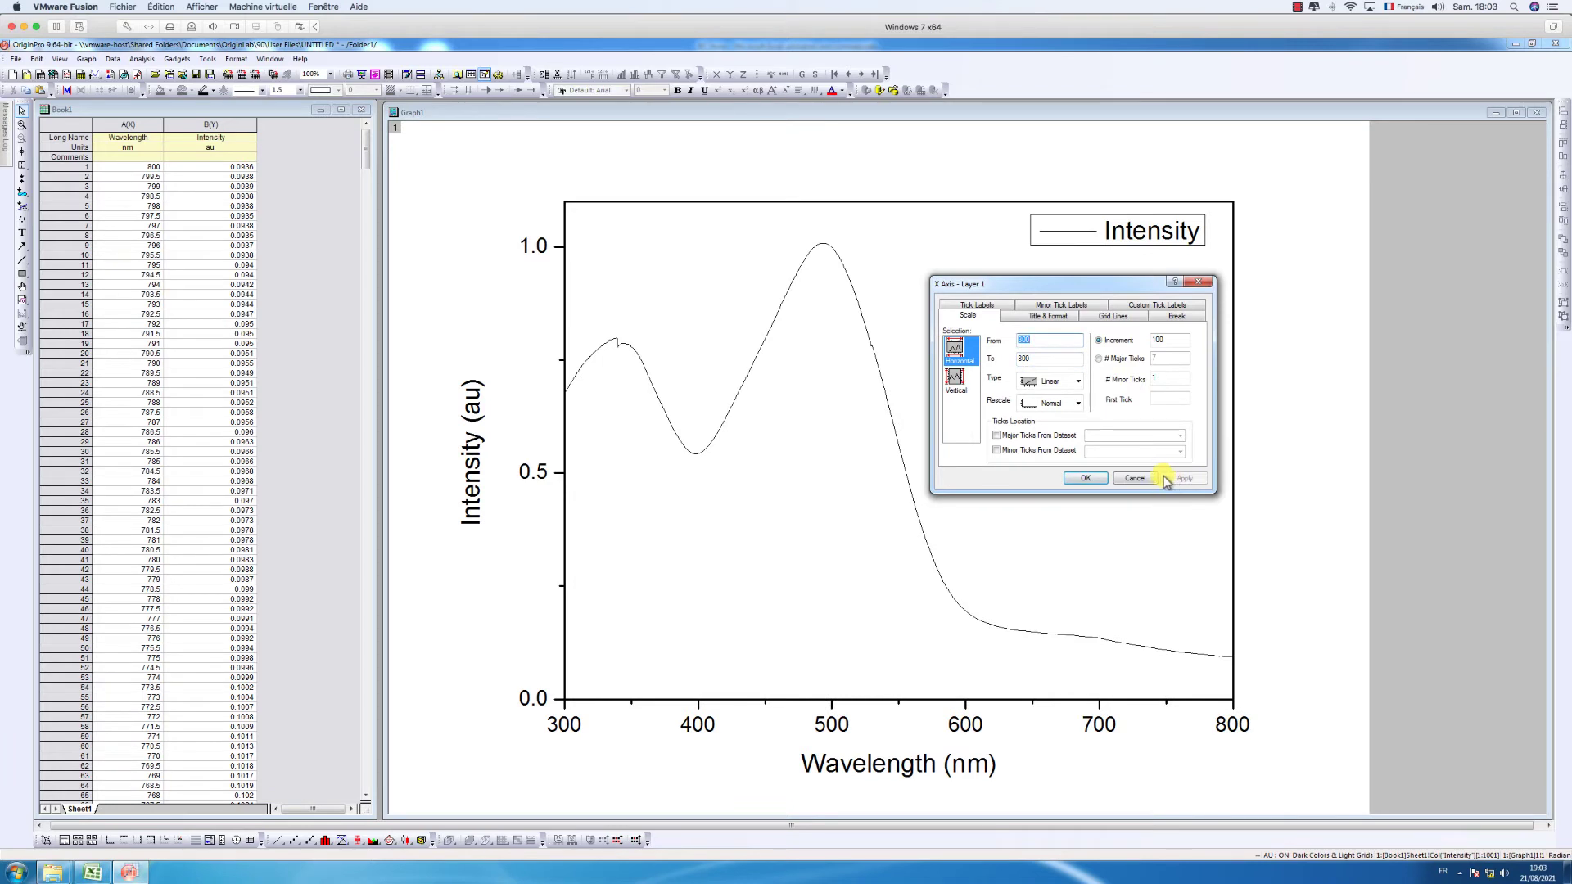
left_click_drag(1084, 285, 1138, 246)
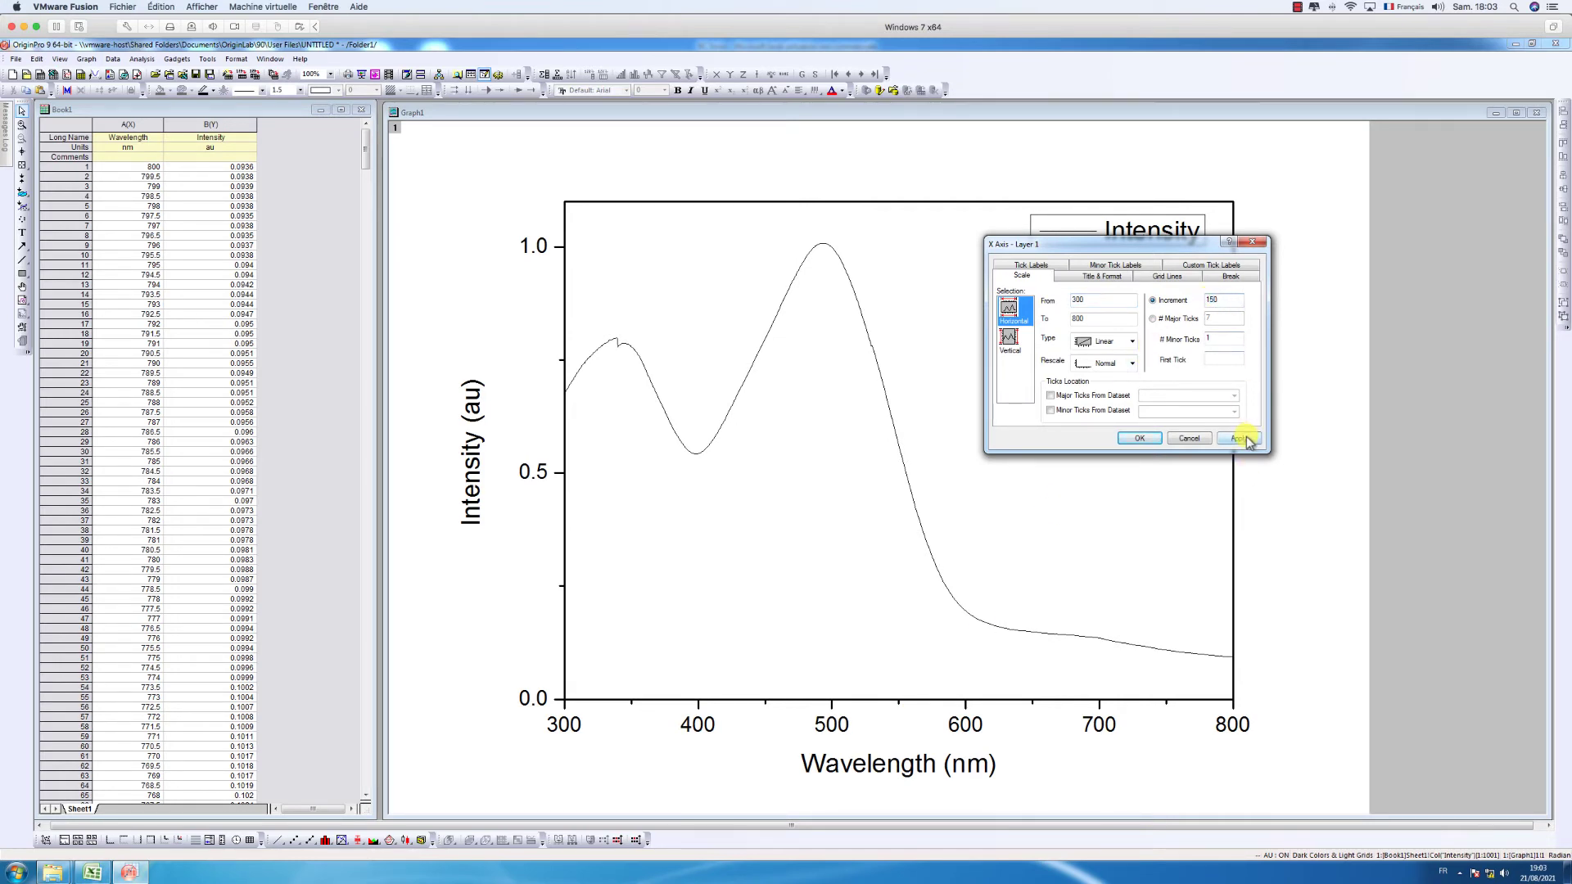
left_click(1245, 438)
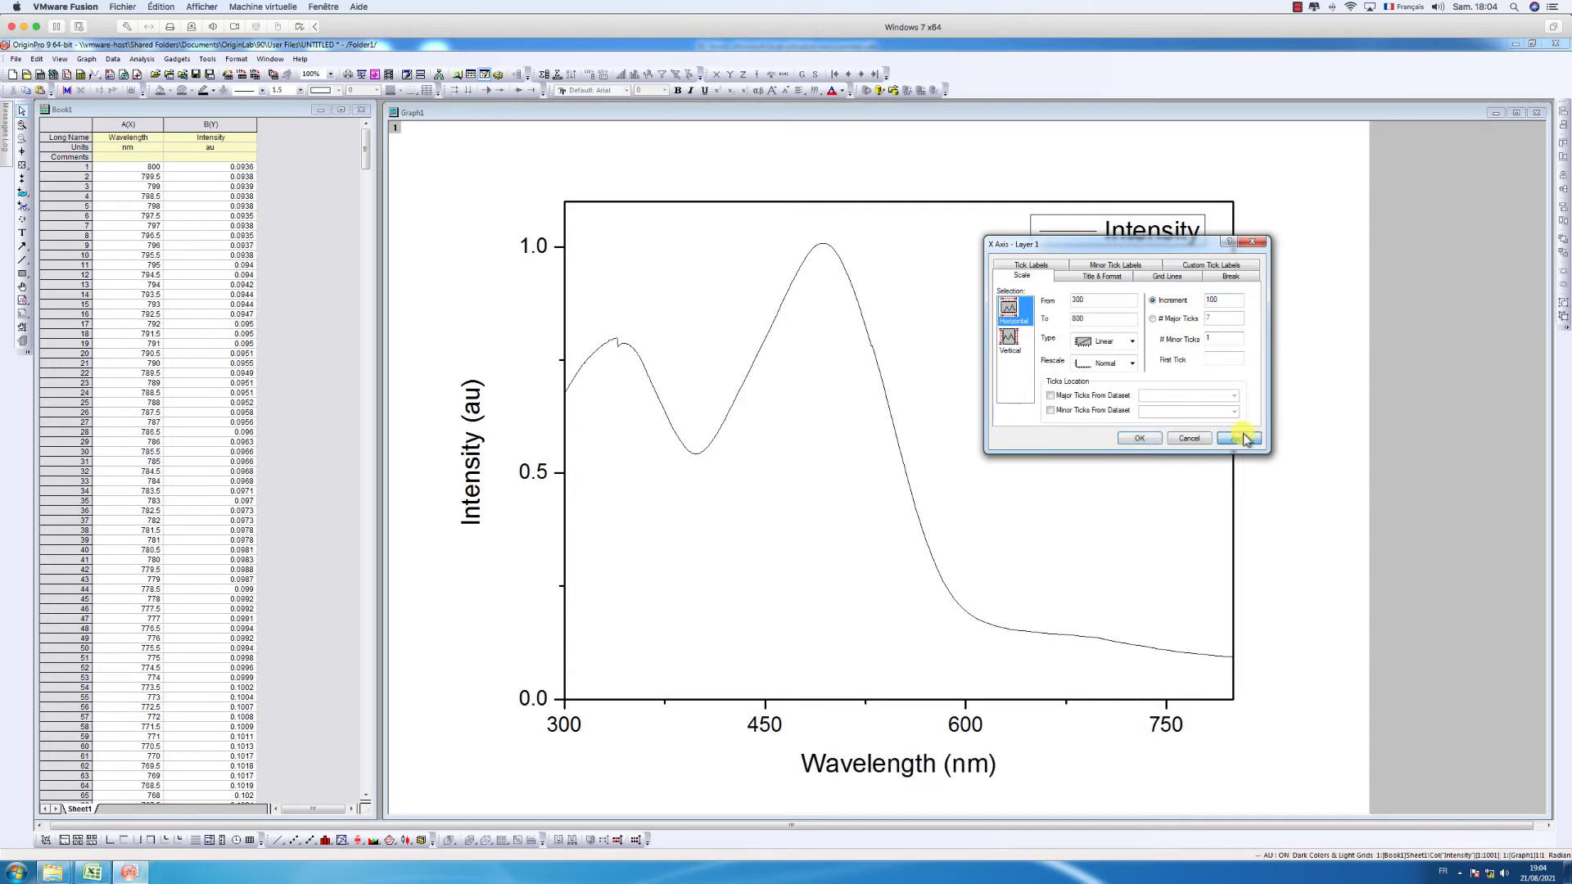
left_click(1239, 438)
- Set the vertical intensity axis increment to 0.2, check the grid options, and confirm with OK
left_click(1010, 339)
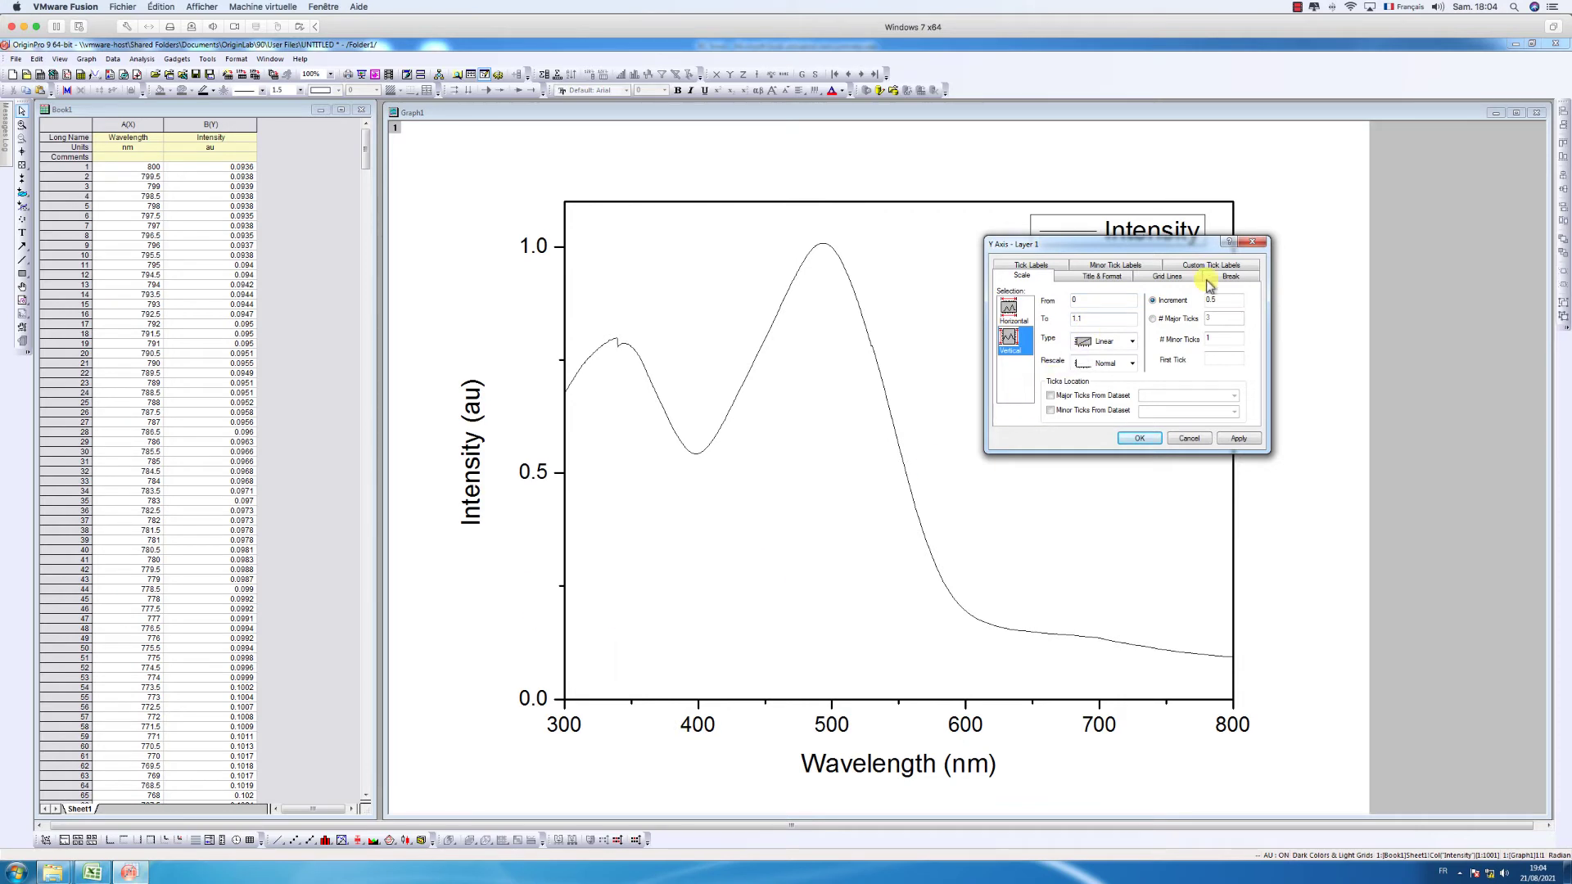
left_click(1242, 440)
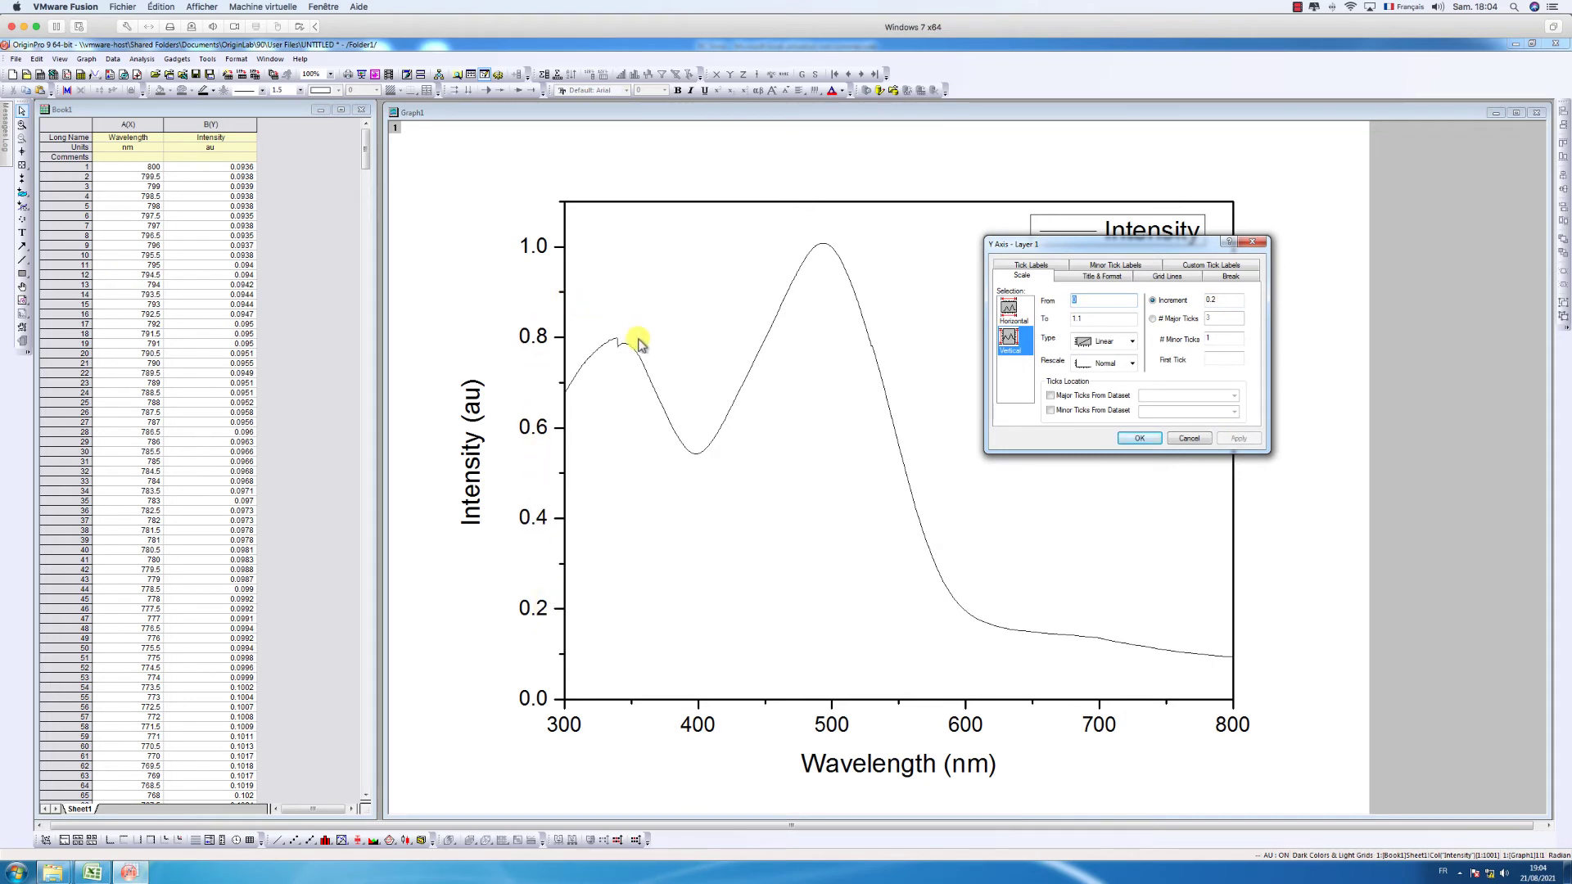
left_click(1101, 278)
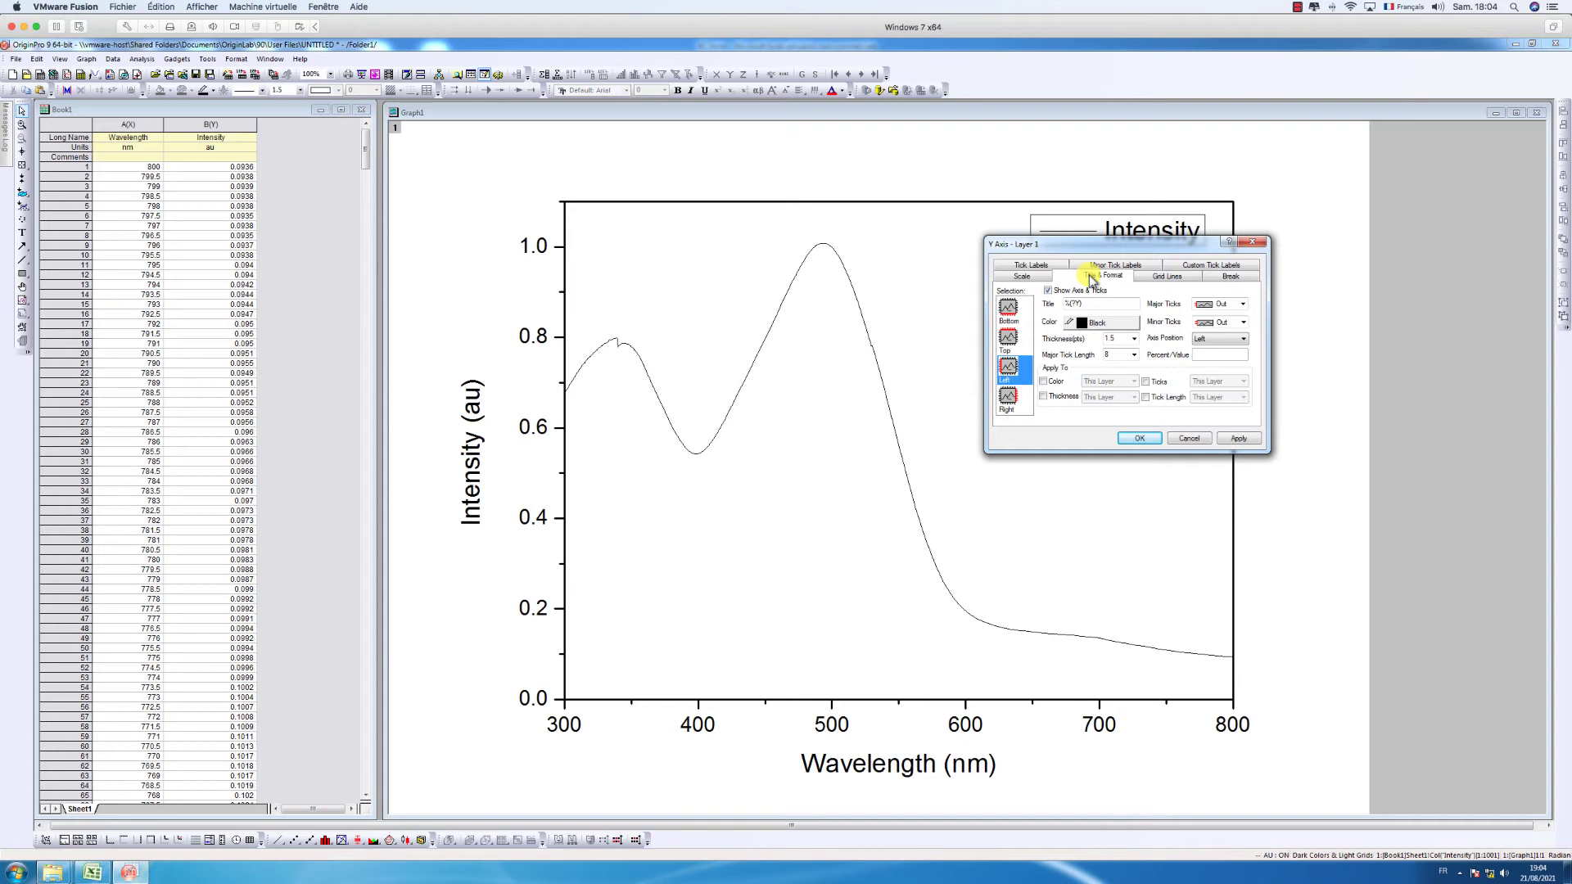
left_click(1112, 267)
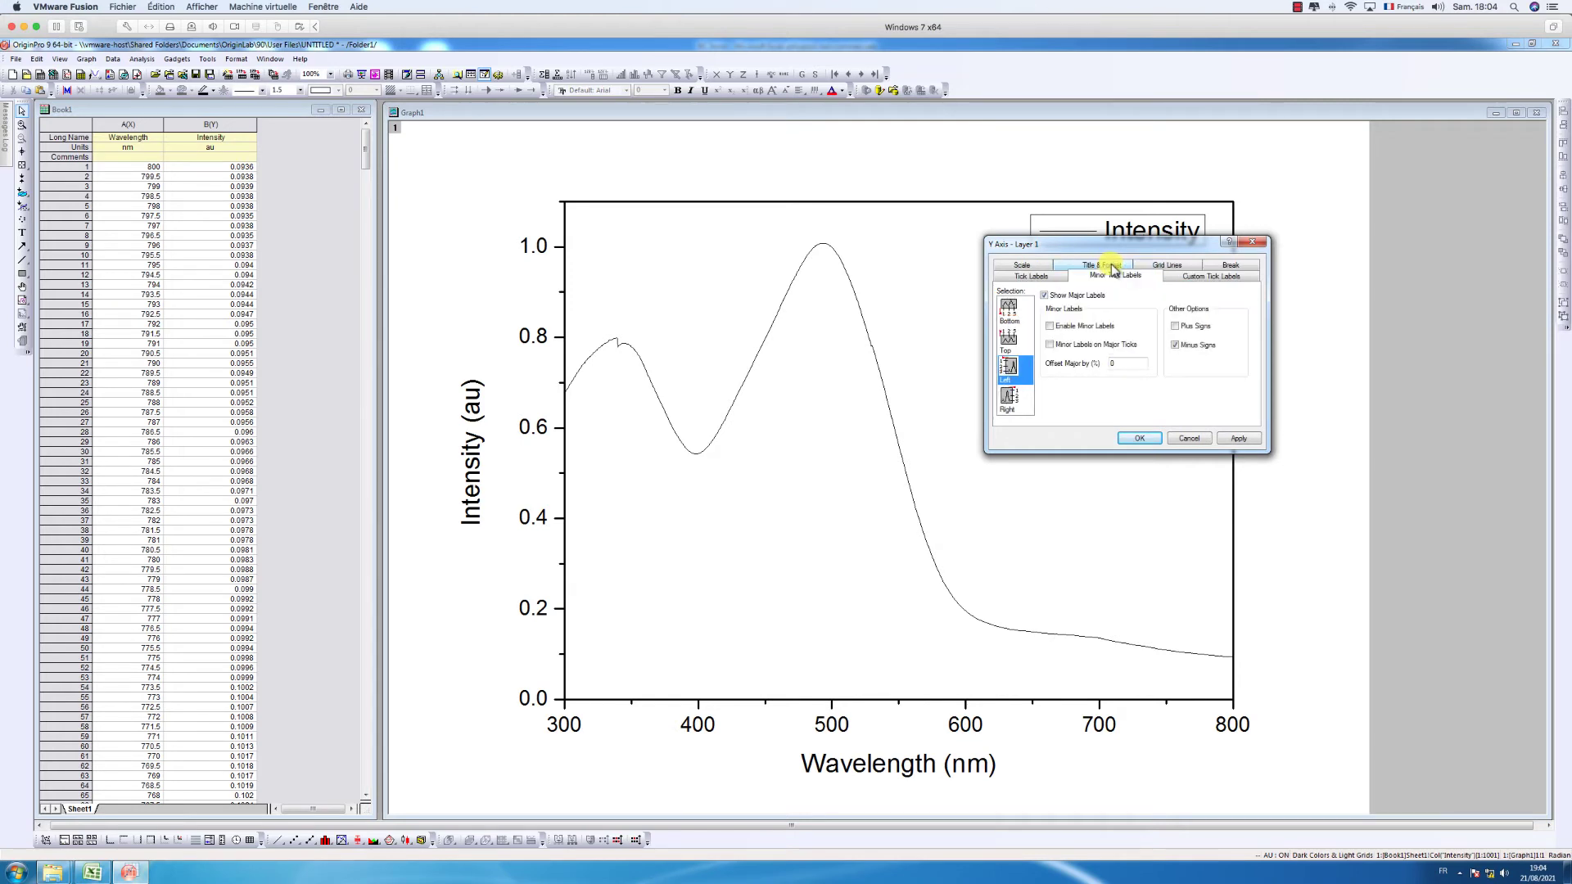
left_click(1182, 270)
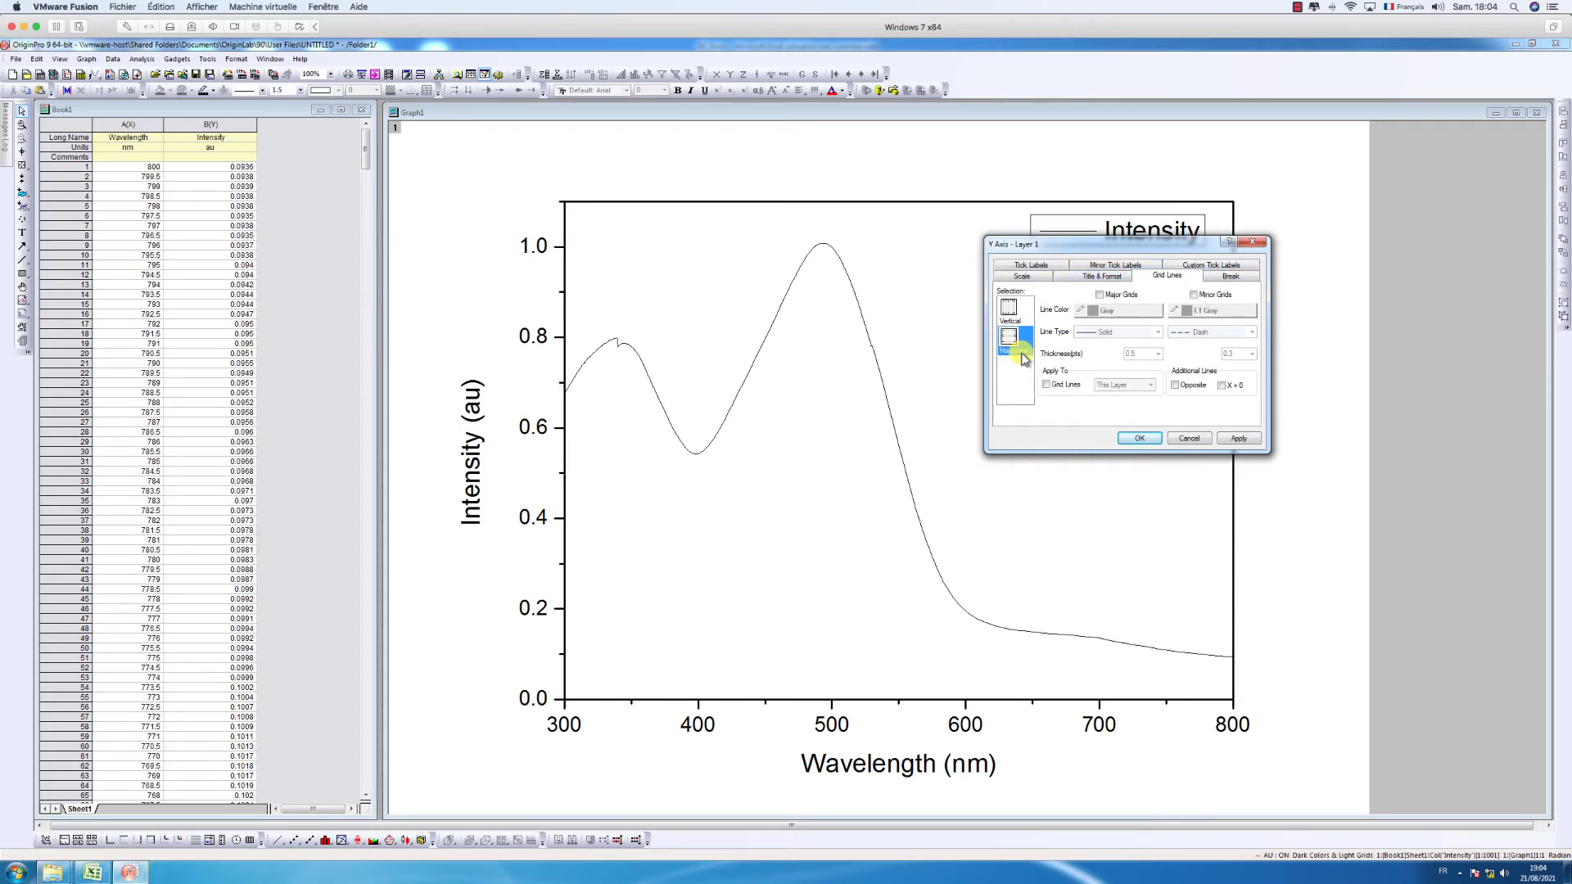
left_click(1014, 319)
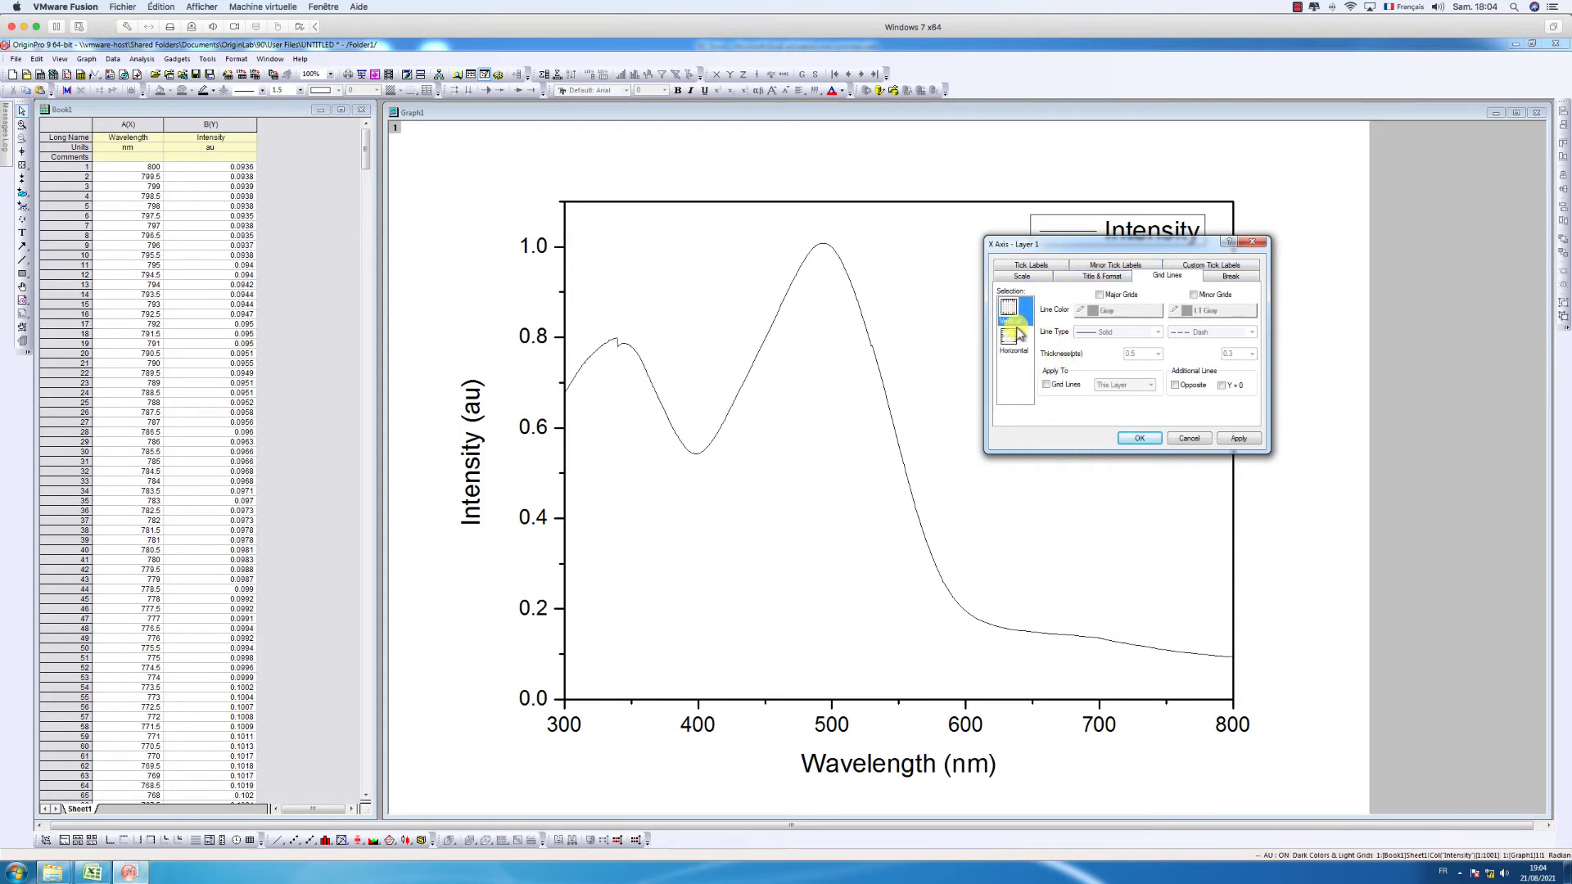
left_click(1015, 337)
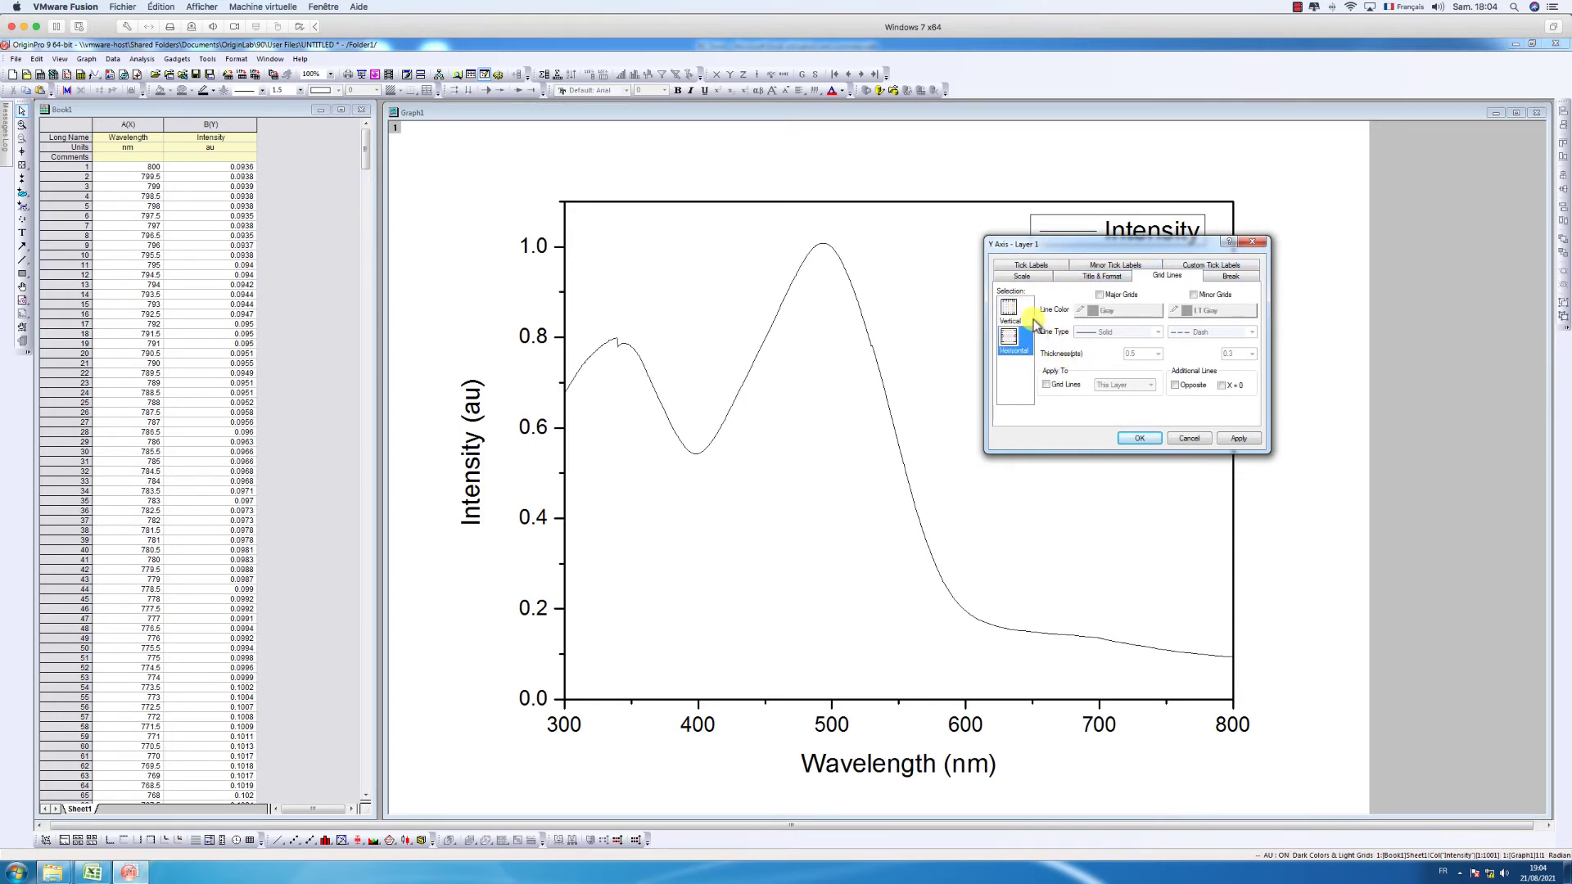
left_click(1141, 439)
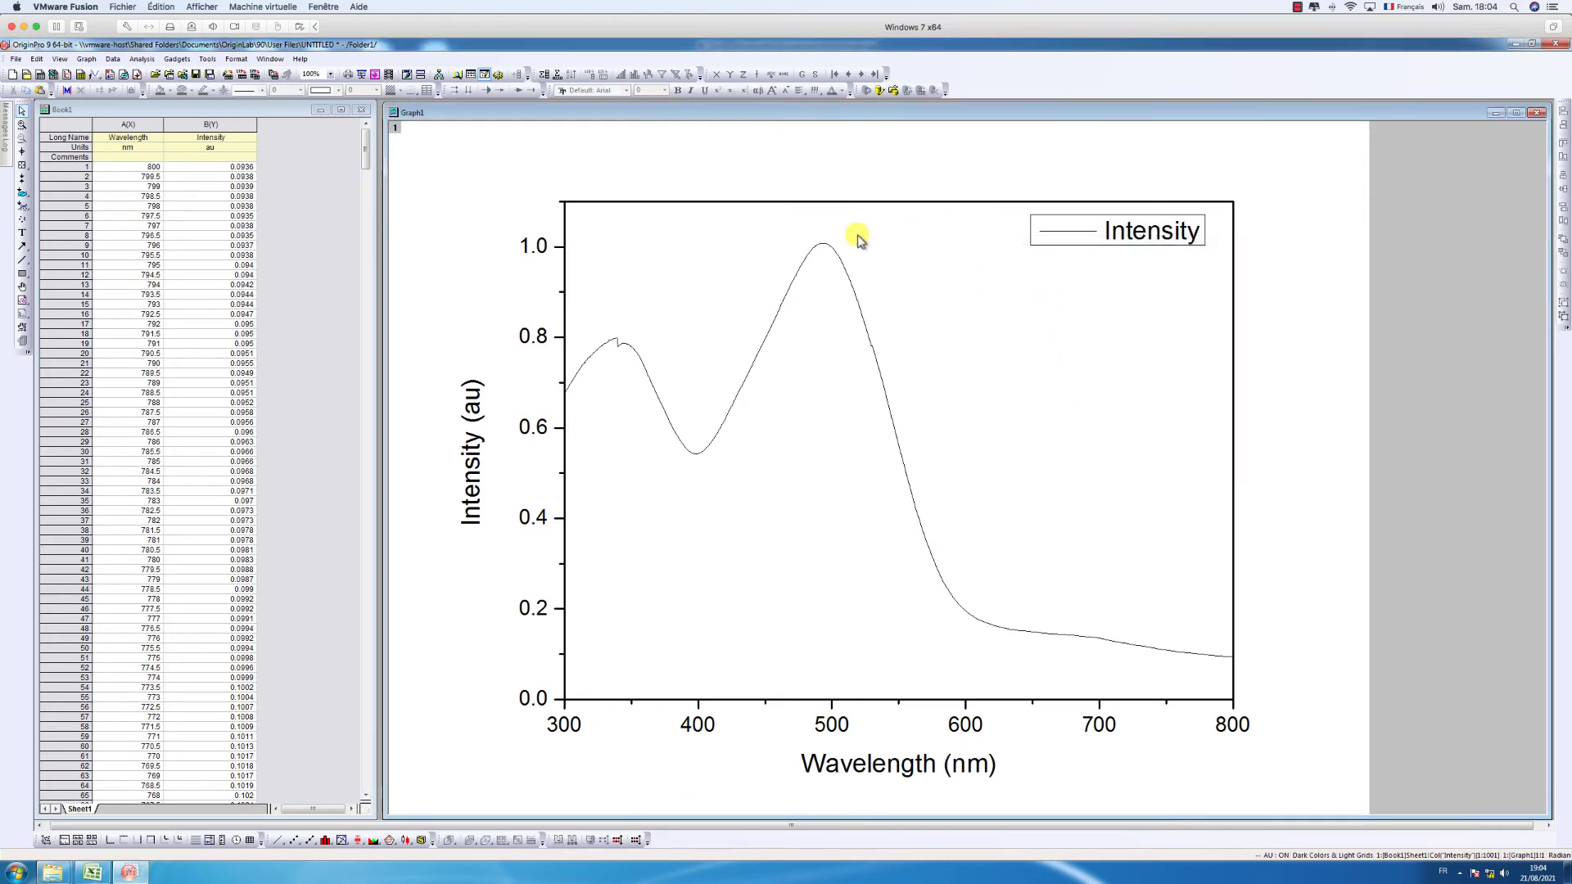
- Open the Intensity curve's plot details and try Connect options, settling on straight lines
left_click(844, 270)
double_click(844, 270)
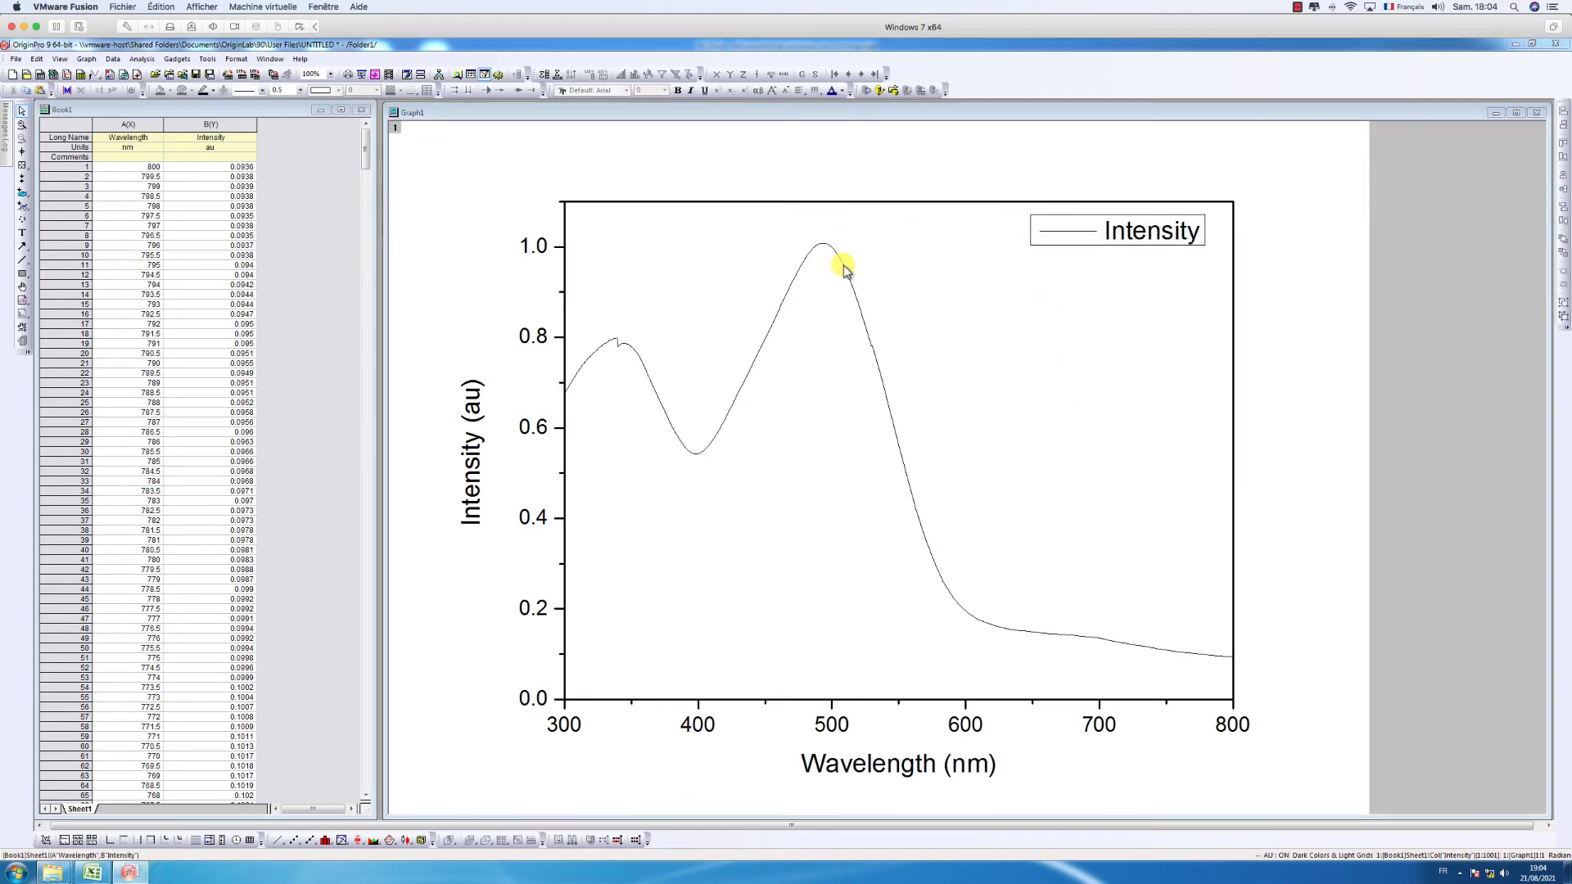
left_click_drag(874, 352, 1317, 292)
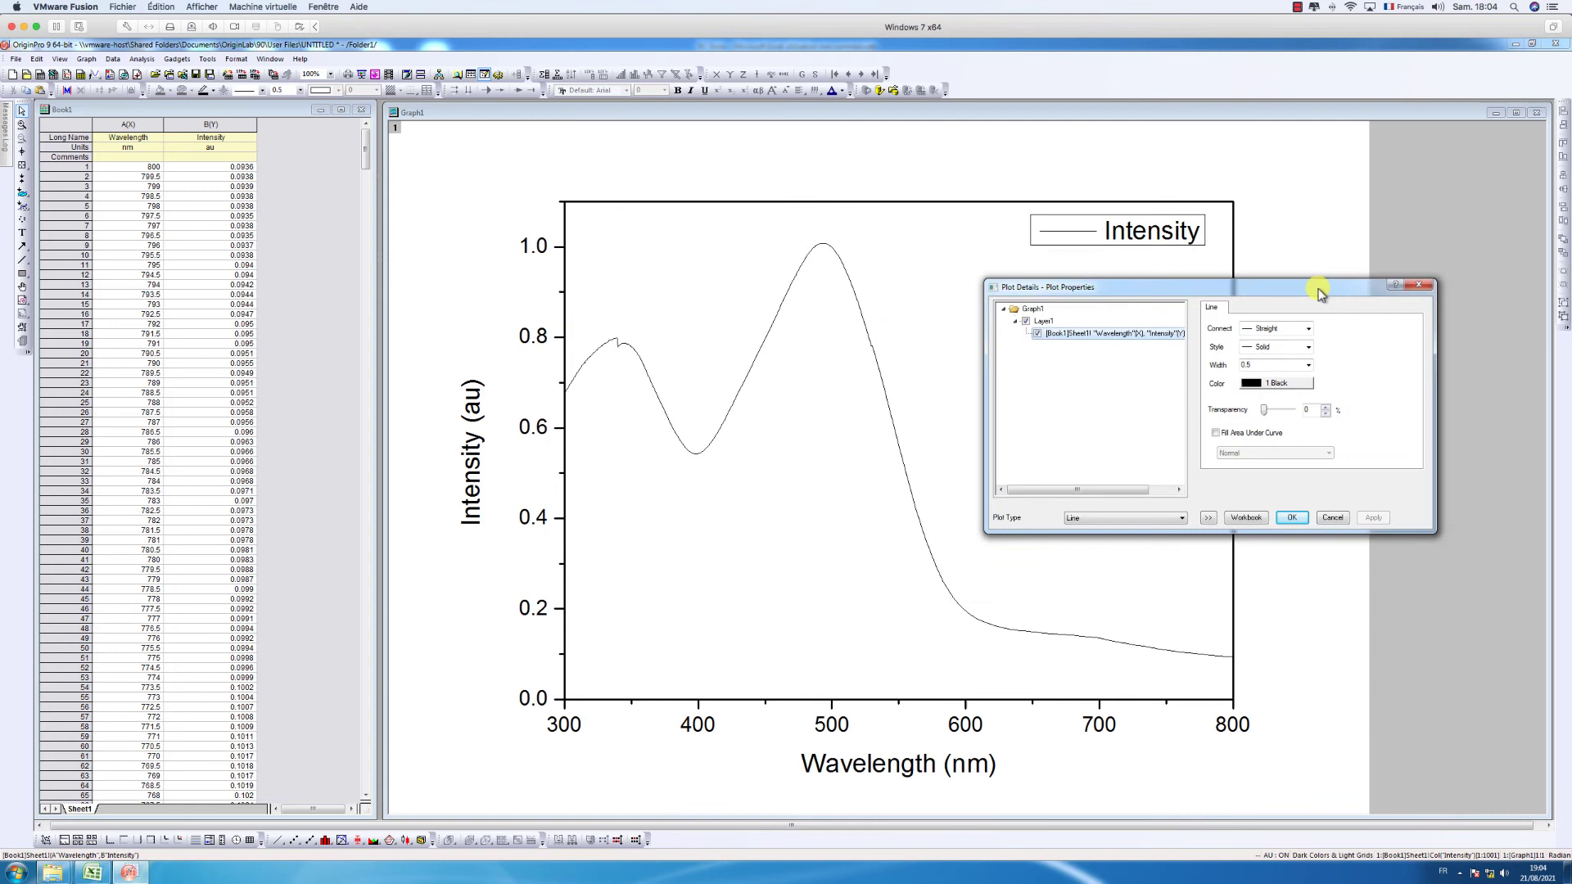
left_click(1310, 331)
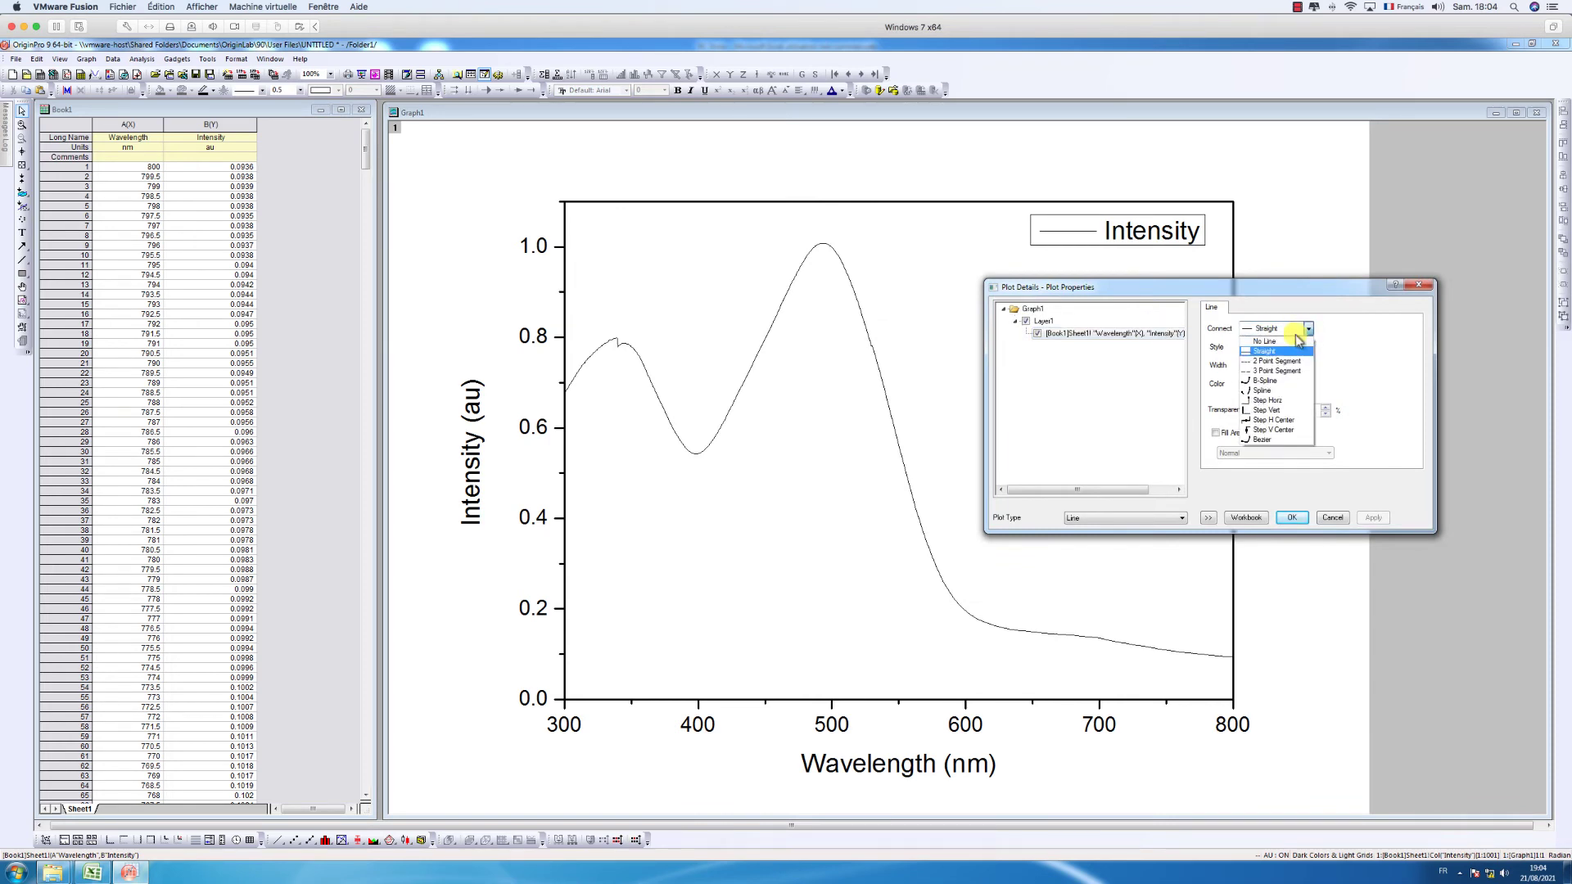
left_click(1286, 342)
left_click(1308, 331)
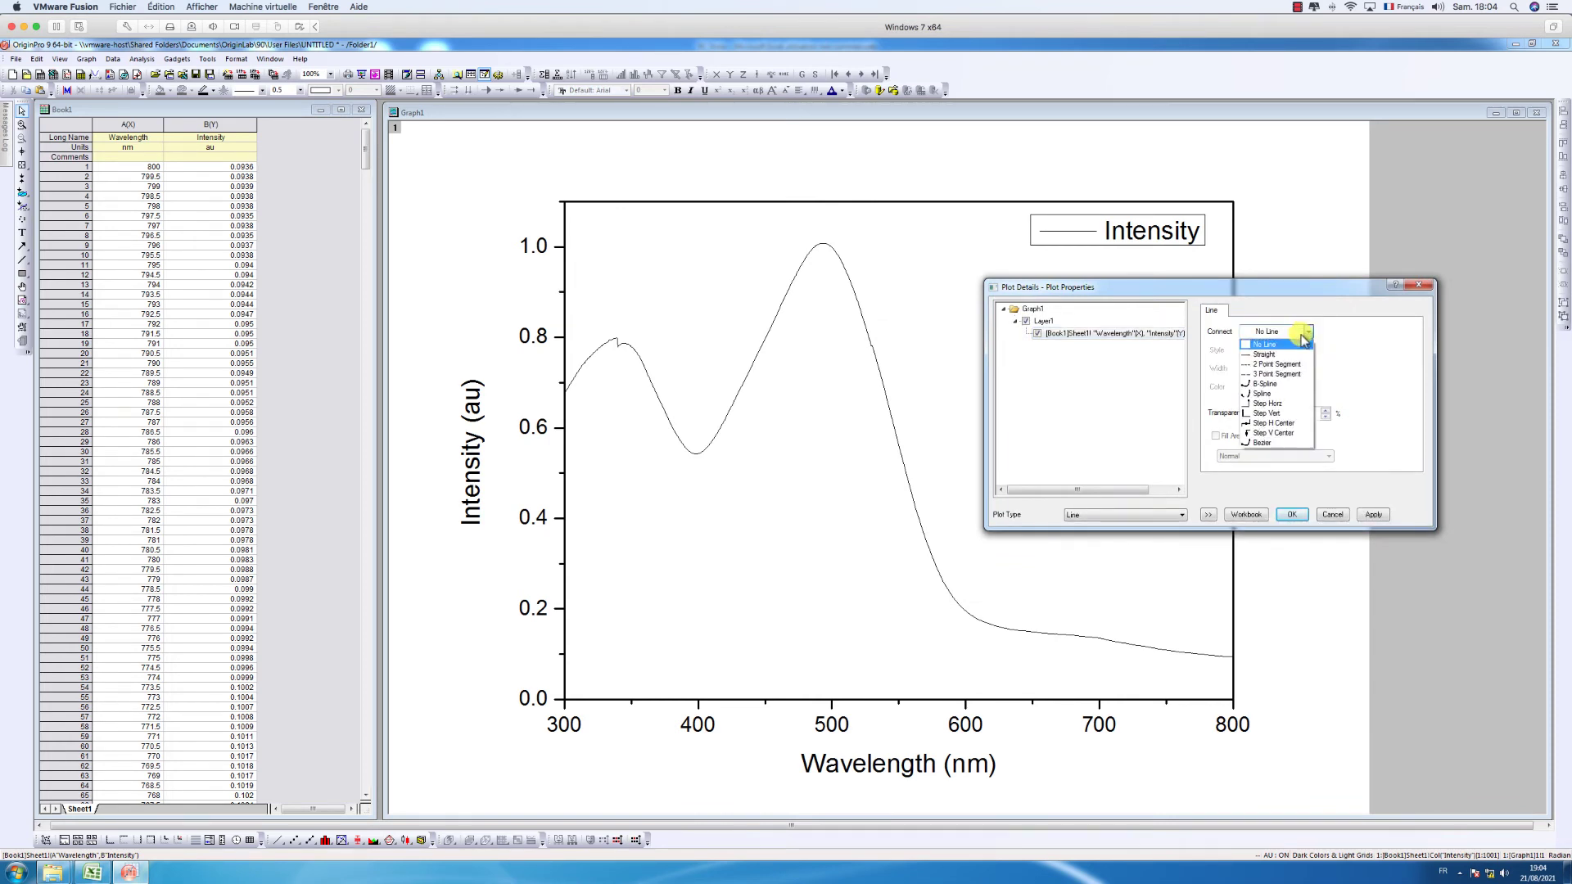
left_click(1364, 469)
left_click(1374, 514)
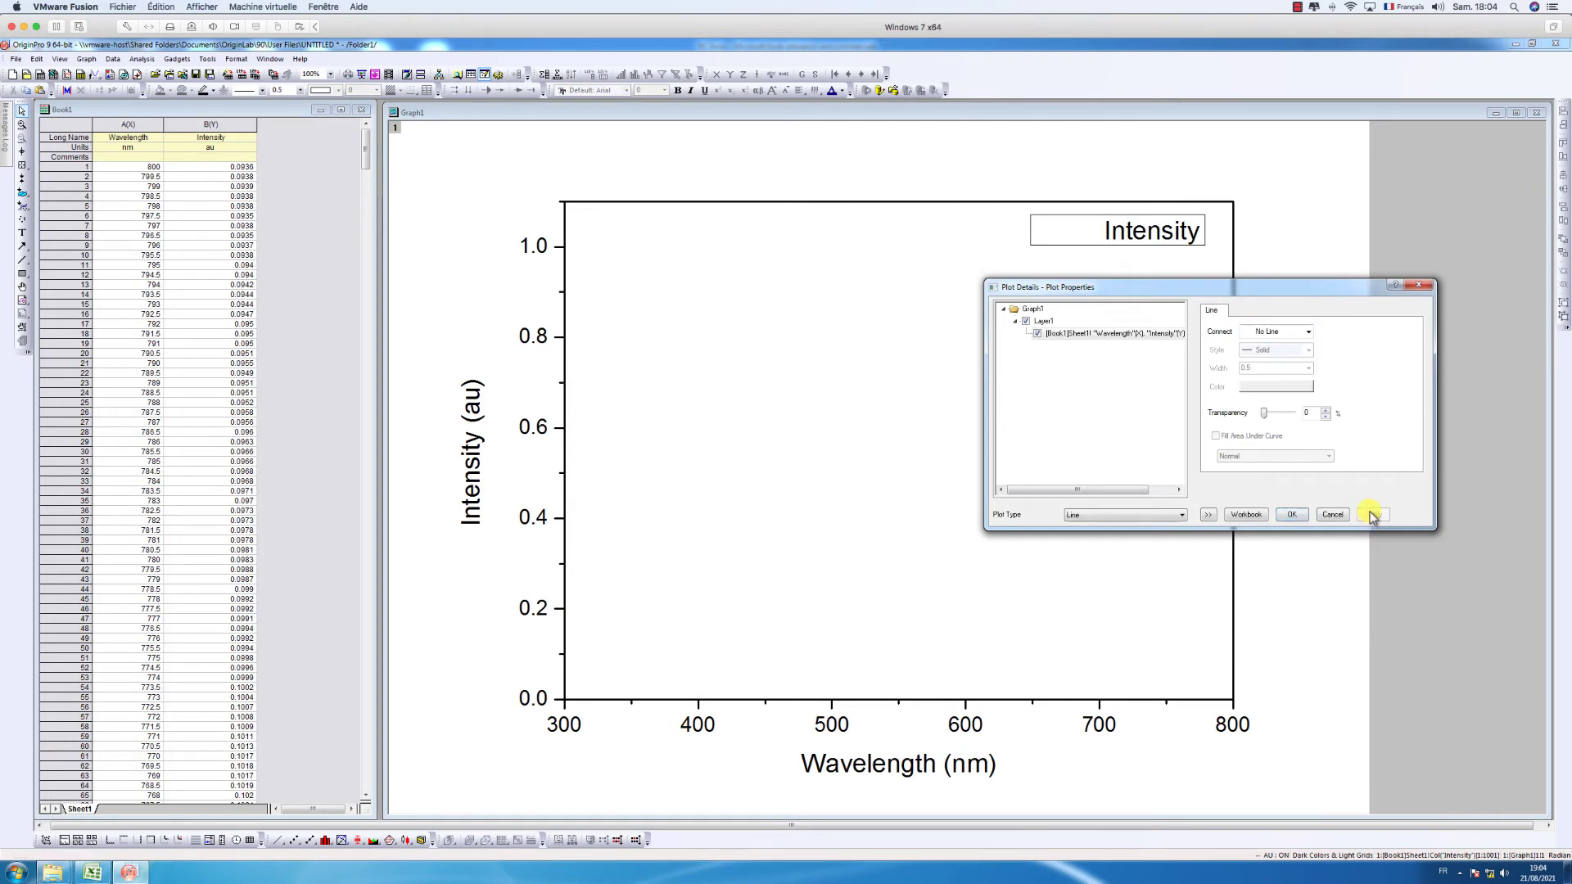
left_click(1281, 332)
left_click(1286, 352)
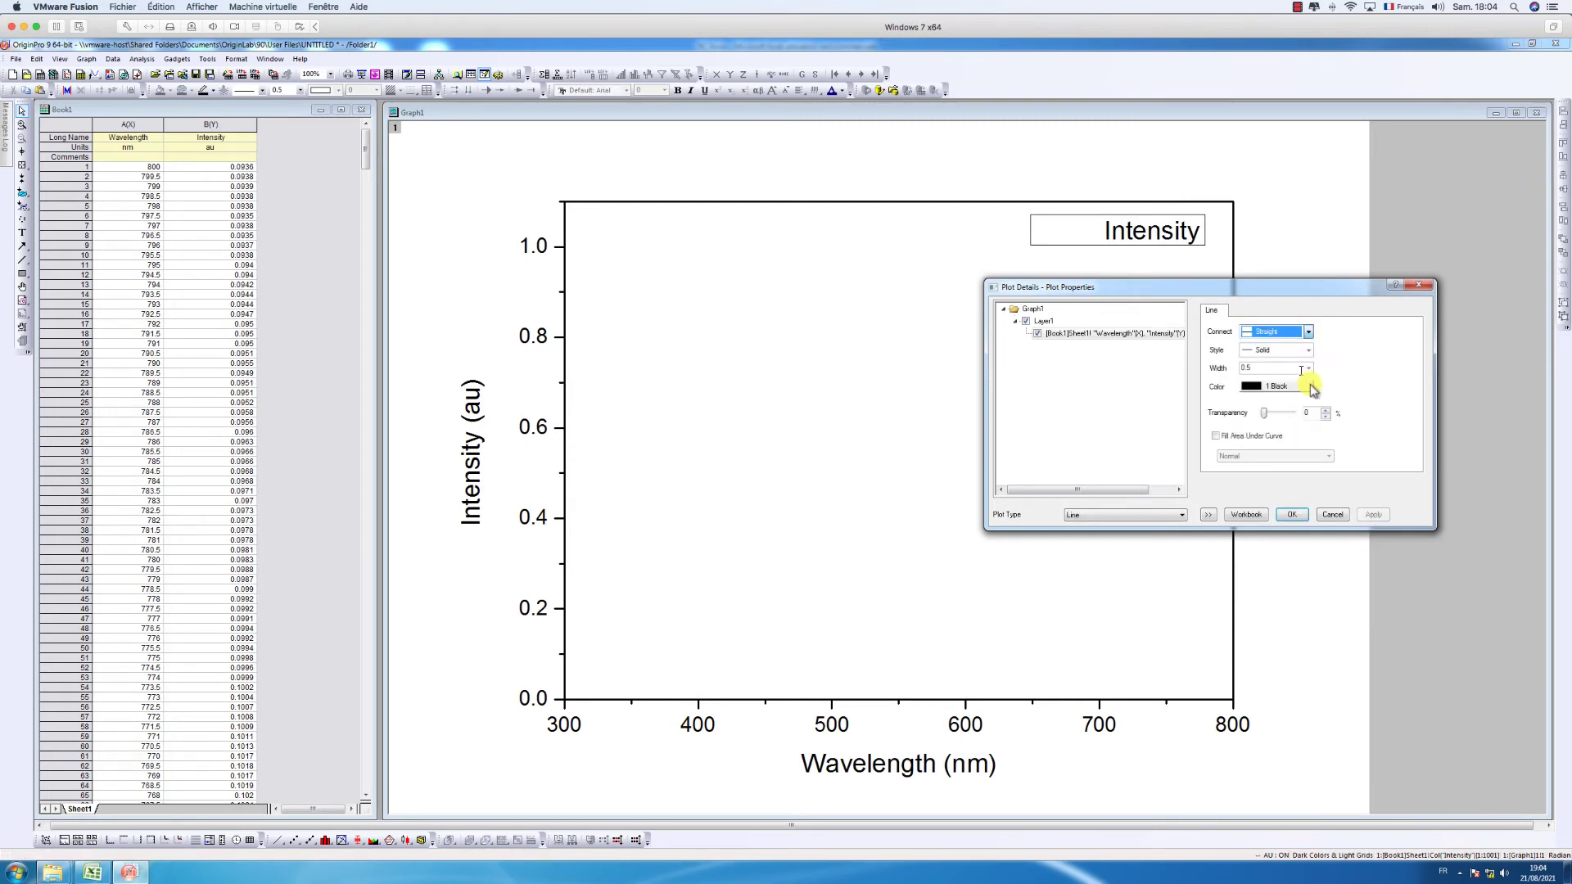
left_click(1376, 514)
- Preview a dashed line style and set the curve's line width to 2
left_click(1288, 349)
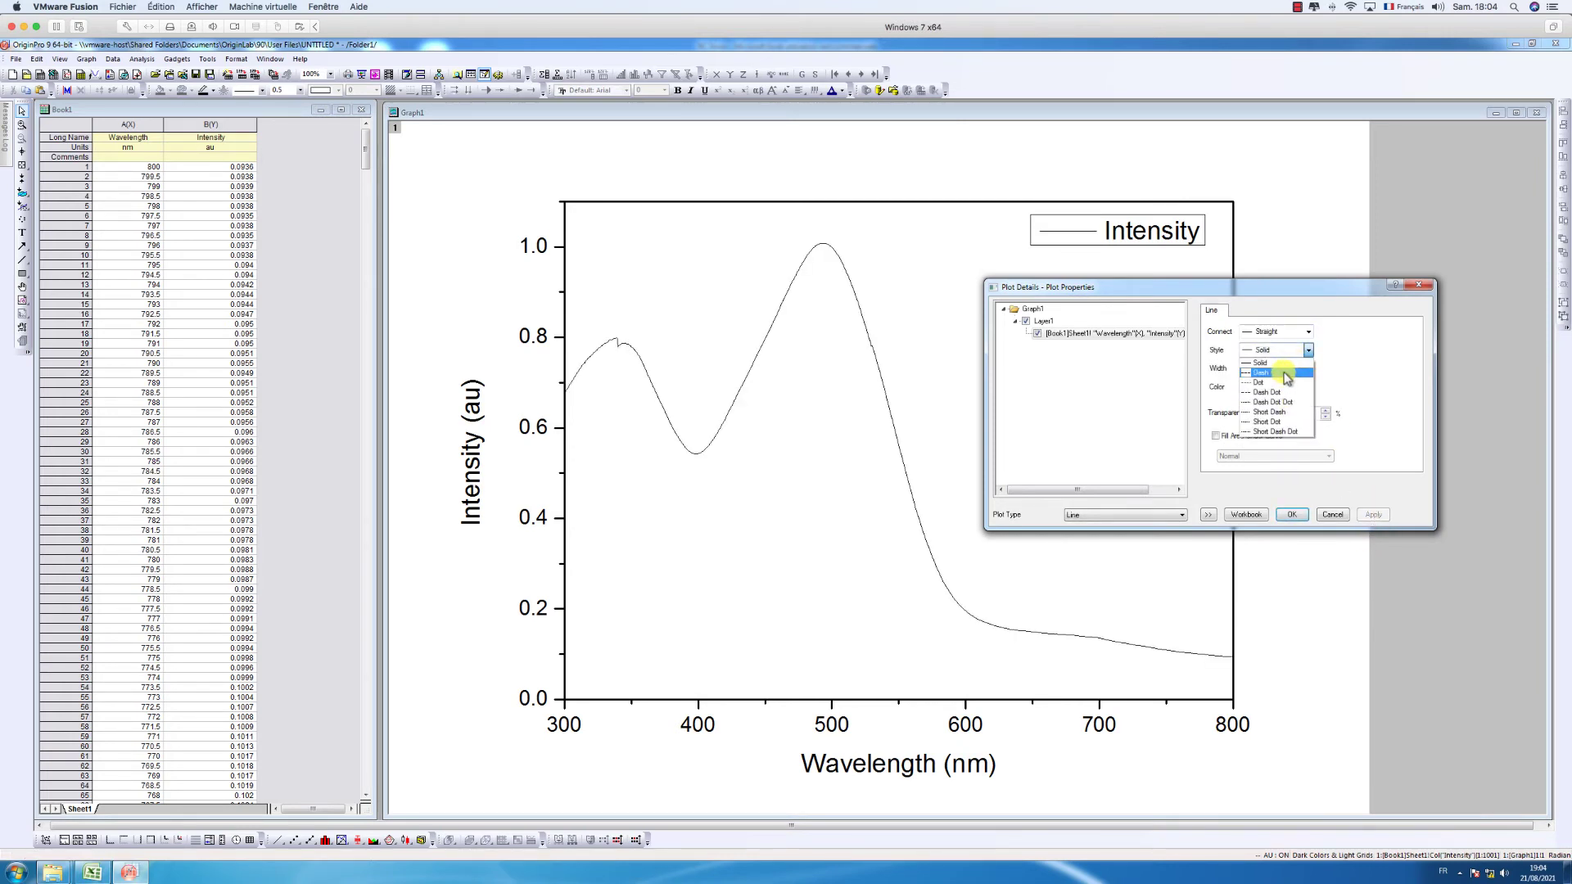
left_click(1281, 365)
left_click(1373, 514)
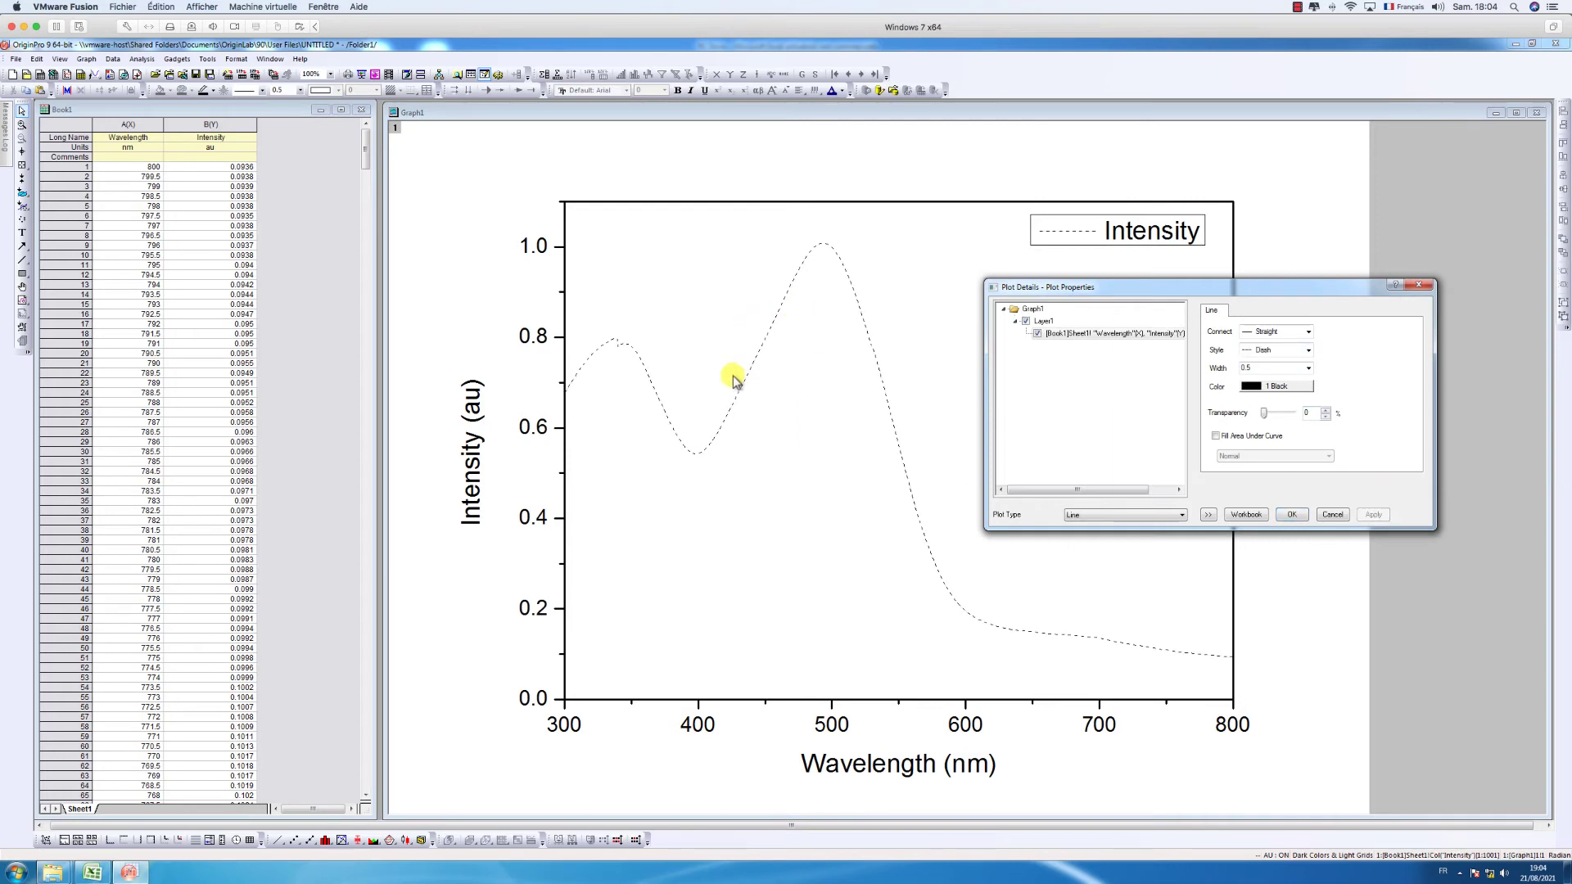
left_click(1310, 368)
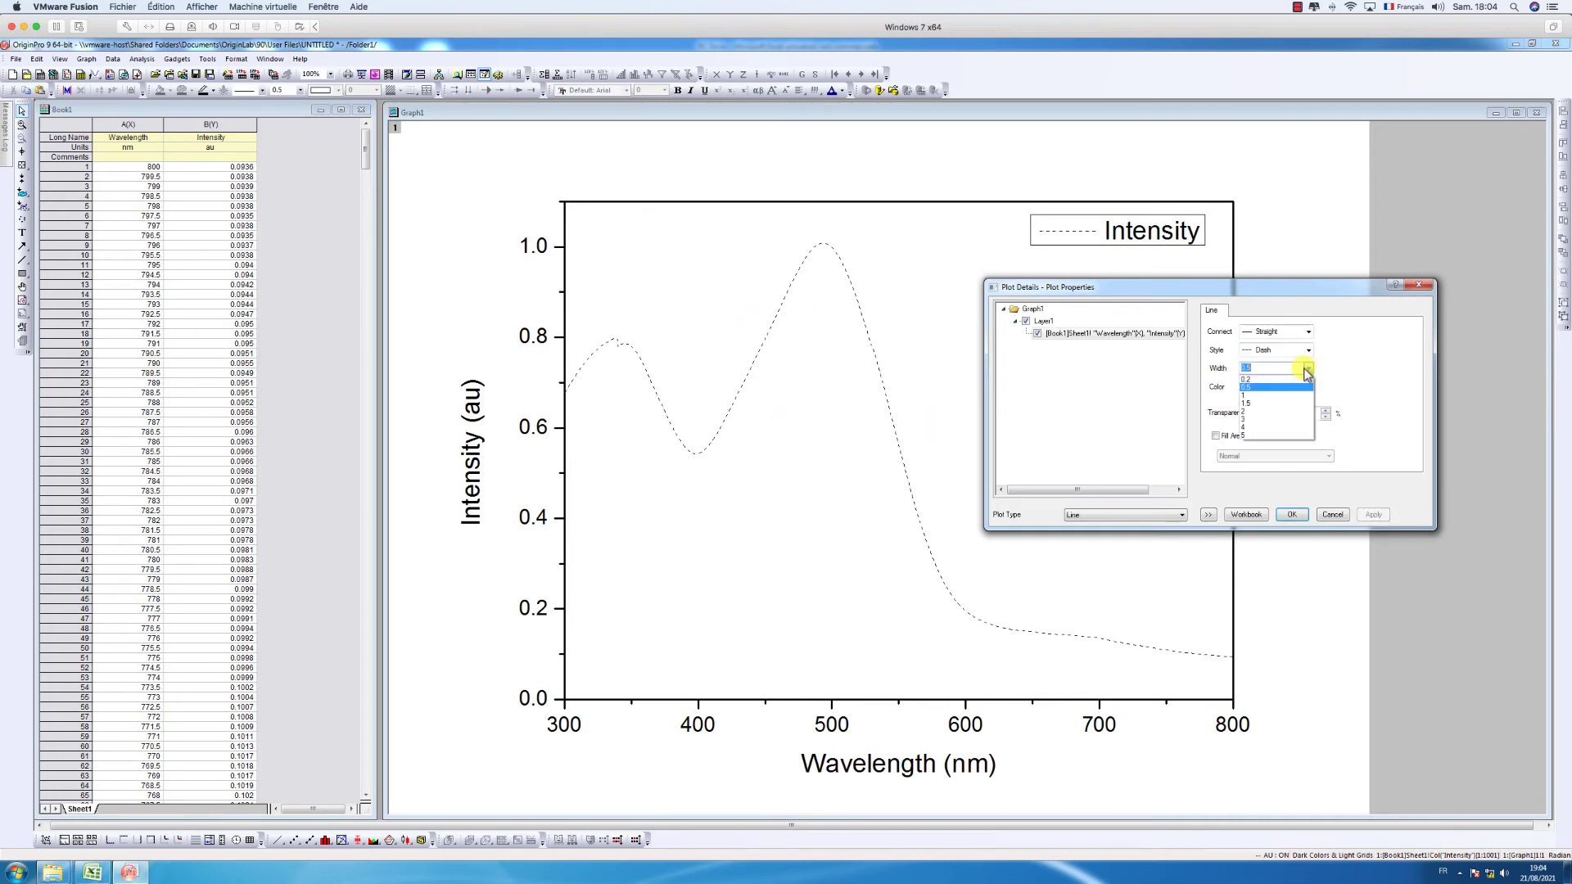
left_click(1272, 414)
left_click(1375, 516)
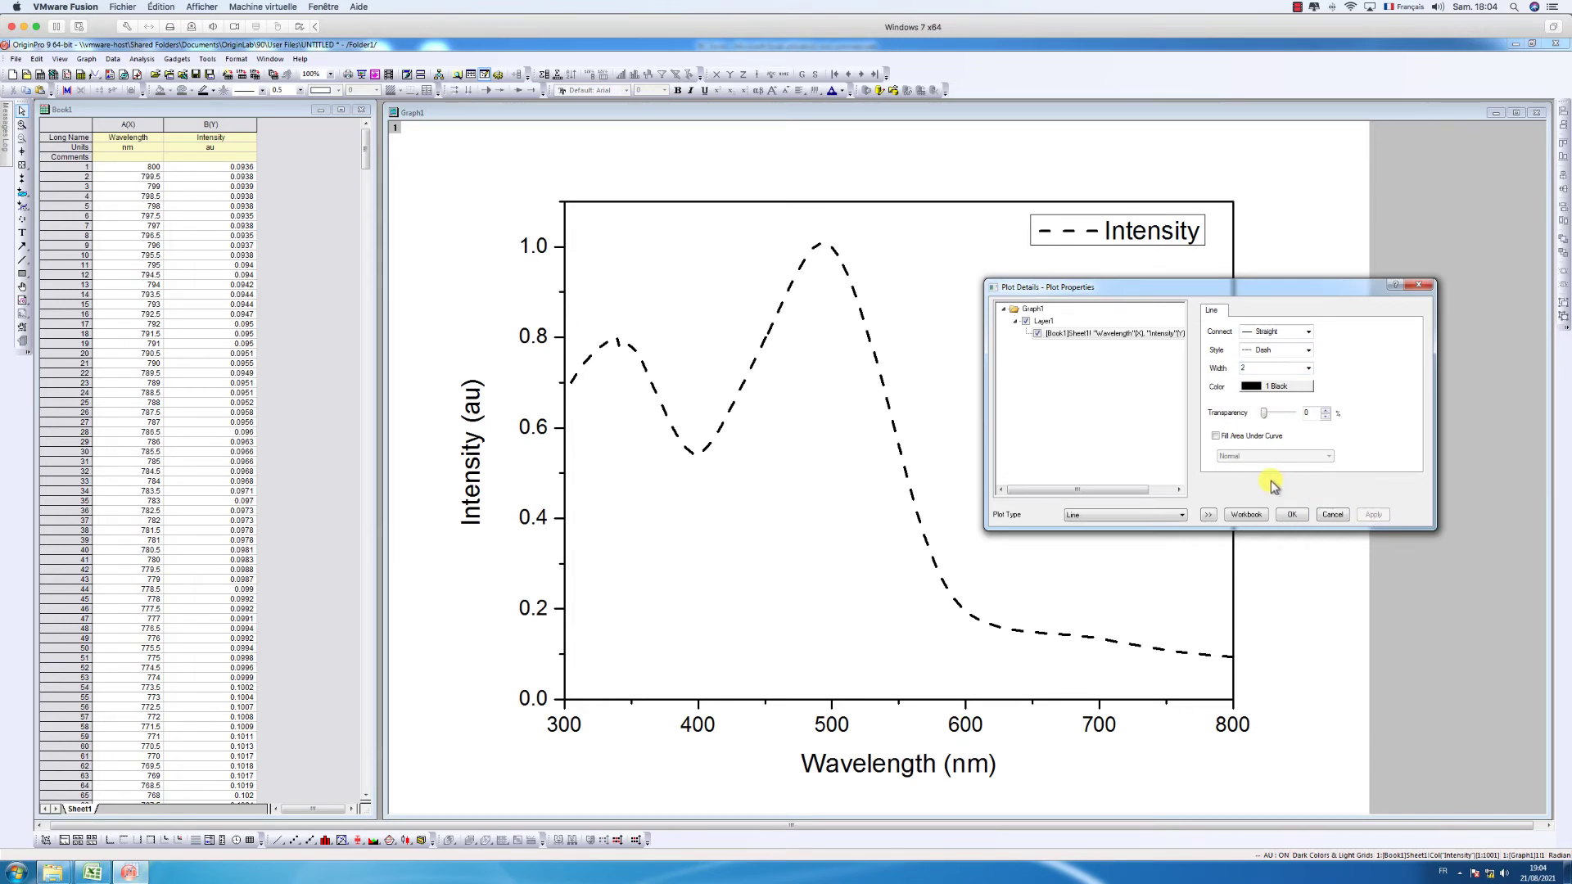
- Try red for the curve colour, then apply Blue instead
left_click(1297, 387)
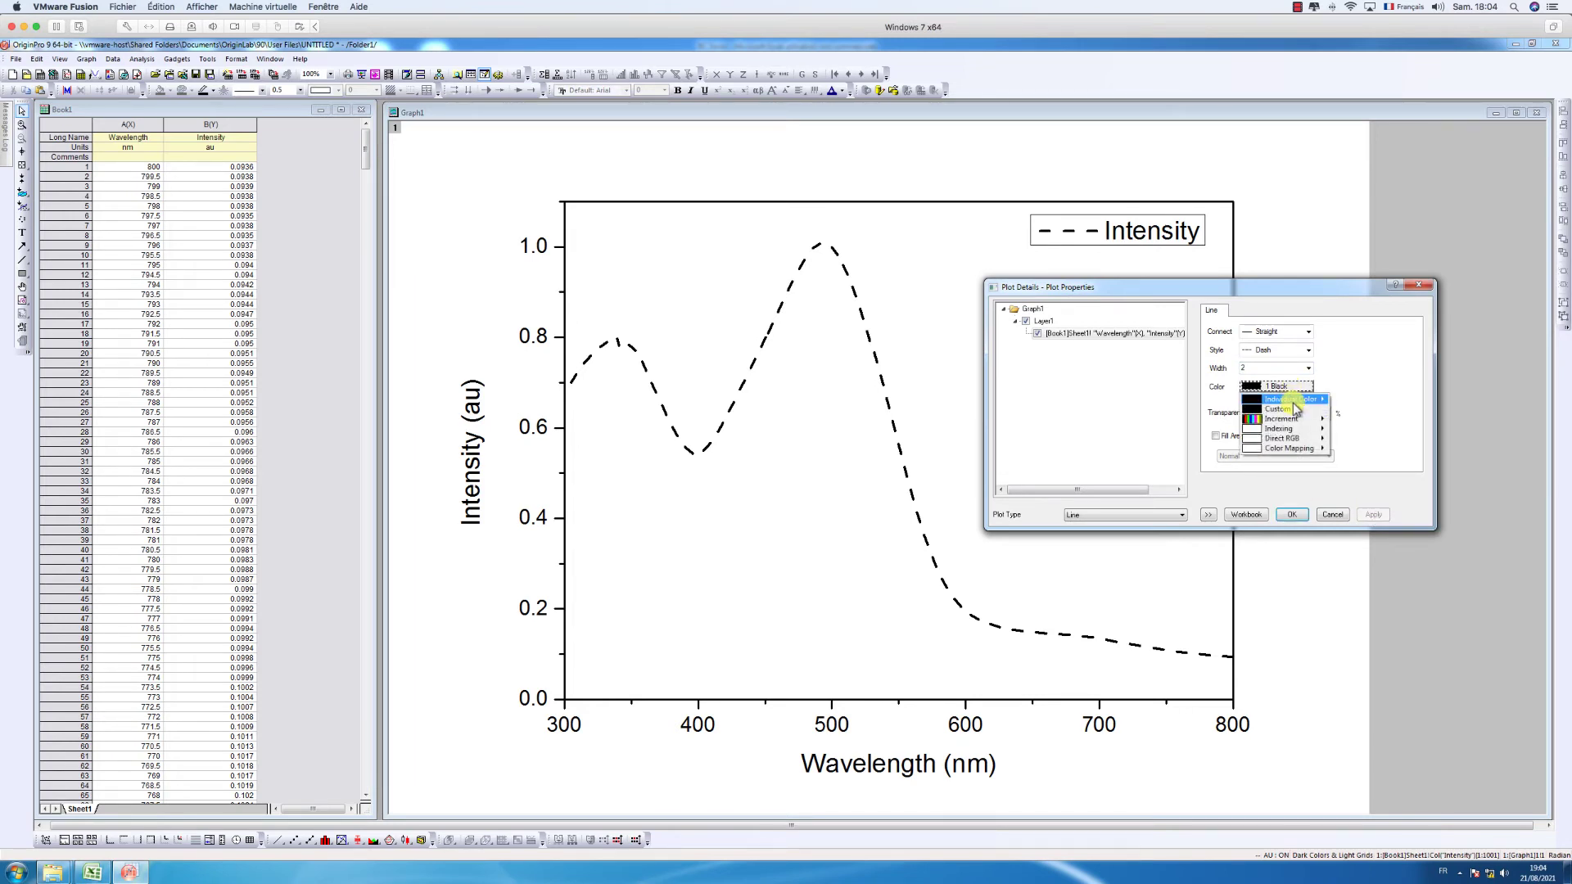
mouse_move(1299, 402)
left_click(1347, 409)
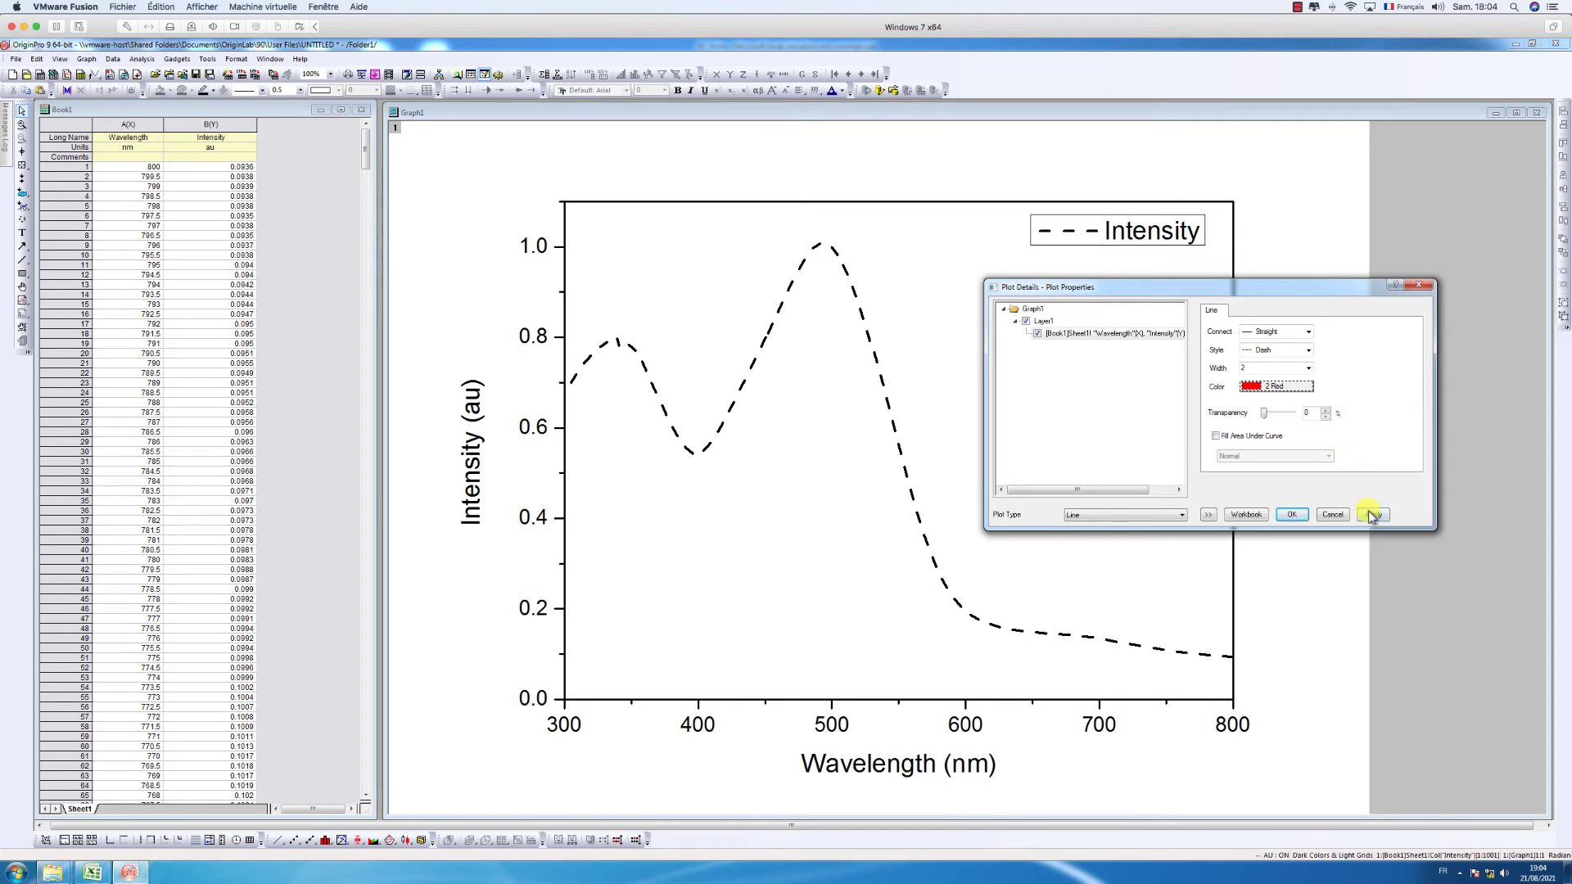
left_click(1372, 516)
left_click(1287, 386)
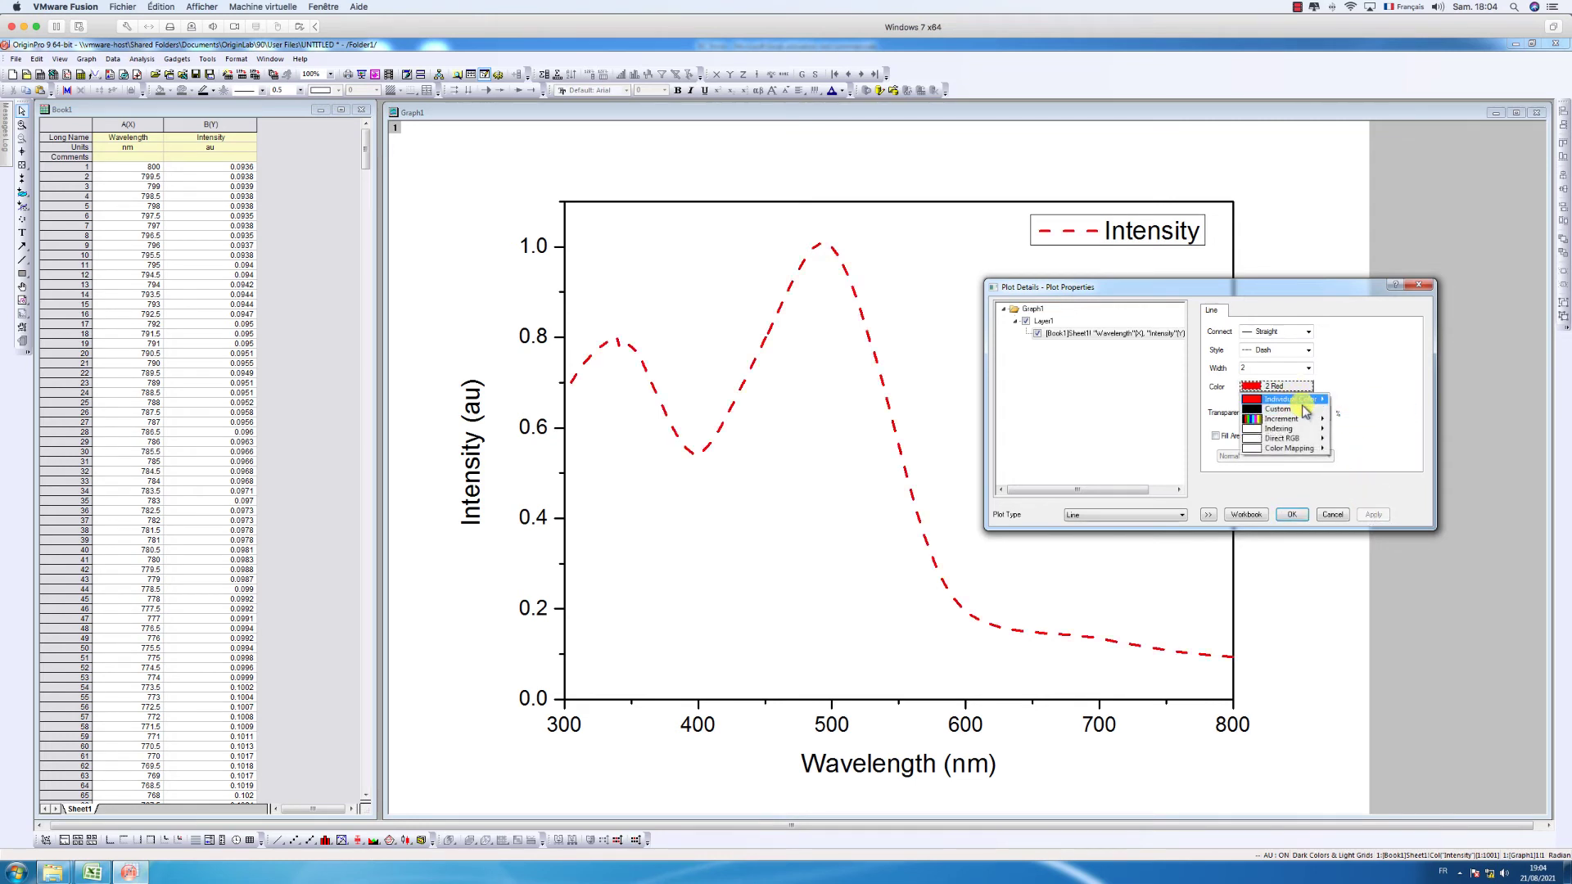
mouse_move(1306, 412)
left_click(1351, 428)
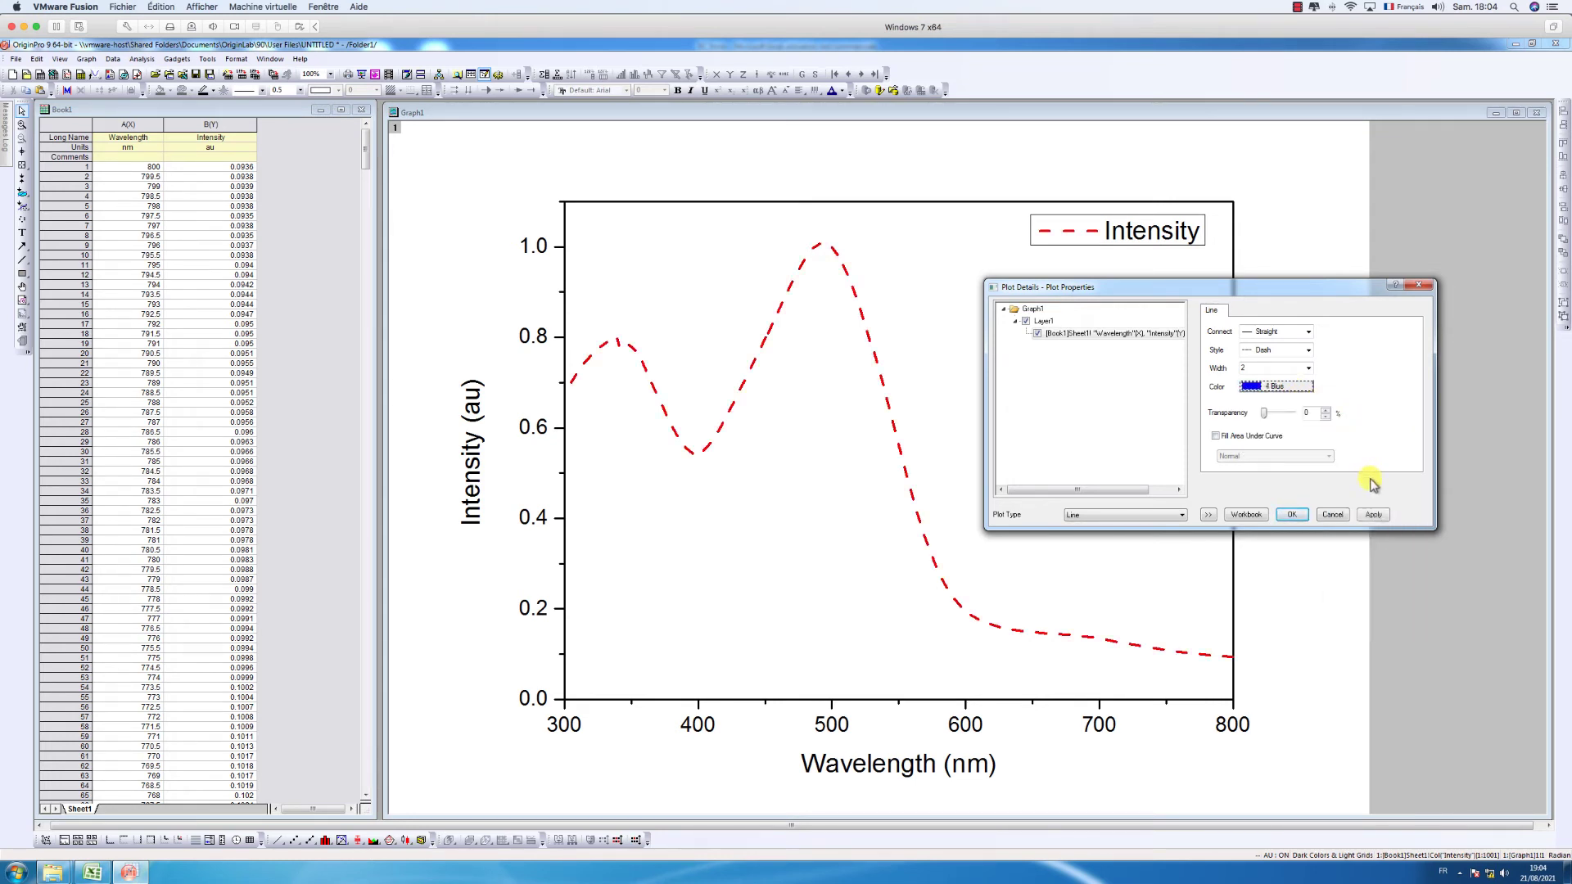
left_click(1373, 515)
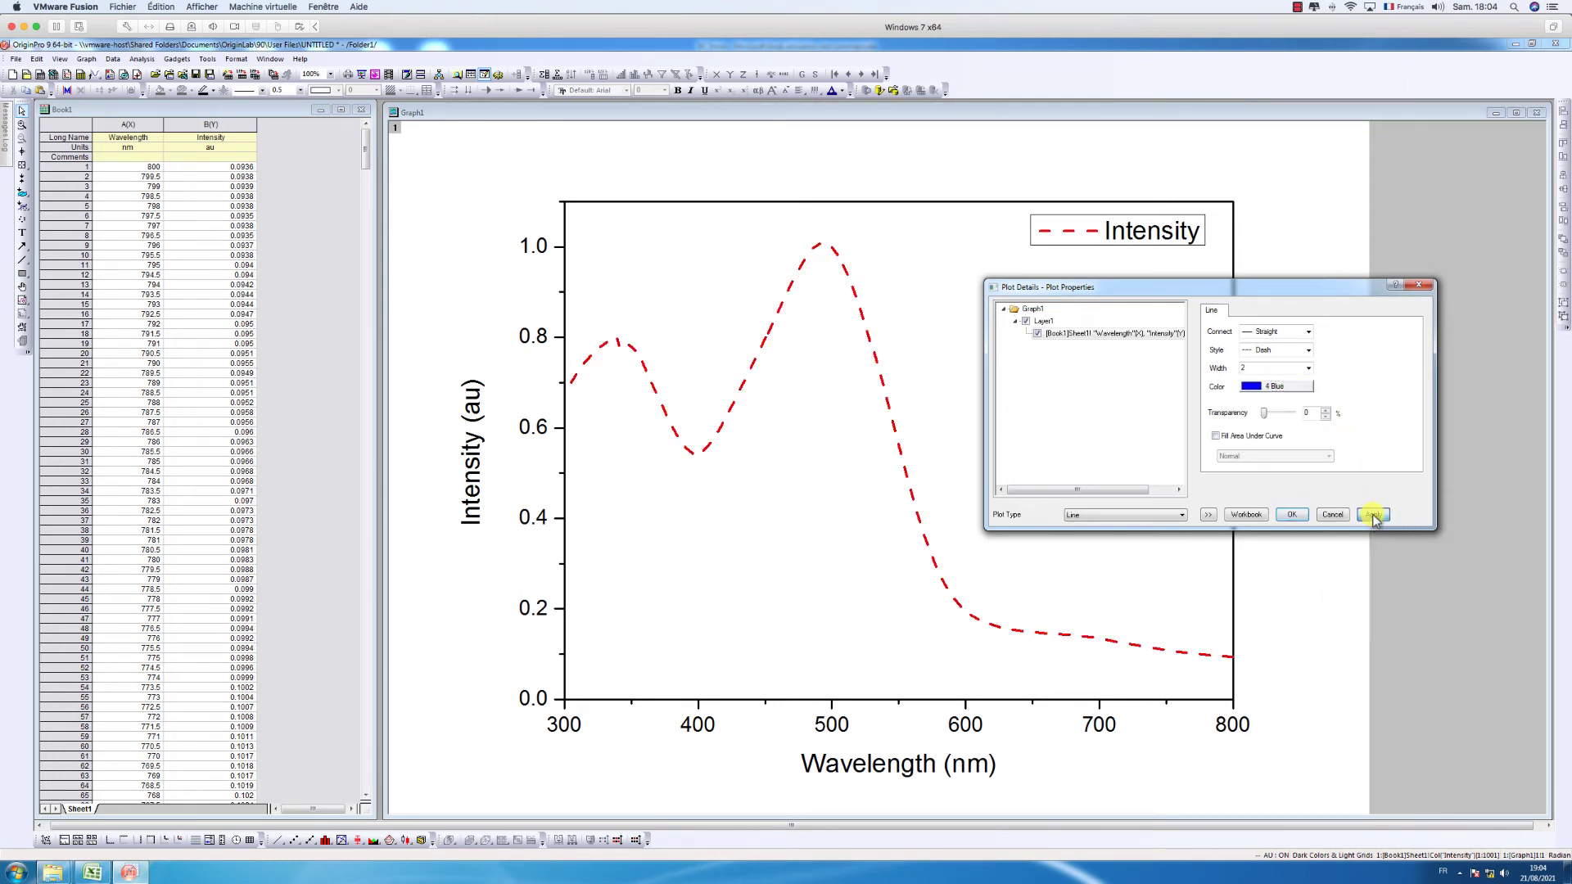
- Switch the curve back to a solid line style, apply, and close with OK
left_click(1302, 350)
left_click(1282, 362)
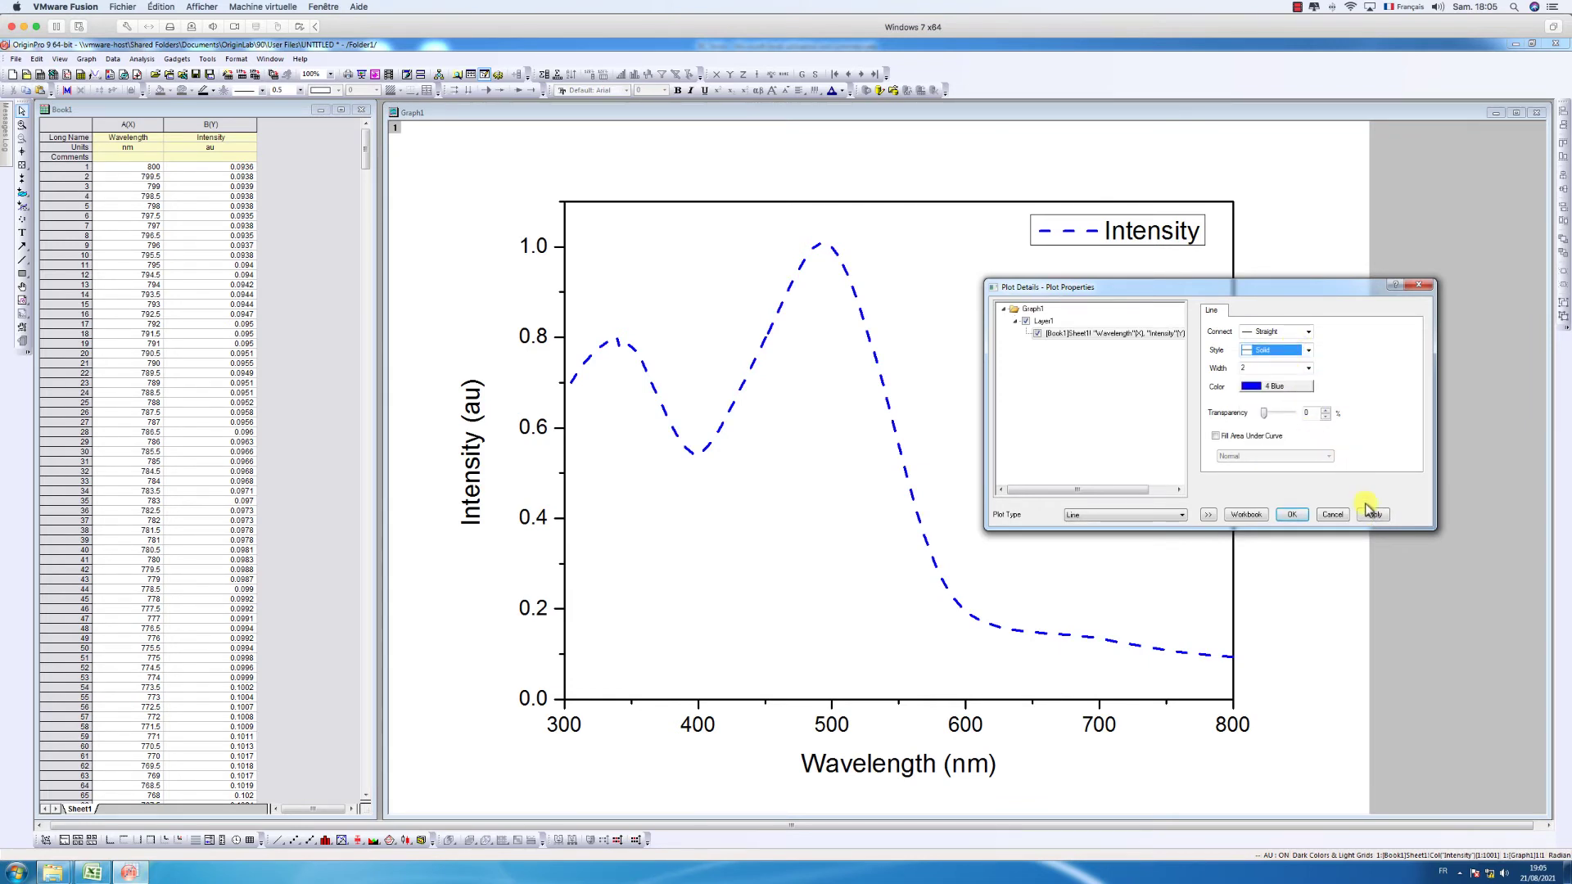
left_click(1372, 513)
left_click(1293, 514)
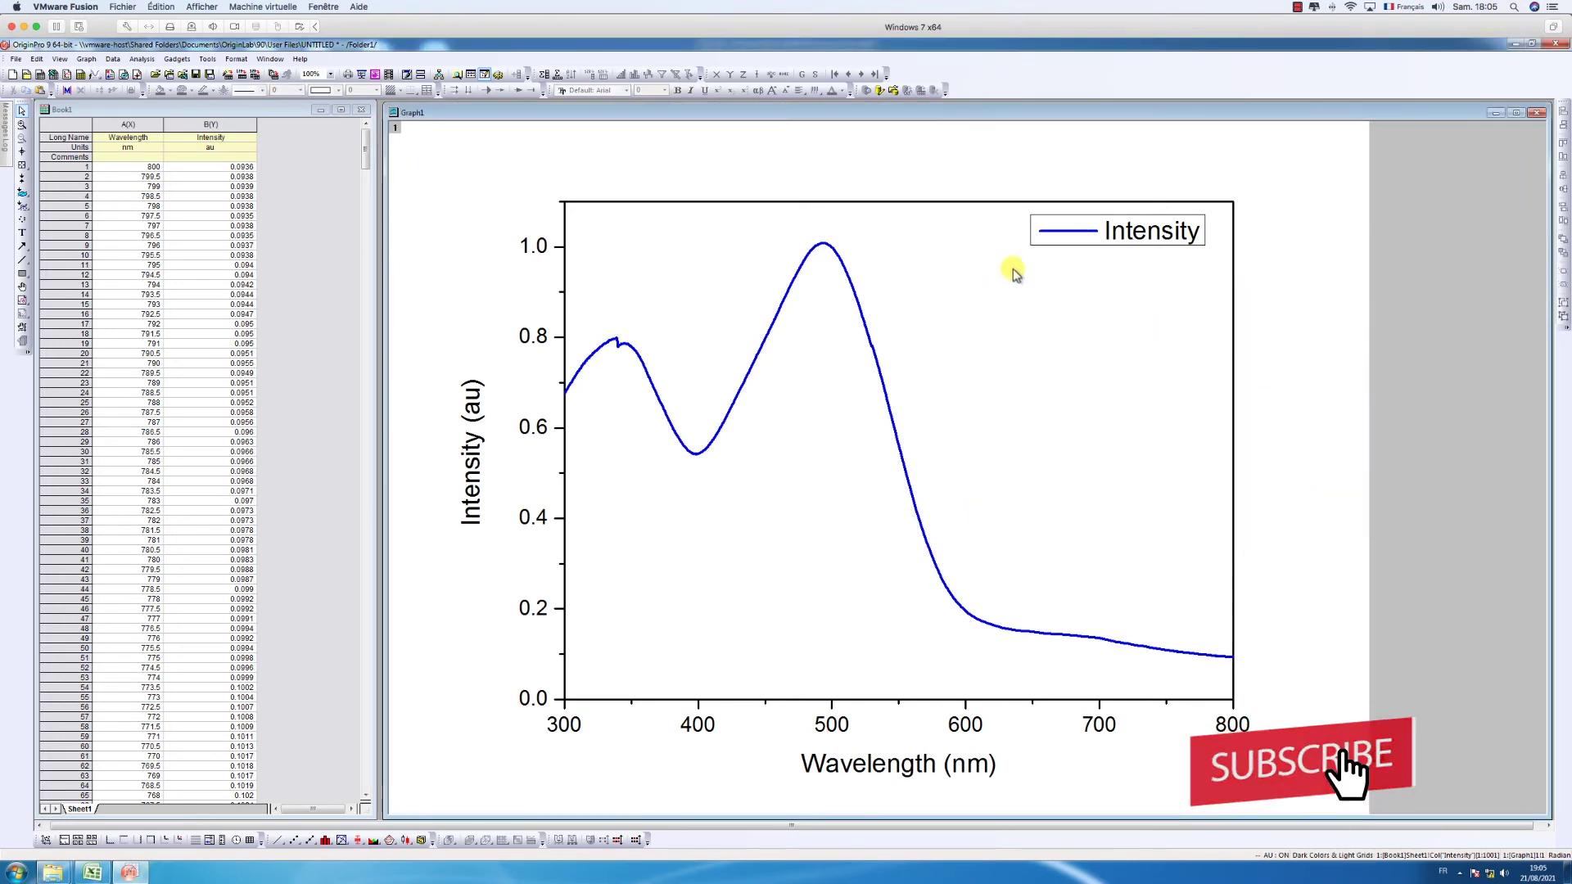
- Set the Wavelength (nm) and Intensity (au) axis titles to font size 26
left_click(823, 763)
left_click(663, 89)
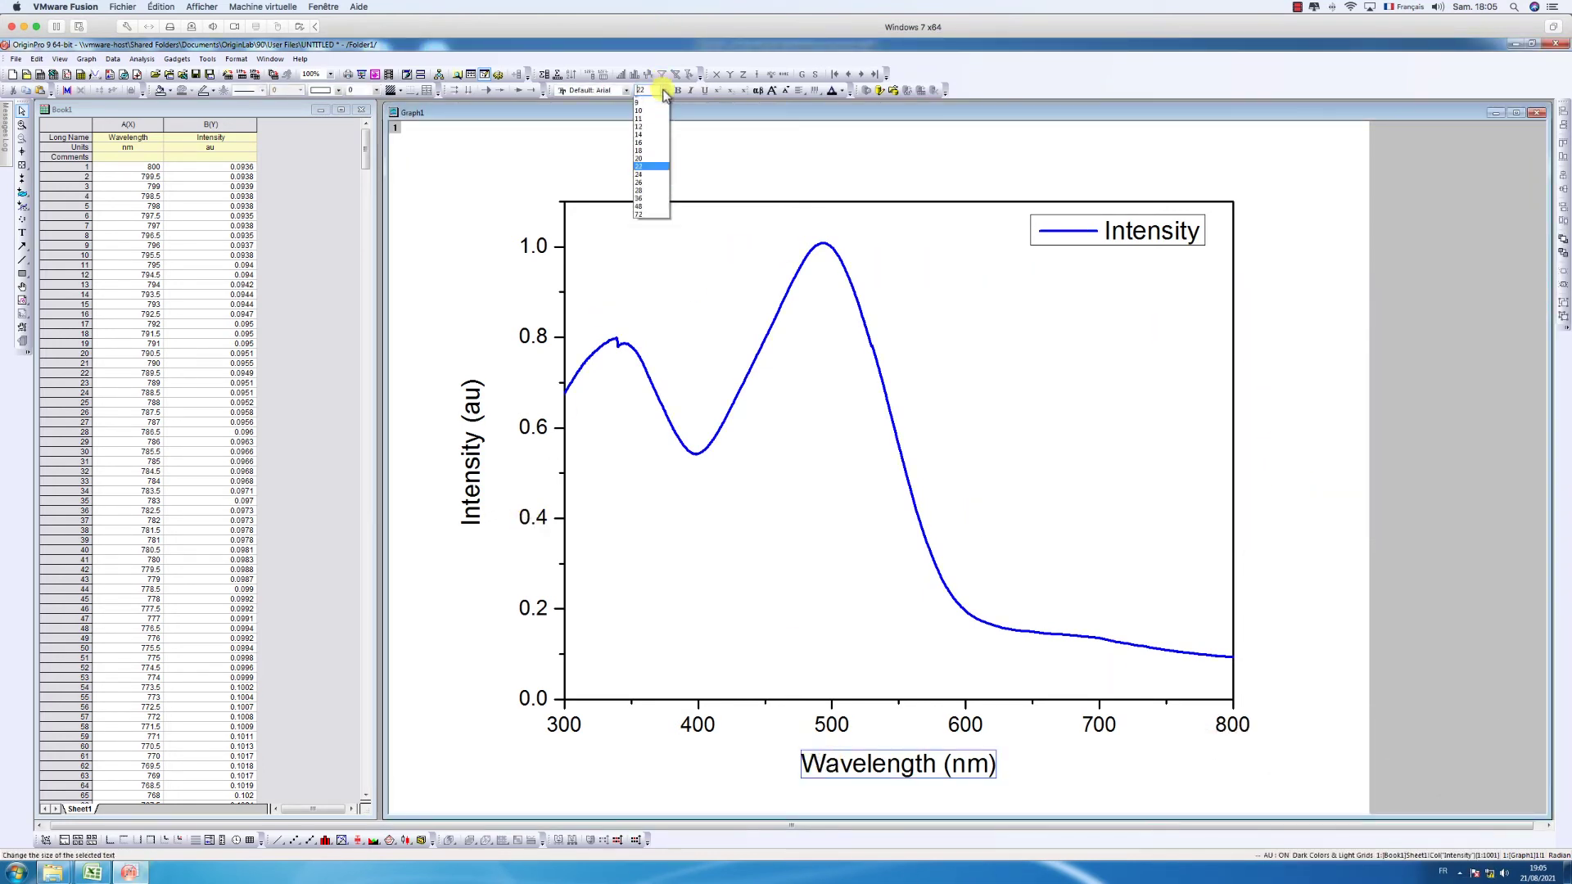
left_click(653, 196)
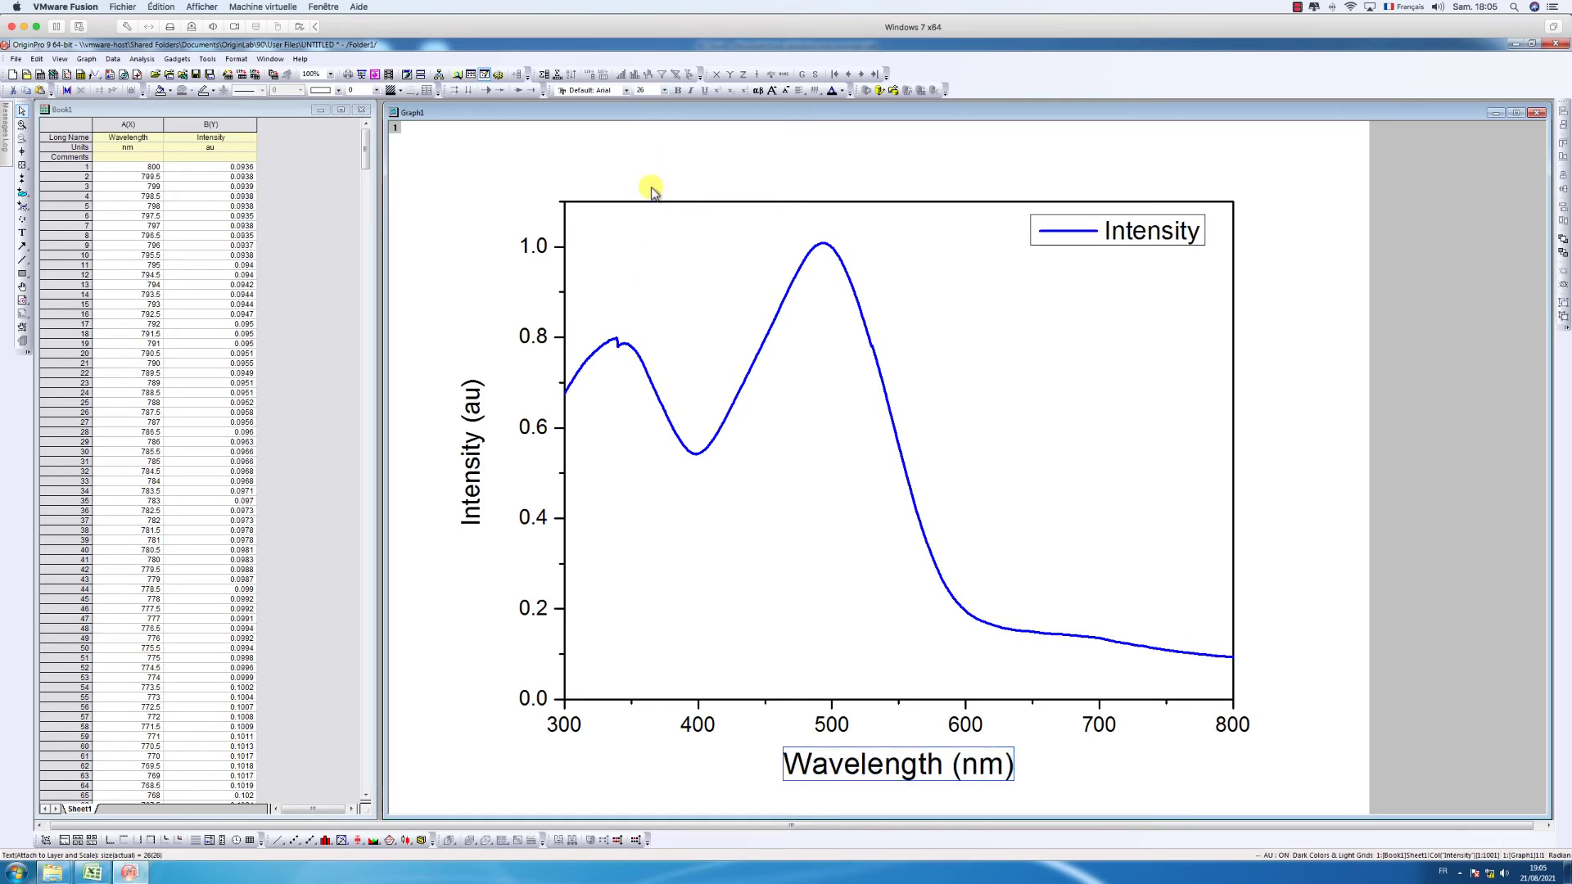
left_click(479, 435)
left_click(665, 91)
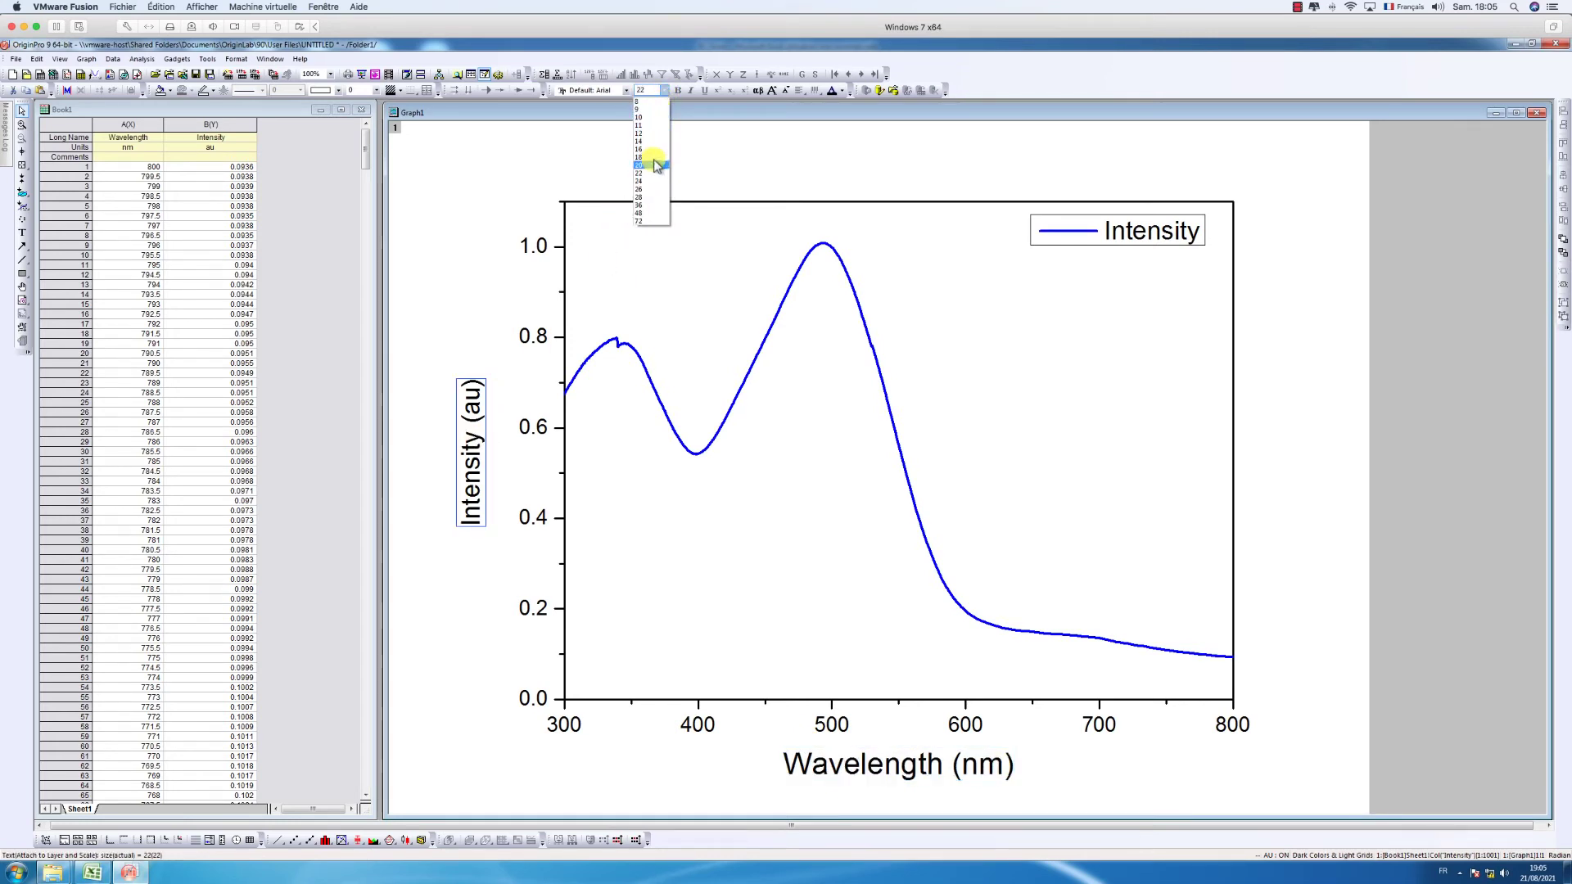
left_click(646, 184)
- Enlarge the Y and X axis tick labels to font size 24
left_click(538, 343)
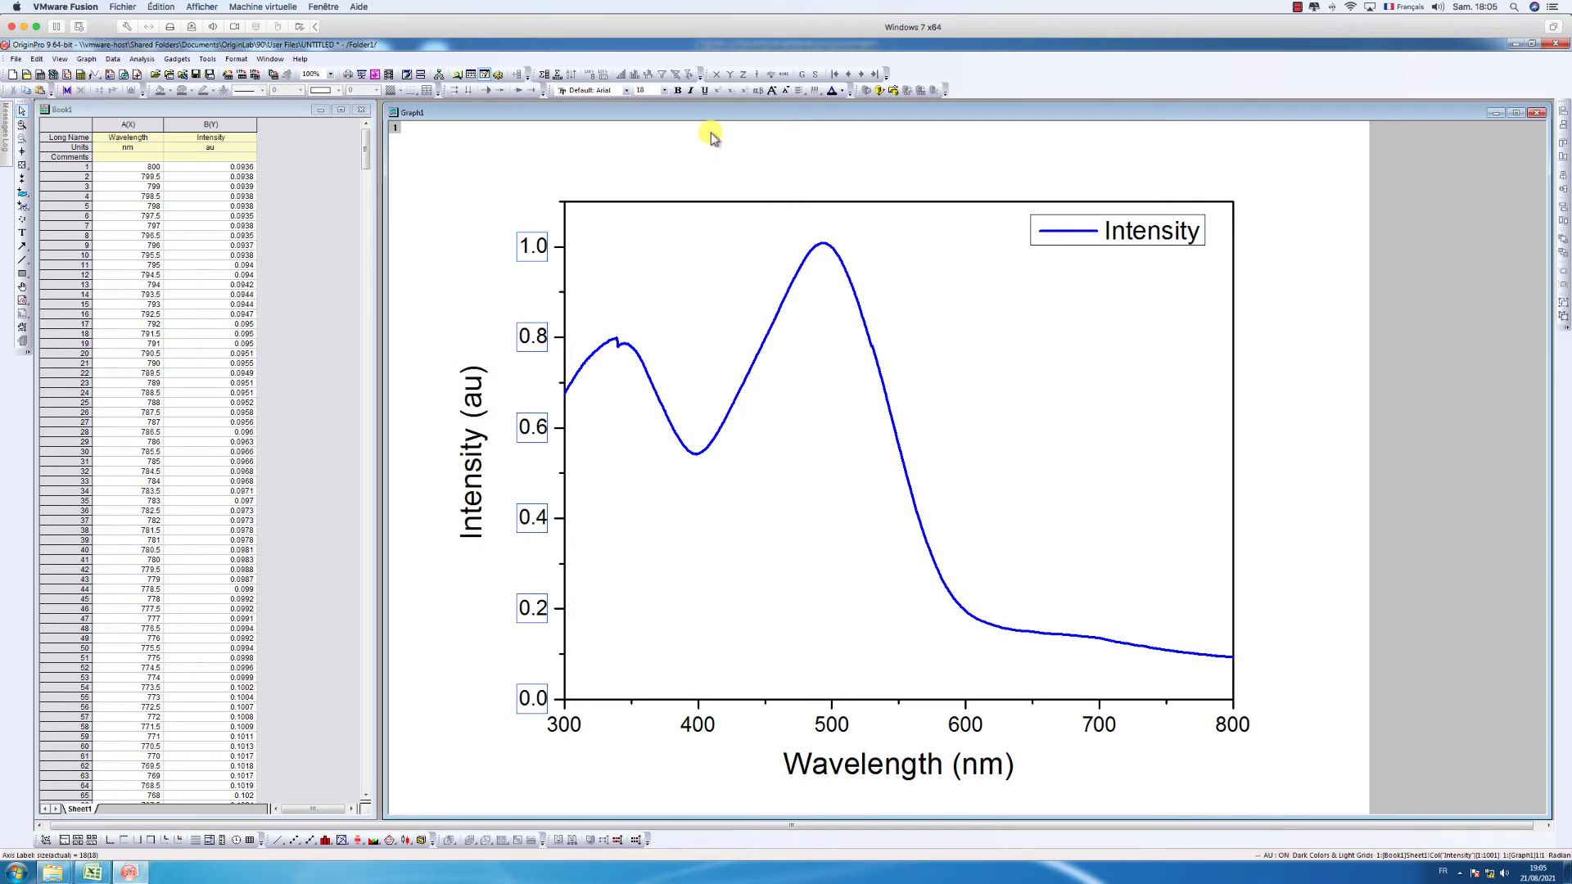
left_click(664, 90)
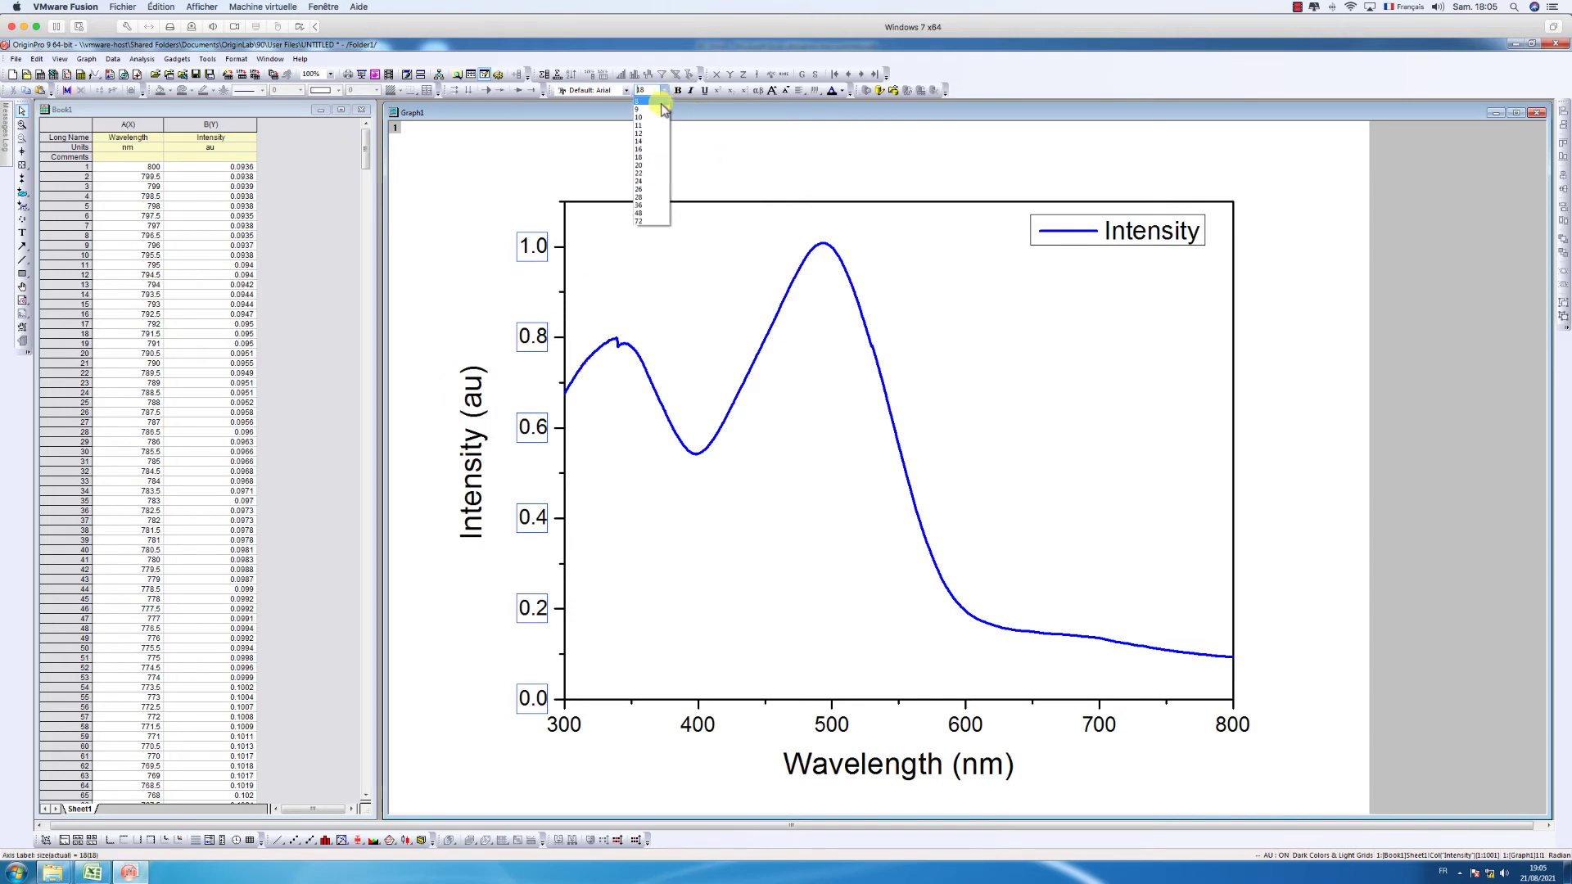
left_click(653, 182)
left_click(832, 731)
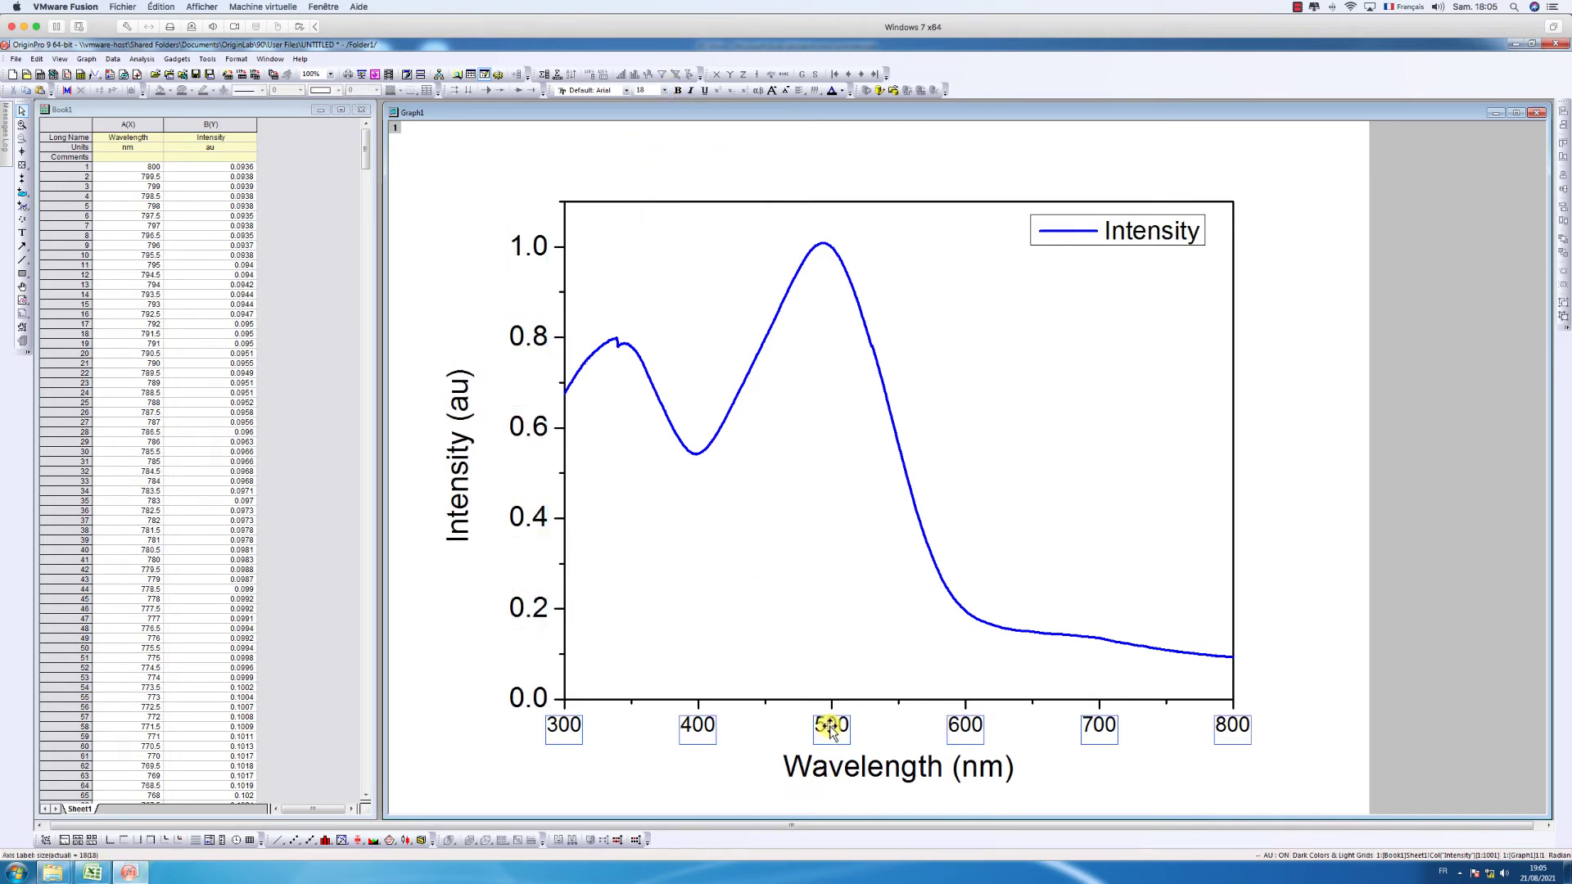
left_click(664, 91)
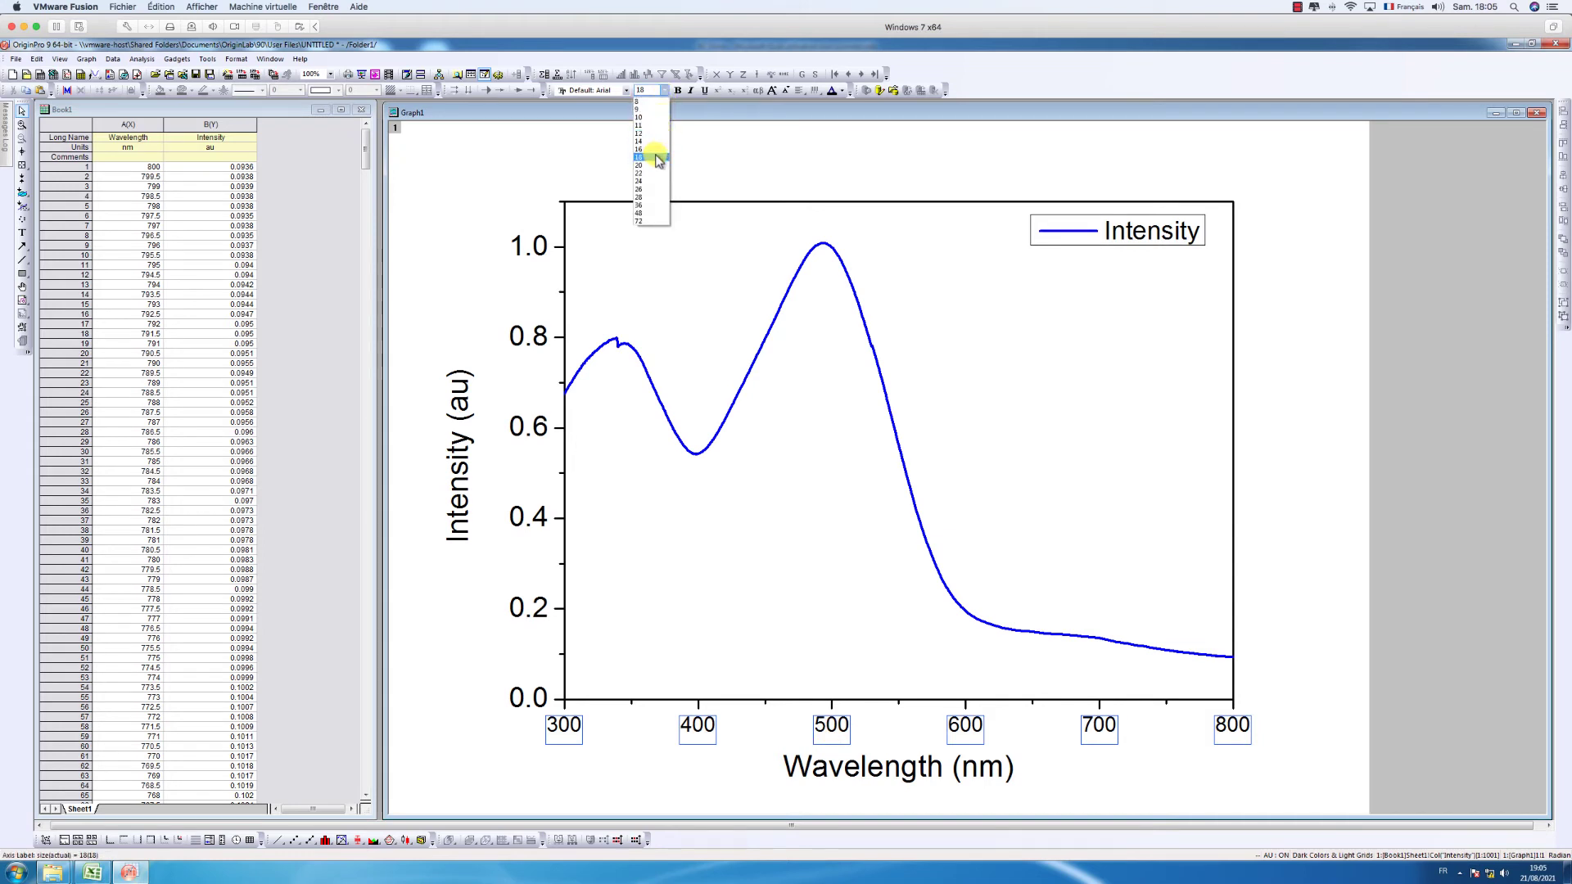
left_click(651, 181)
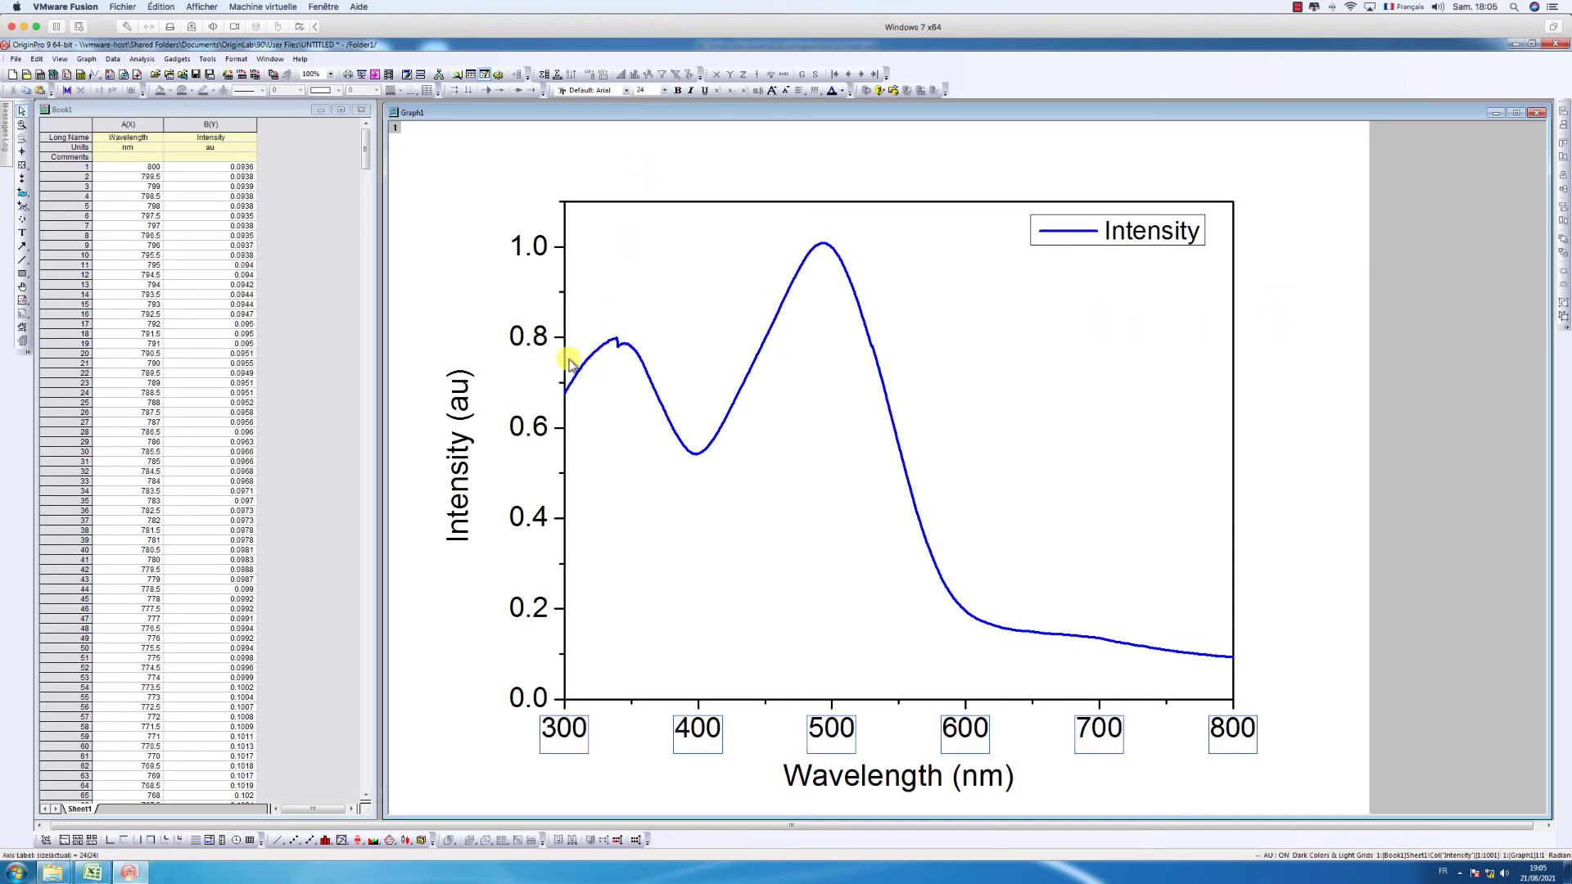
left_click(530, 342)
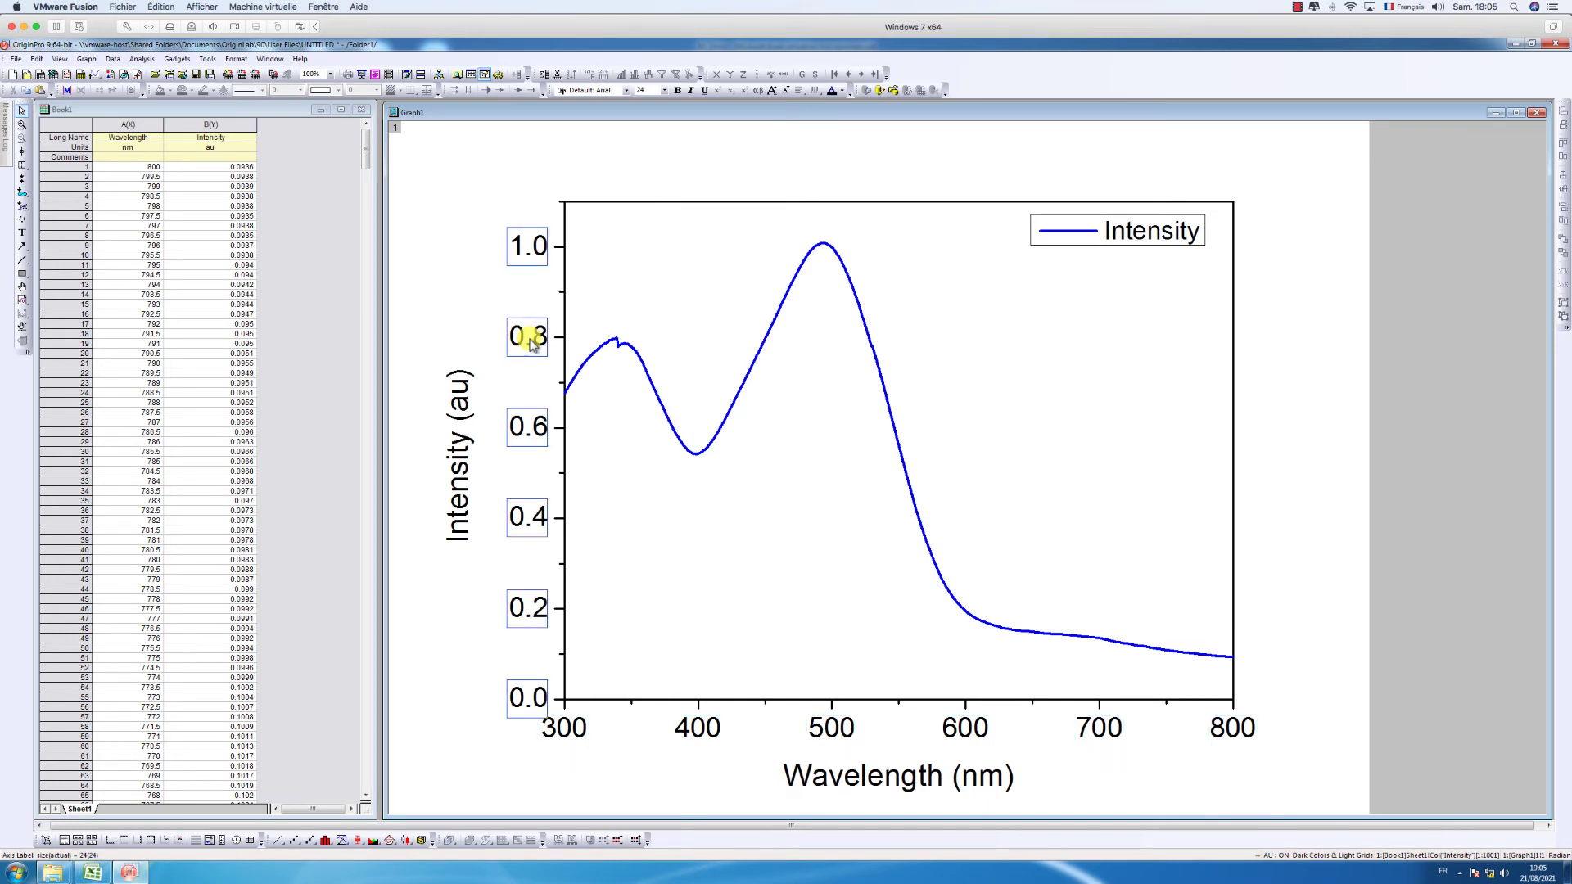
- In the Y axis Tick Labels settings, enable Show Major Labels for the Right axis and apply
double_click(531, 342)
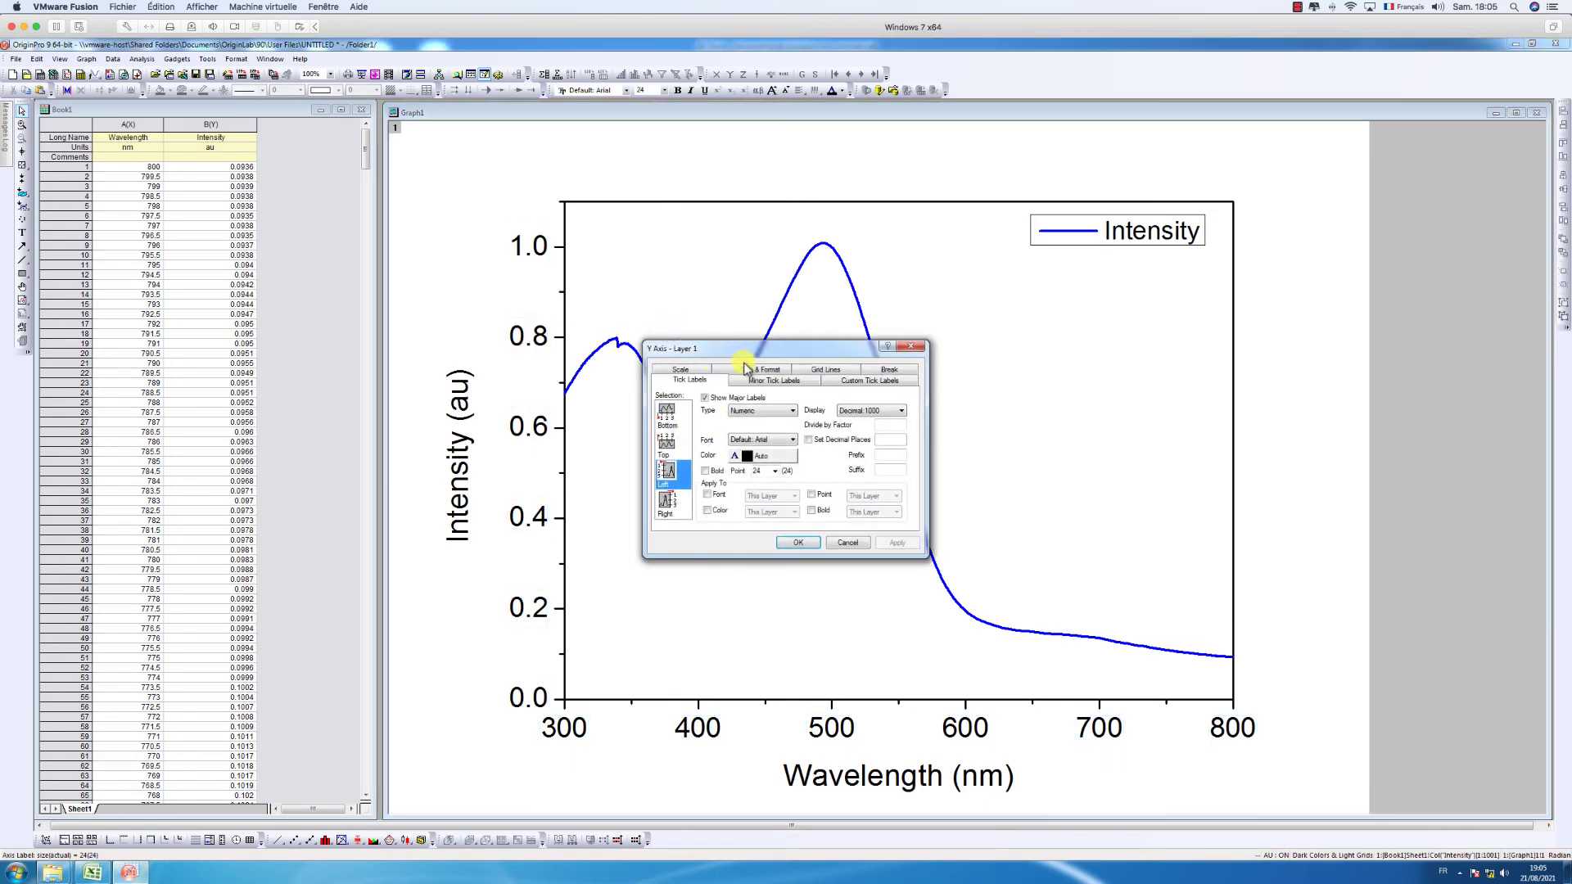
left_click_drag(761, 352, 1084, 339)
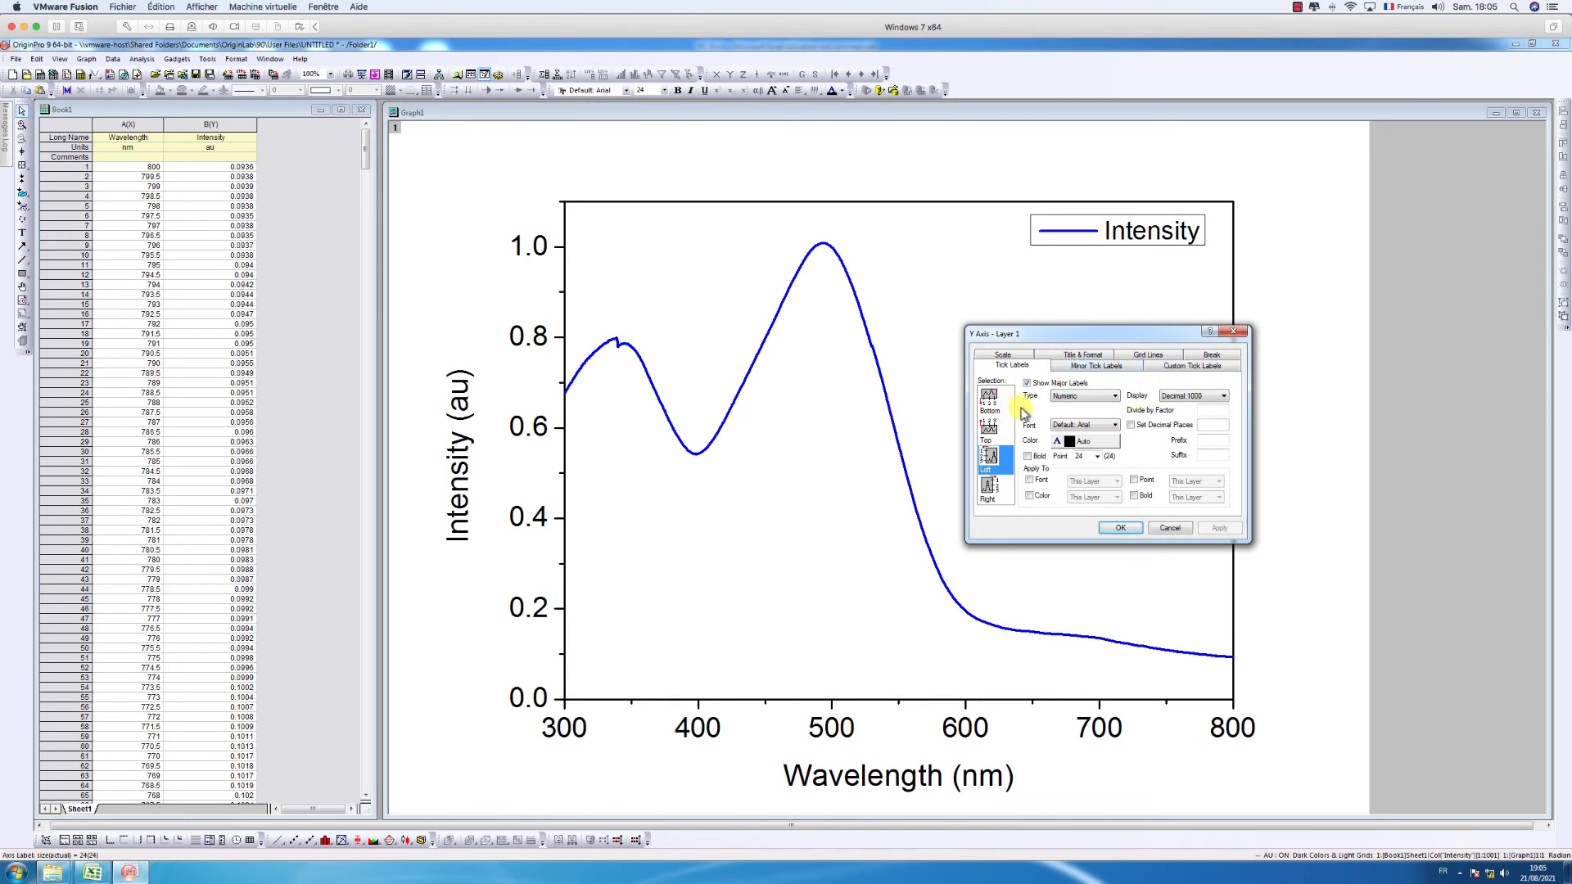
left_click(989, 489)
left_click(1058, 383)
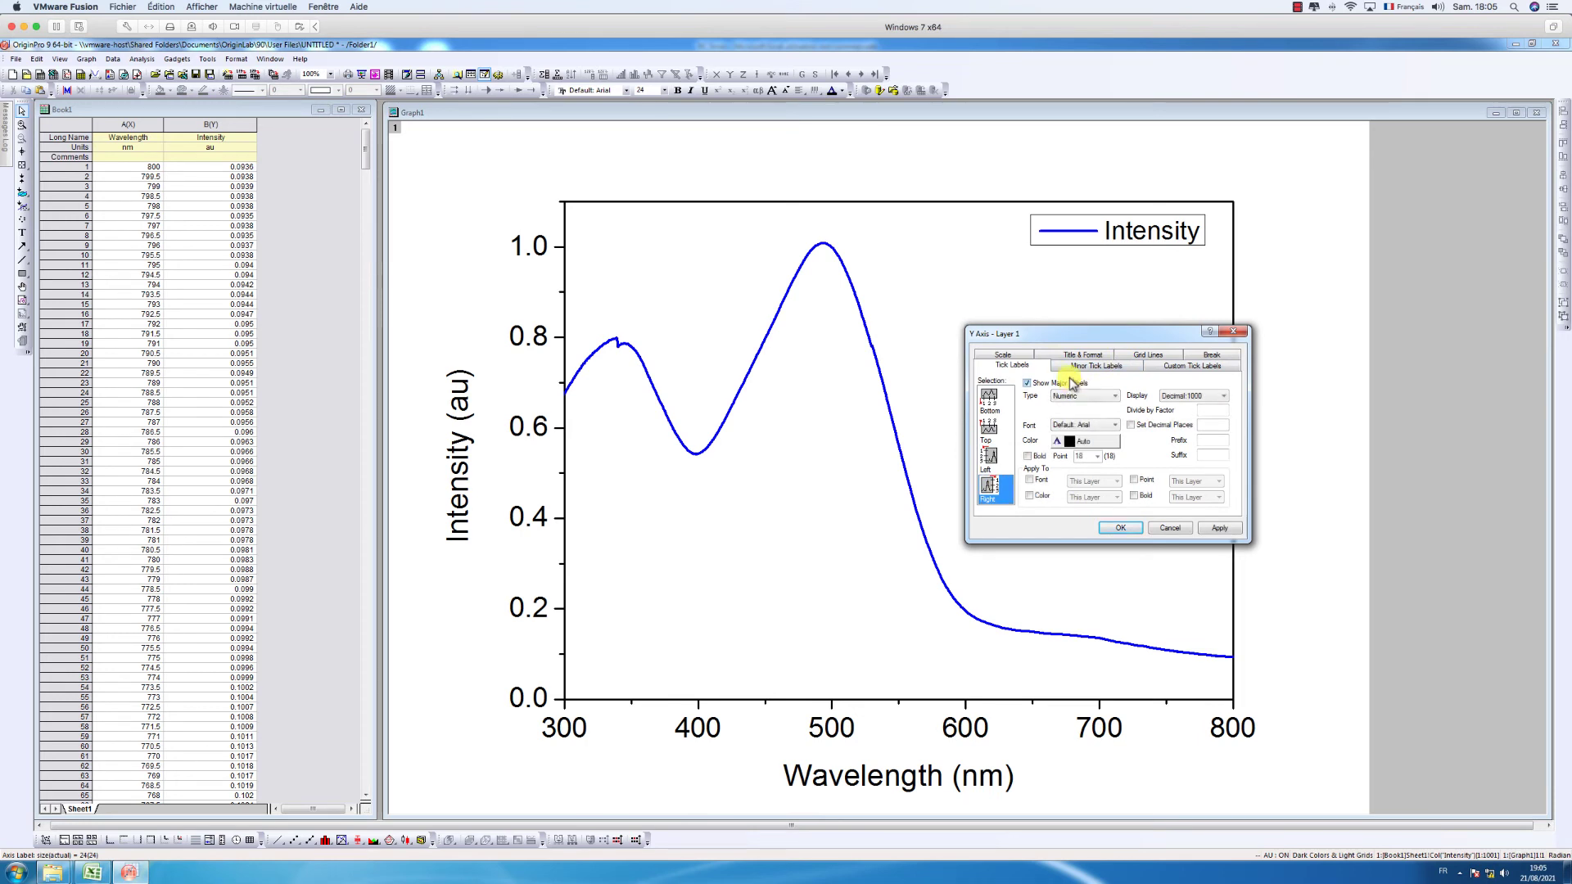
left_click_drag(1187, 333, 1139, 291)
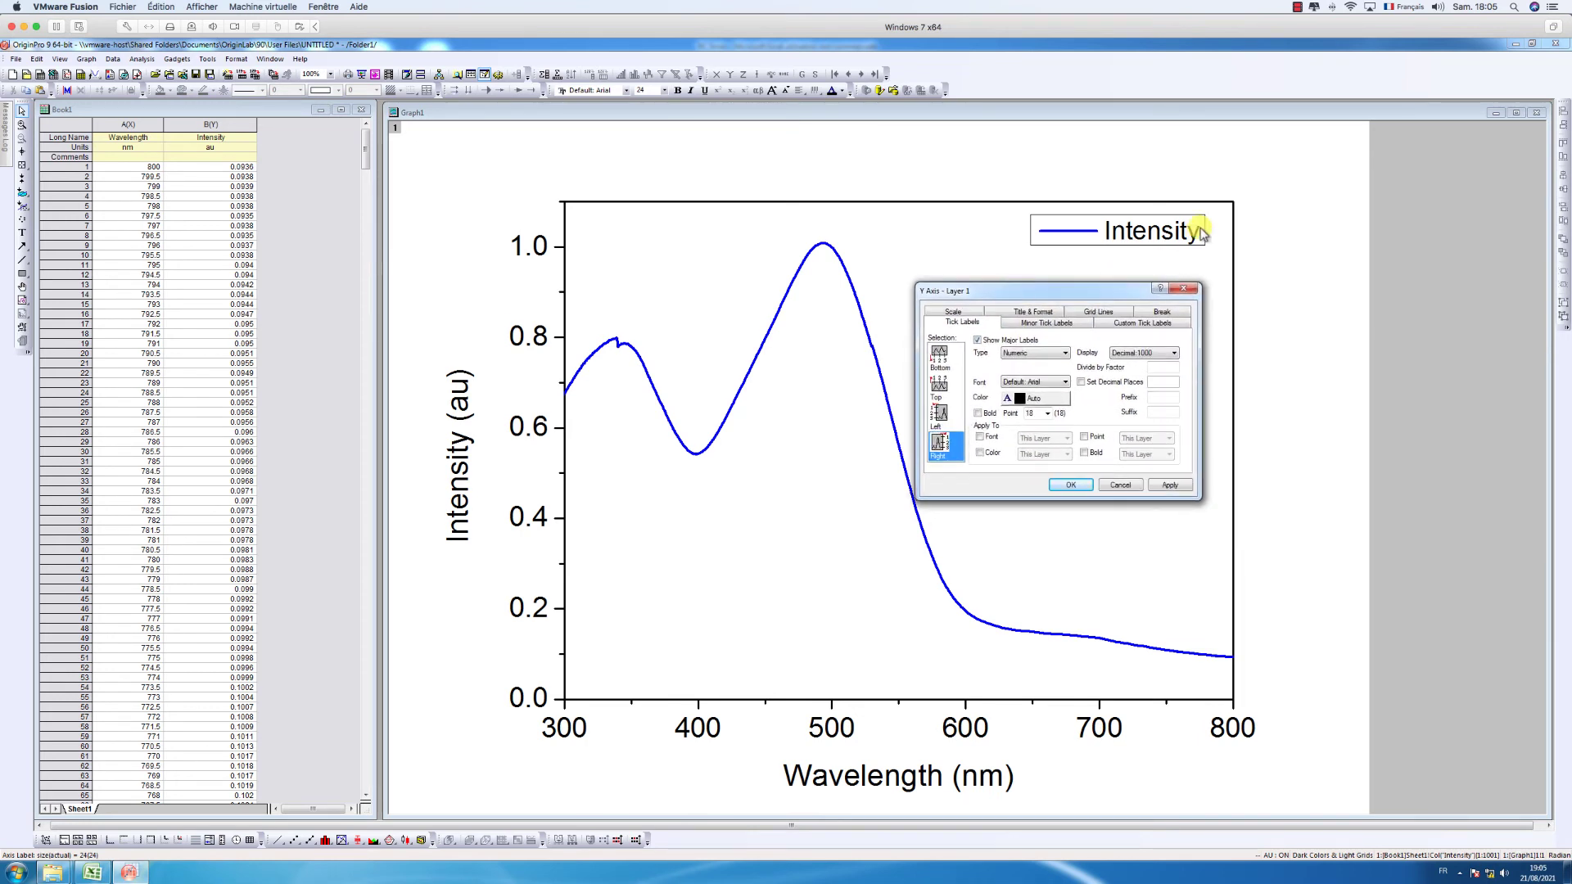
left_click(1171, 484)
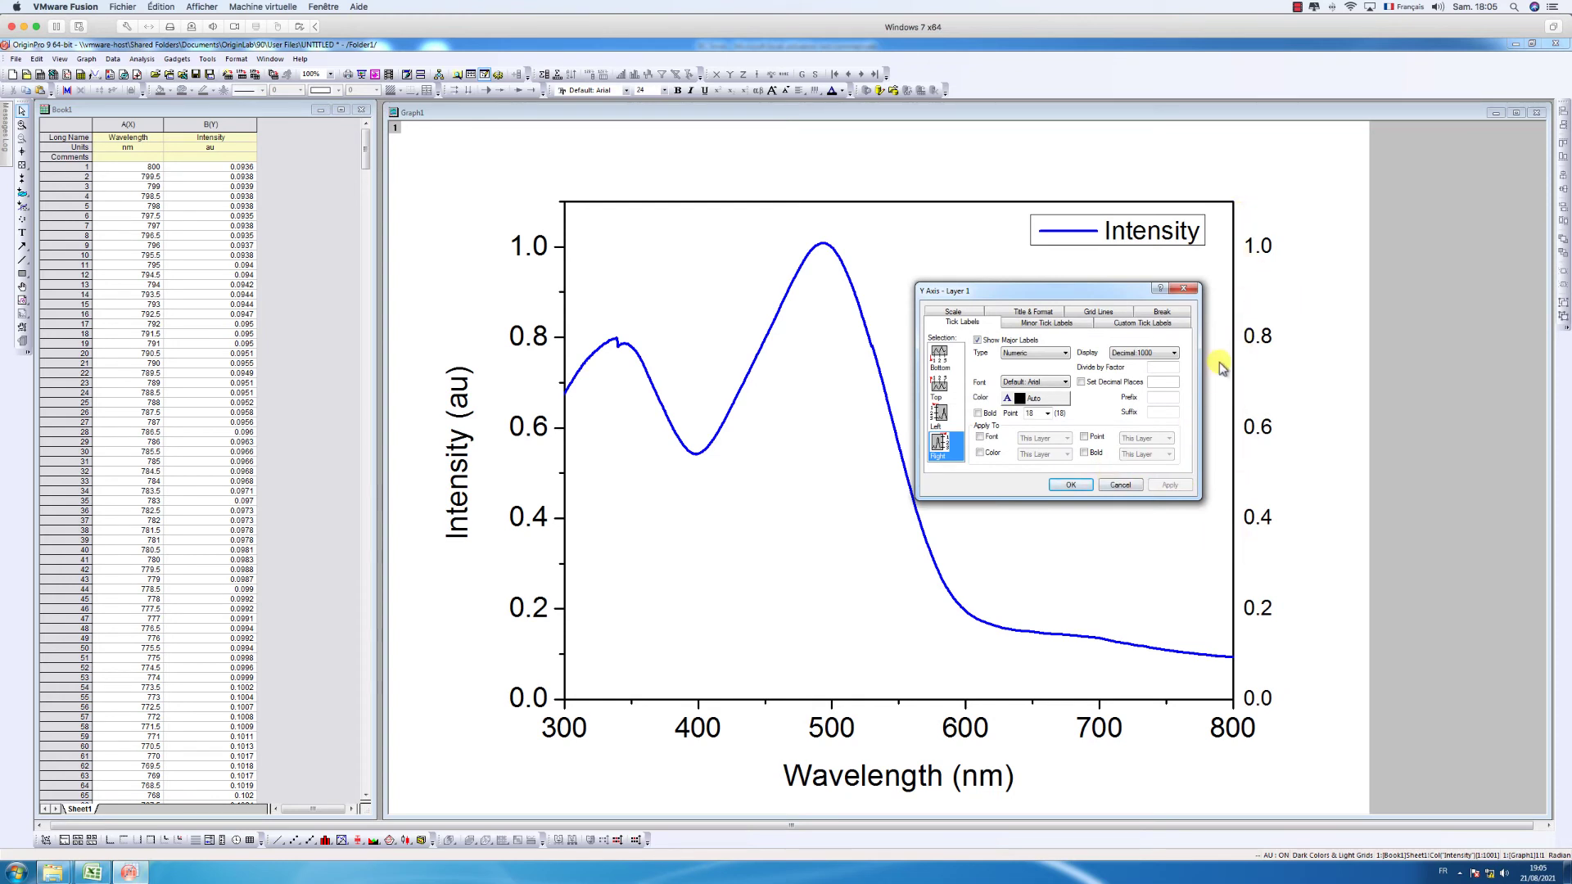
- Set the right Y axis major and minor tick marks to point Out
left_click(1016, 320)
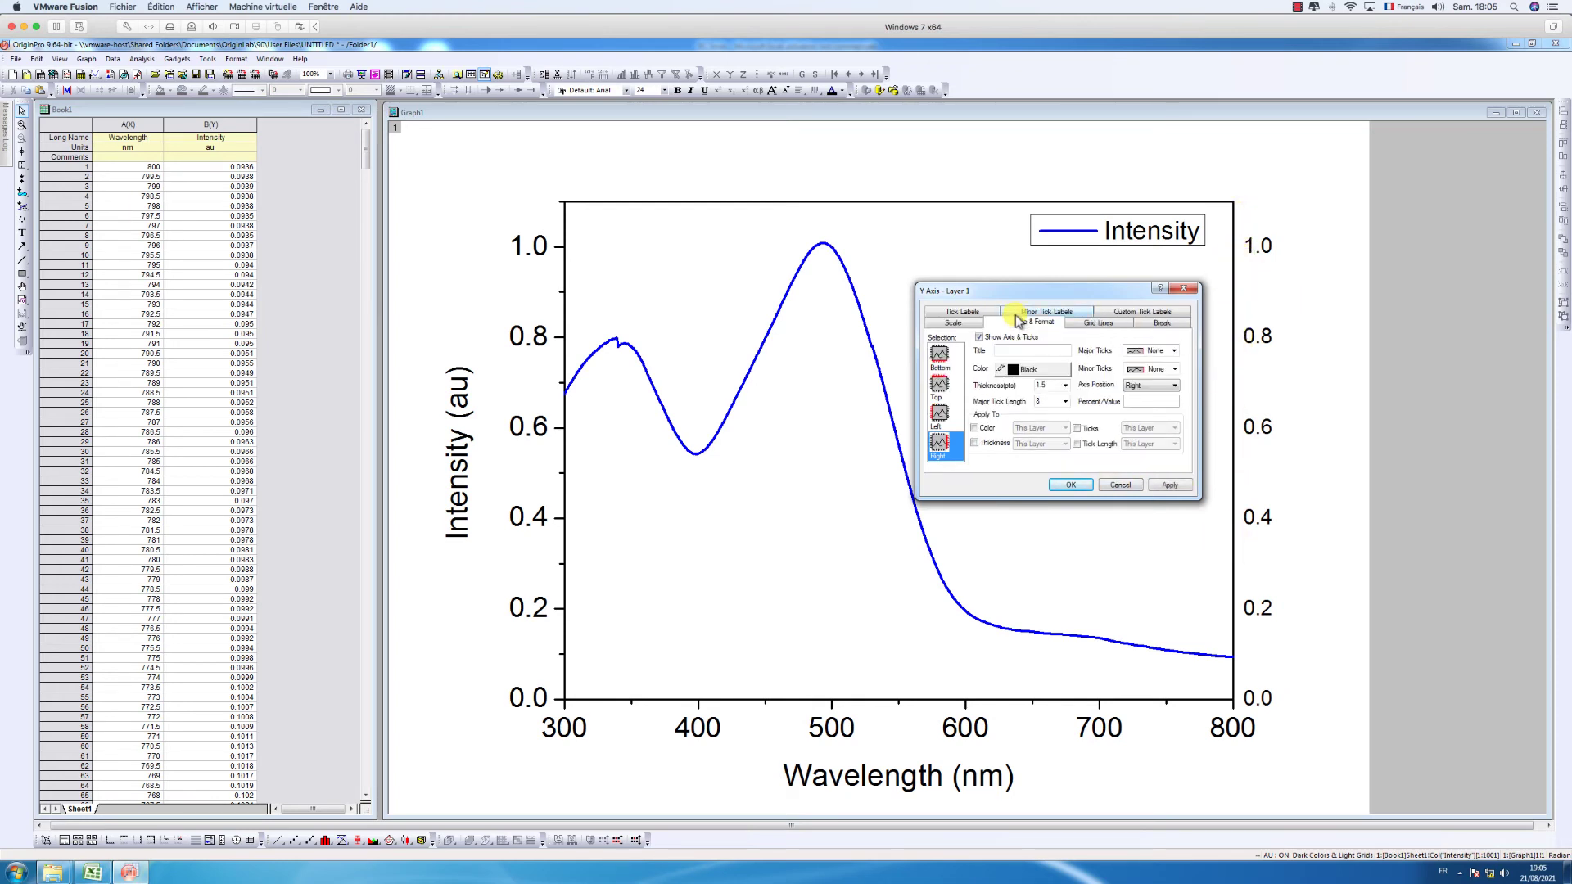
left_click(1163, 351)
left_click(1162, 380)
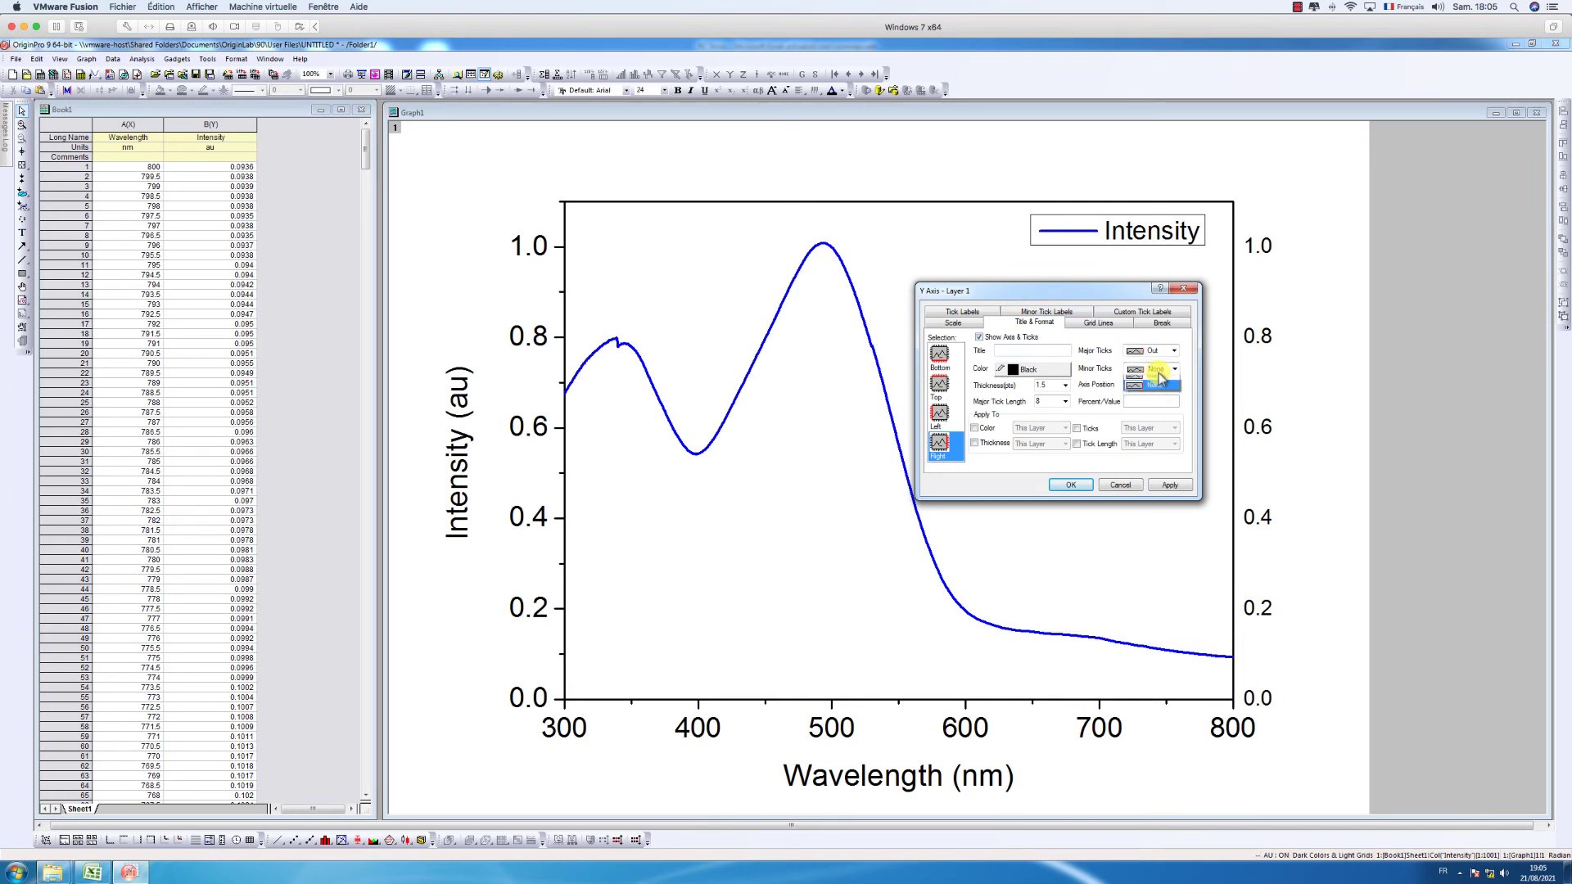
left_click(1161, 370)
left_click(1162, 371)
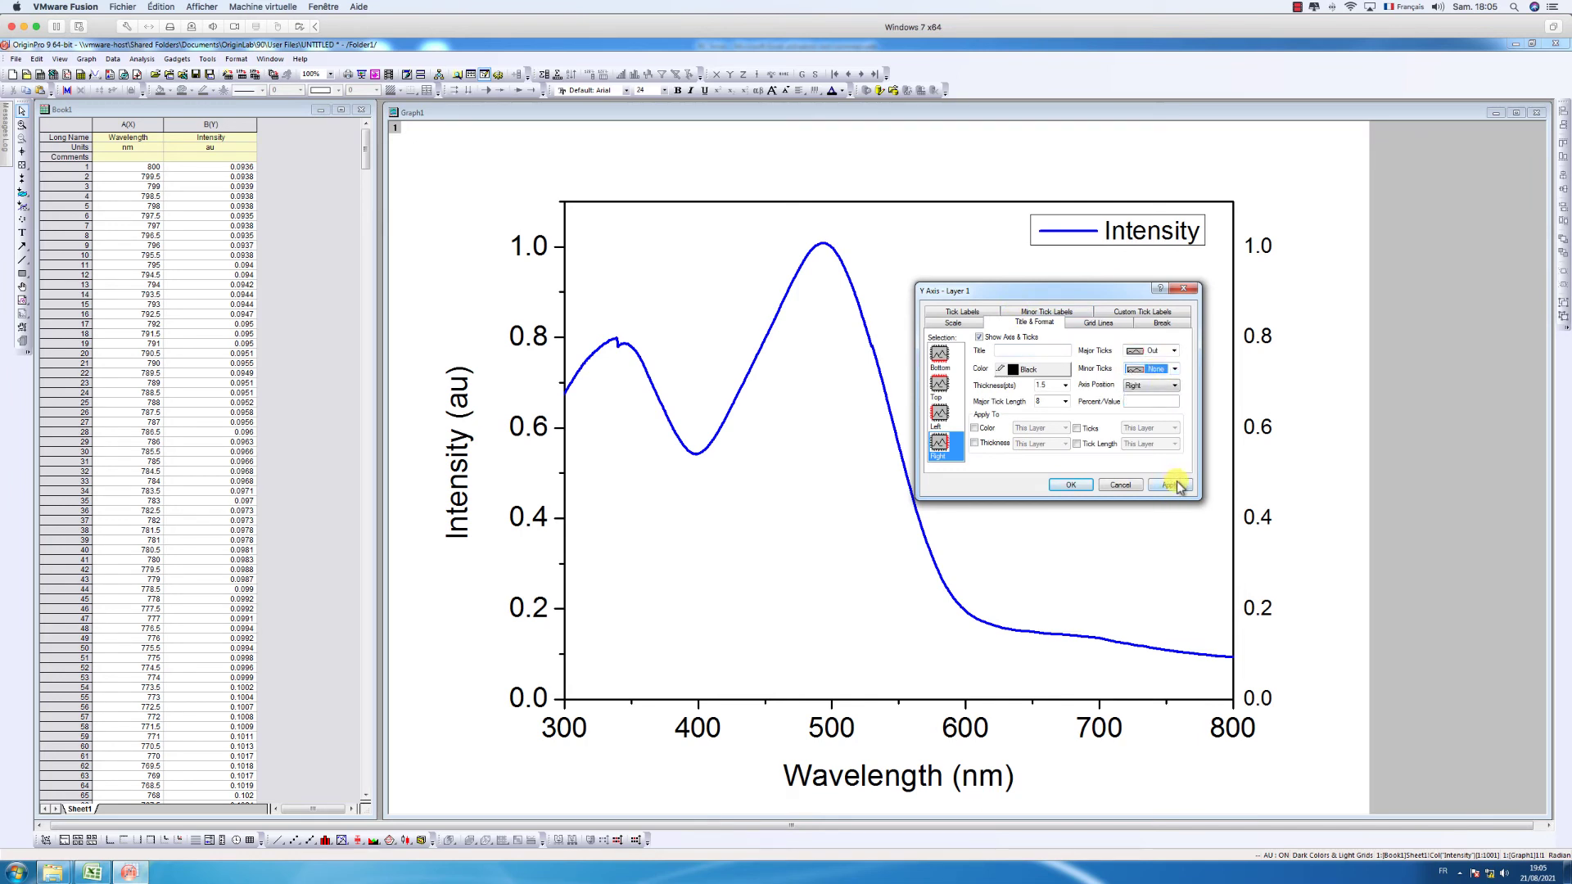
left_click(1173, 485)
left_click(1167, 372)
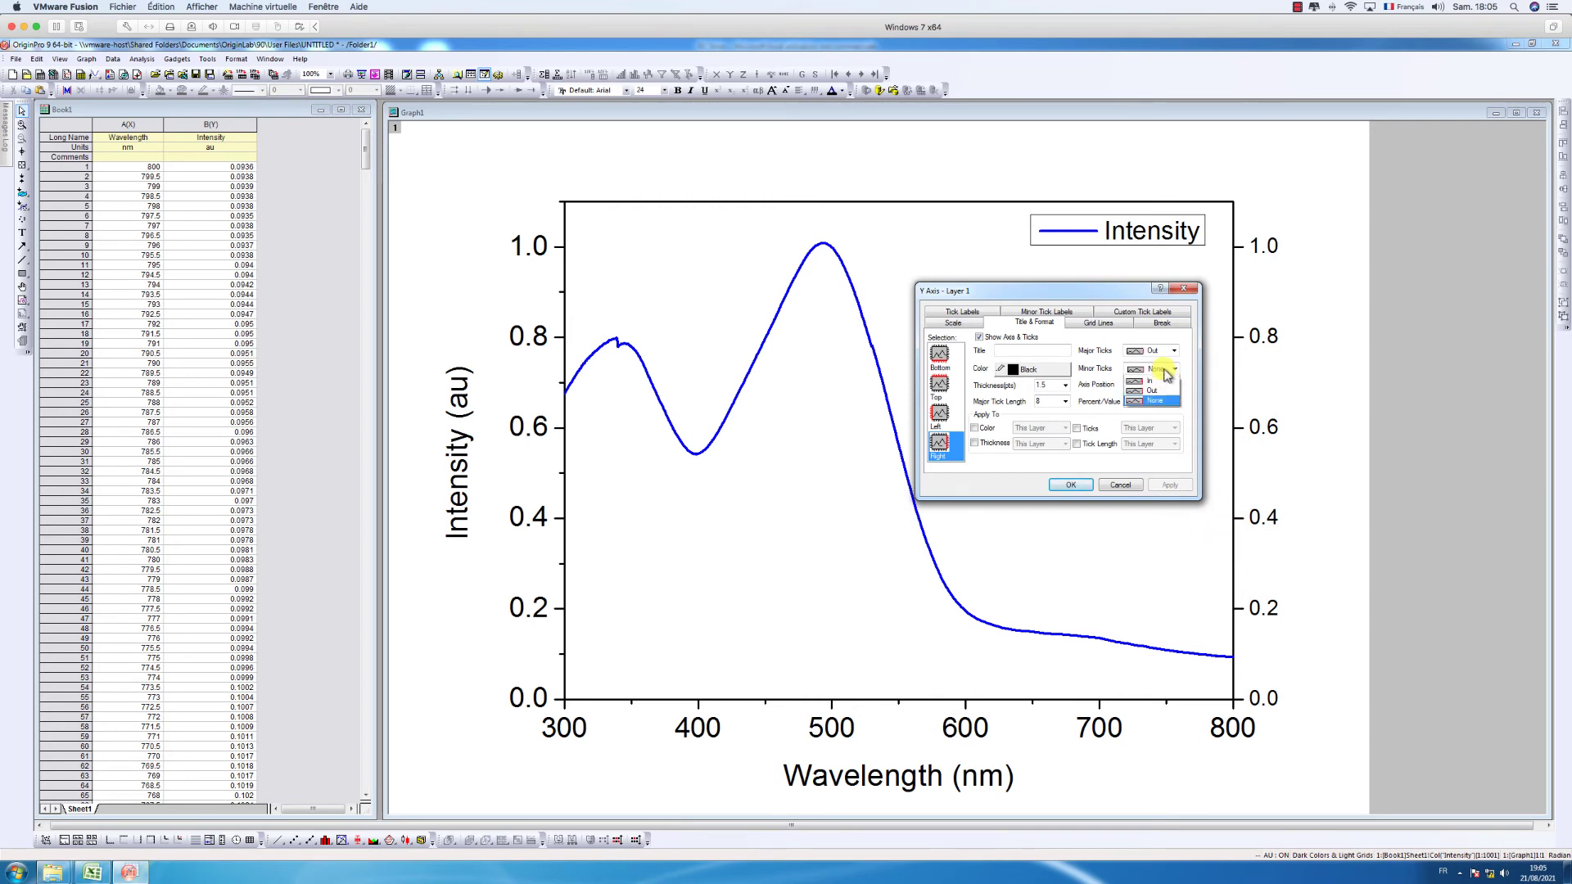
left_click(1152, 391)
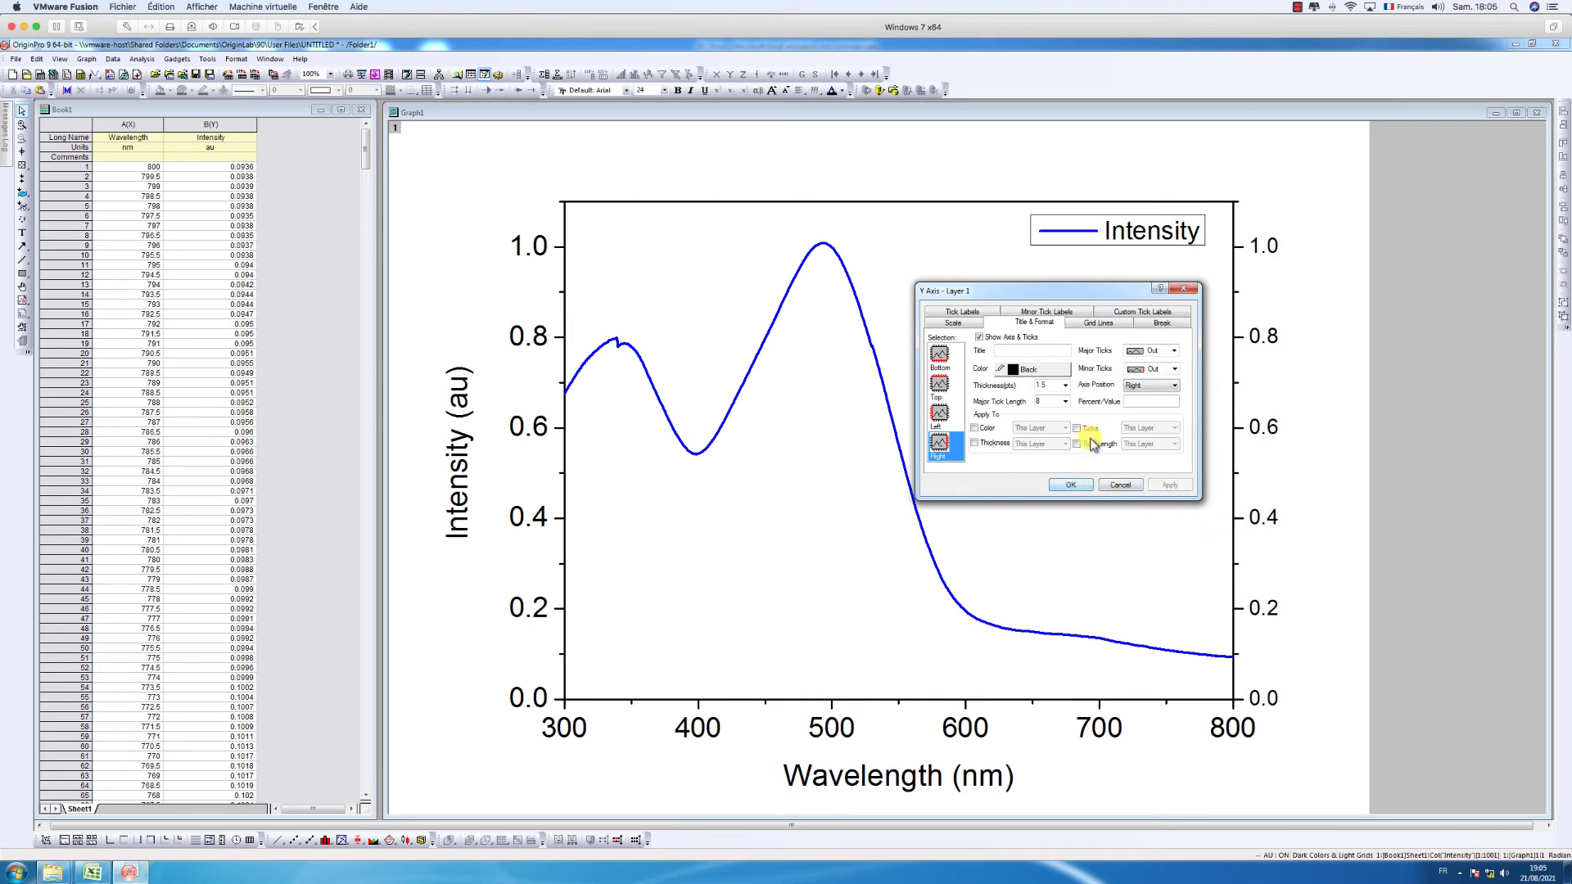
- Trial major and minor horizontal grid lines, including a thicker major grid width
left_click(1101, 324)
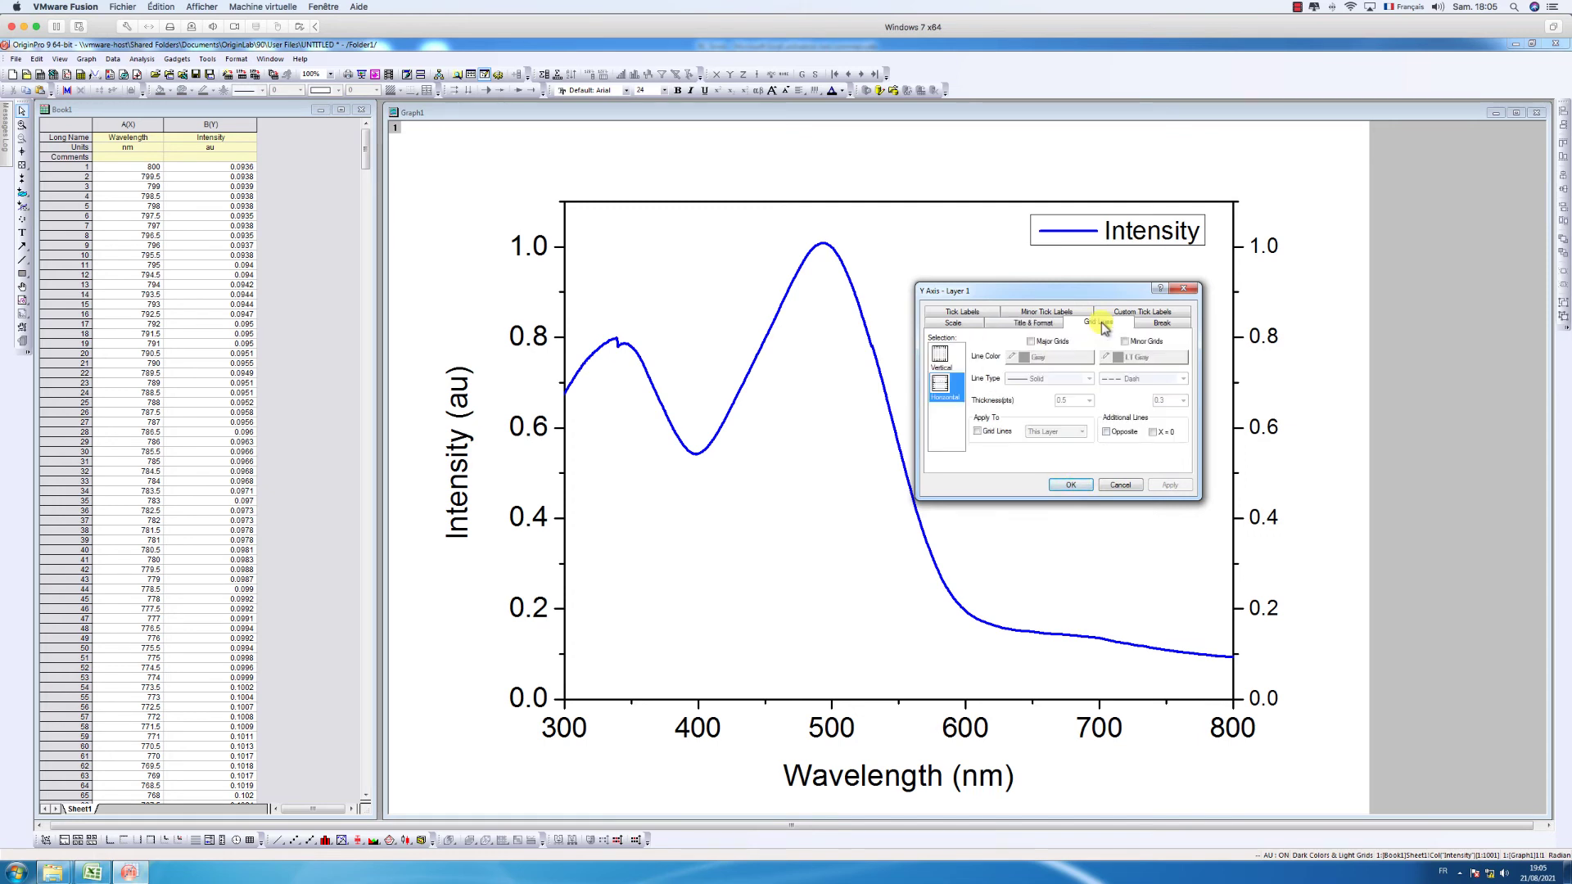
left_click(944, 390)
left_click(1062, 343)
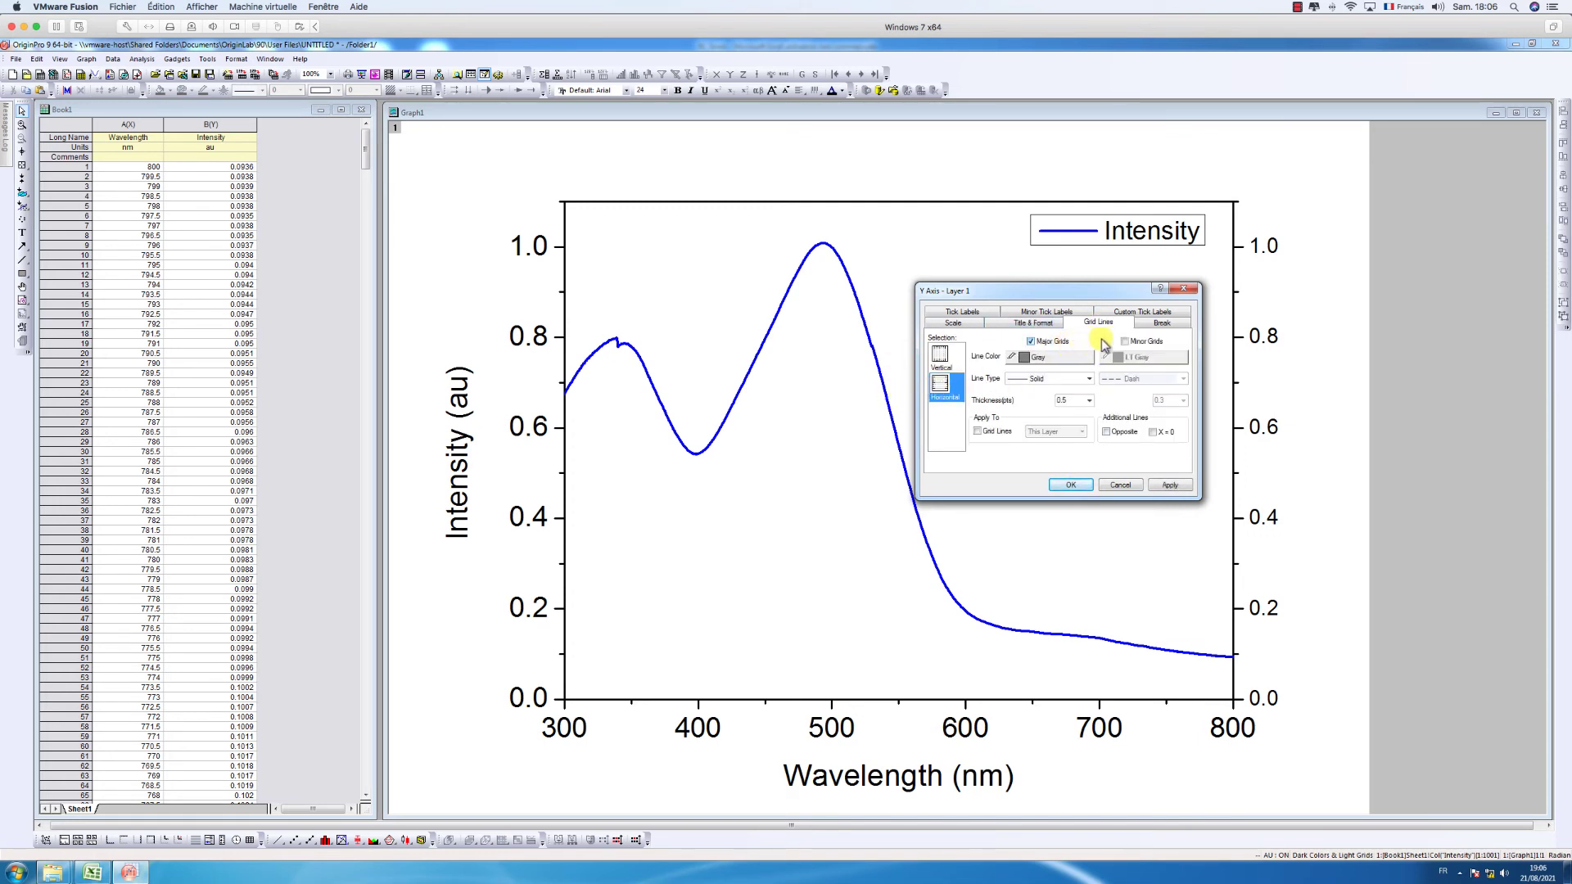
left_click(1170, 485)
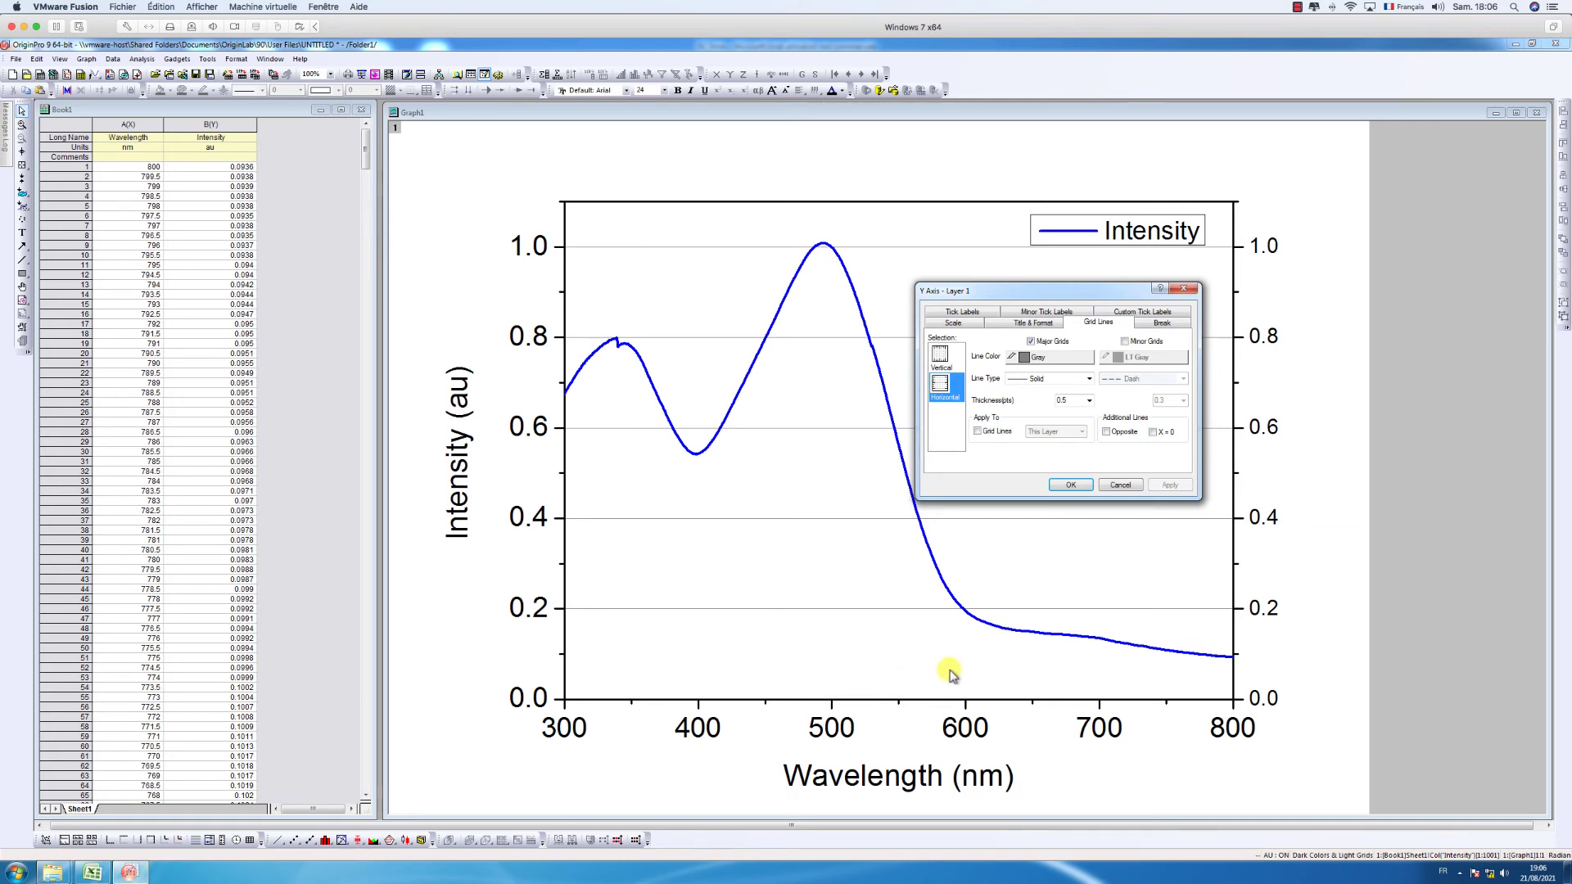
left_click(1147, 342)
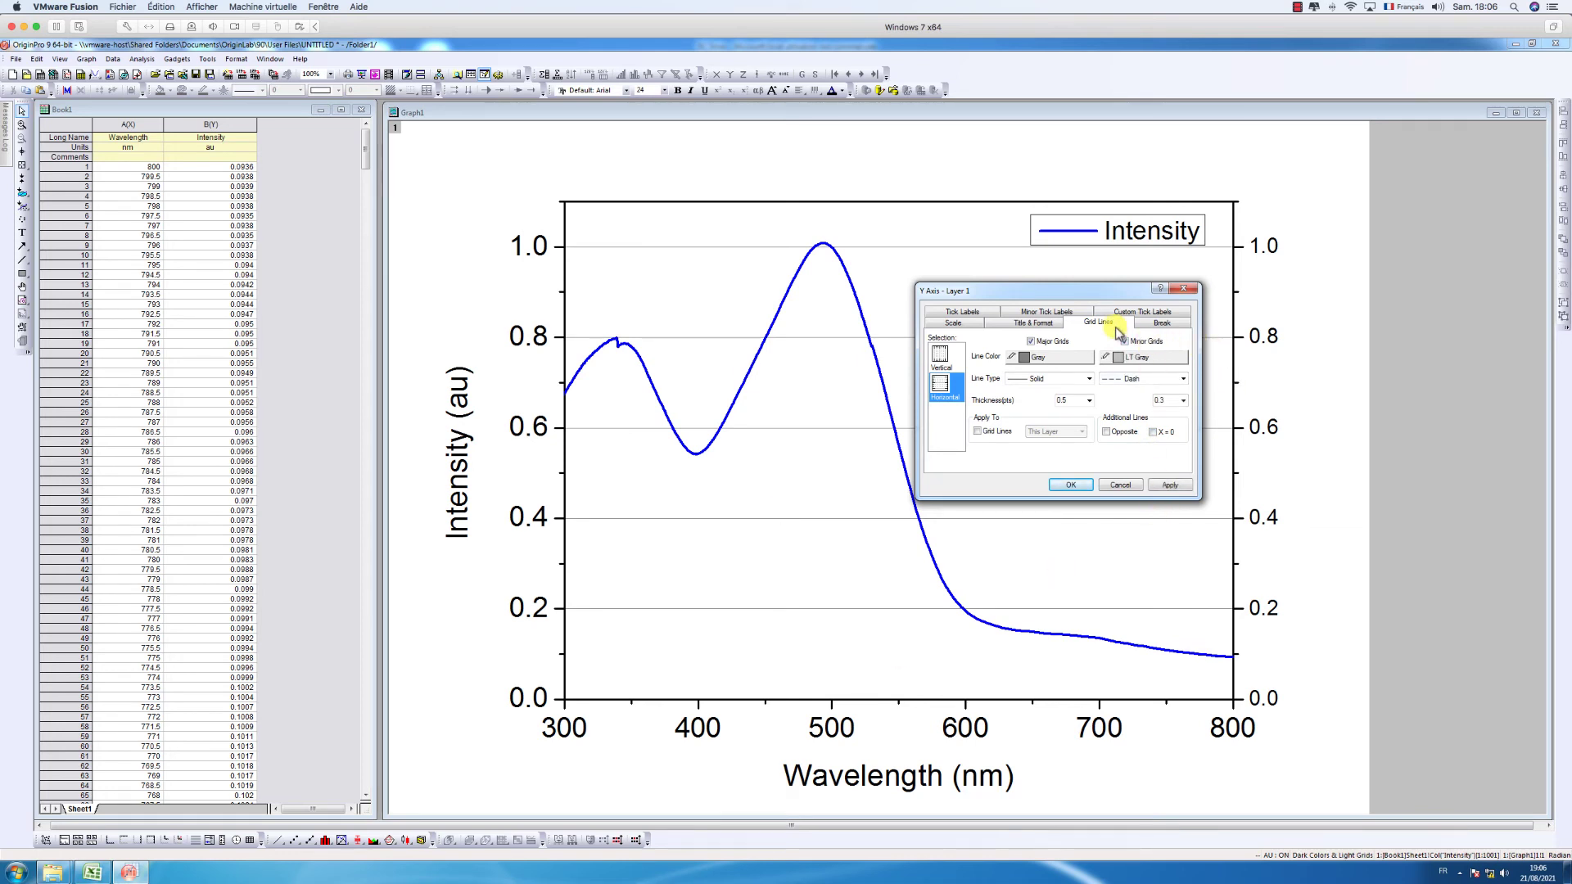
left_click(1169, 481)
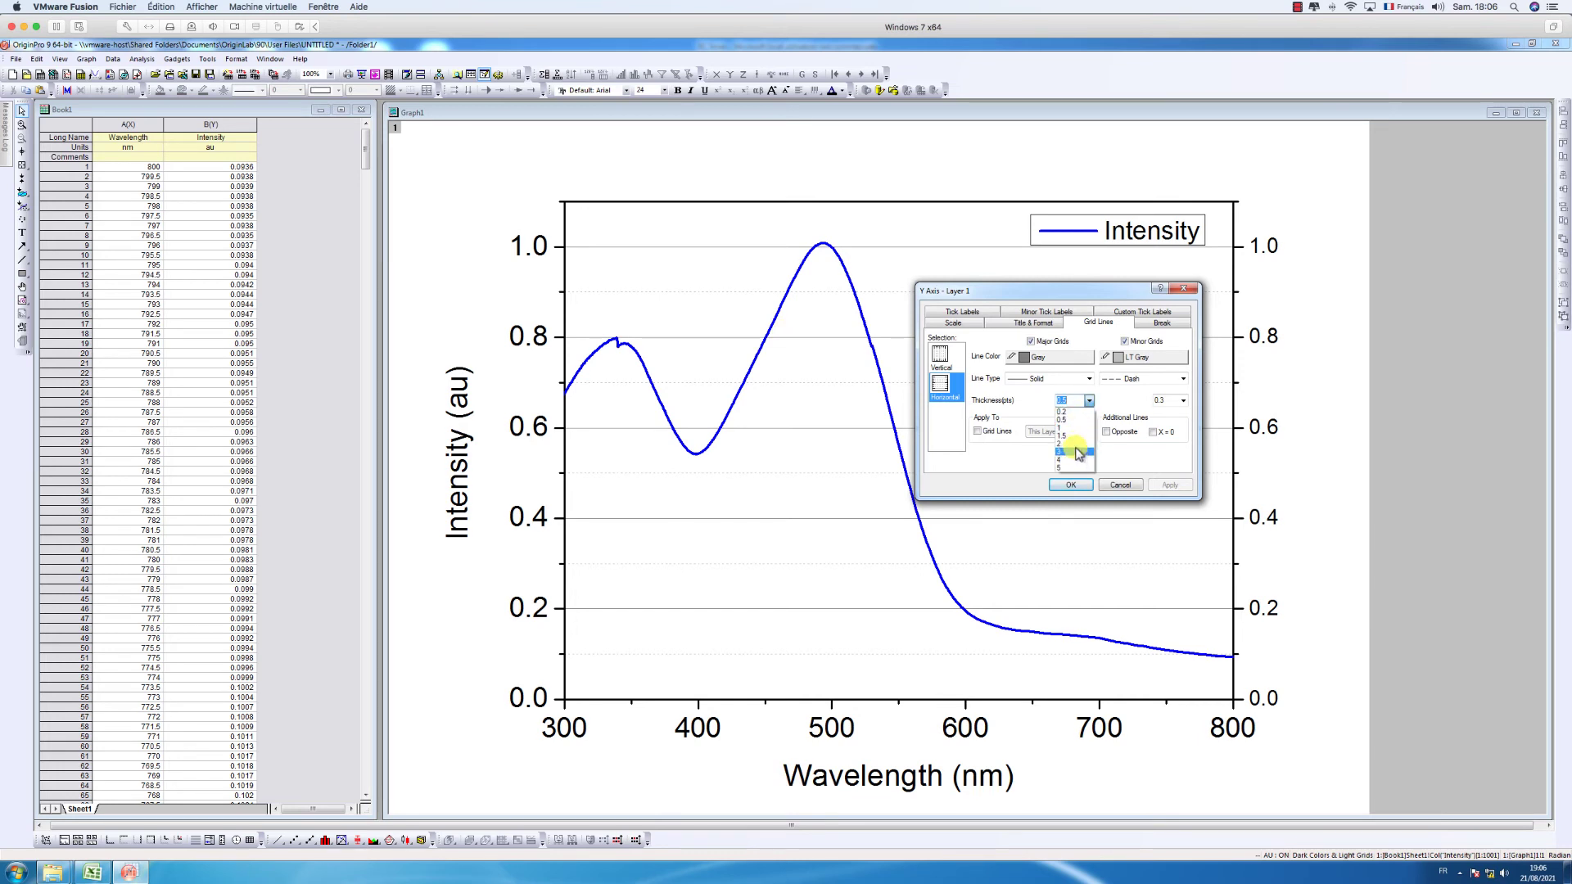
left_click(1075, 454)
left_click(1171, 486)
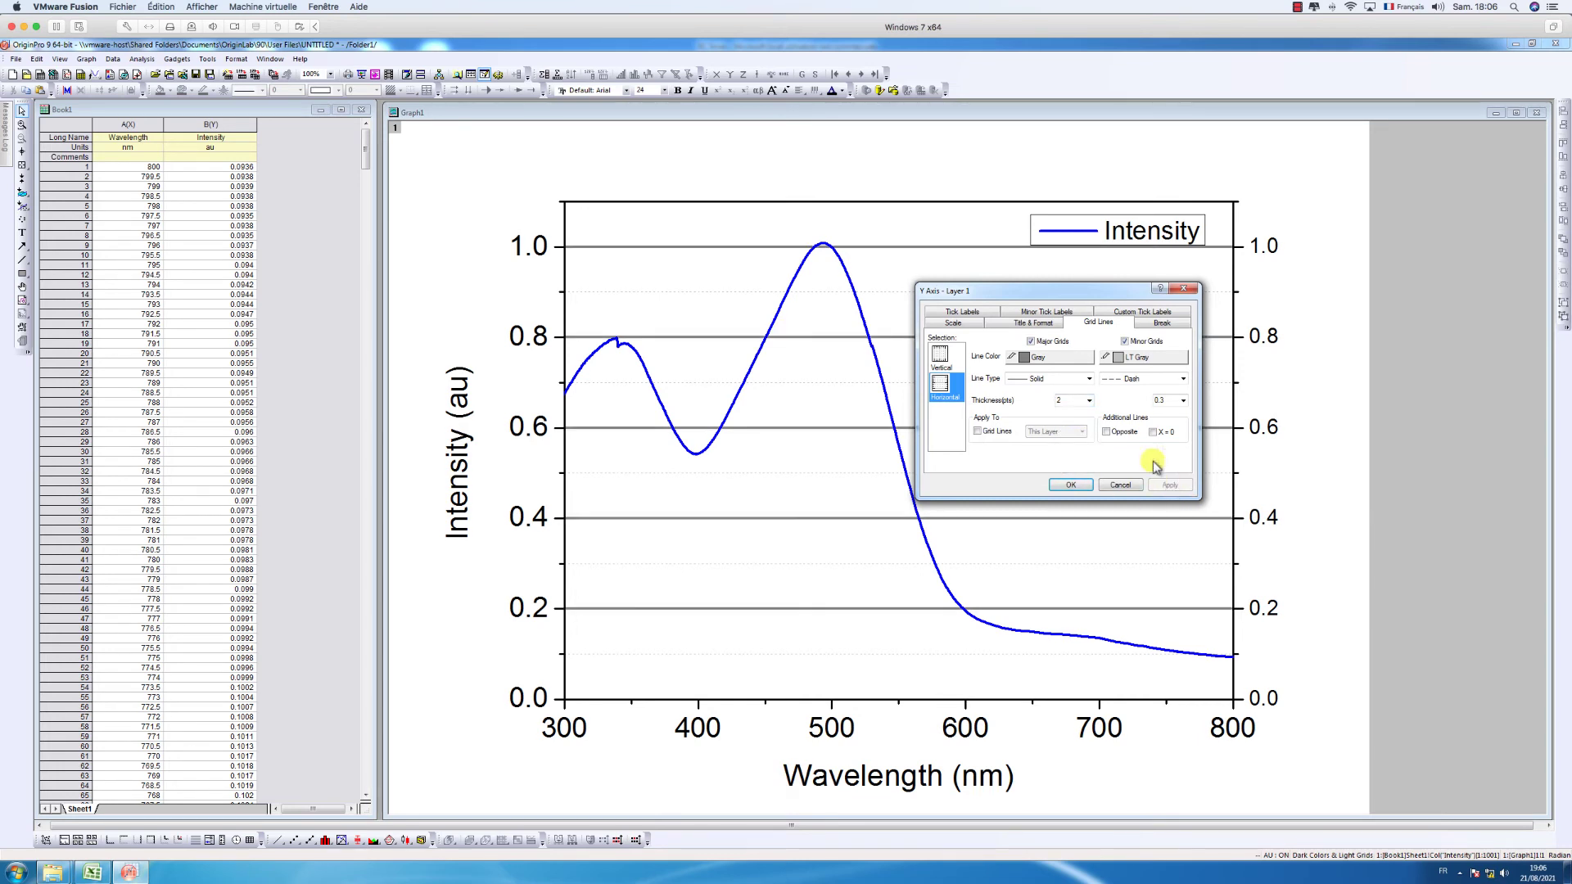
- Turn off the major and minor horizontal grids and close the Y Axis dialog
left_click(1031, 341)
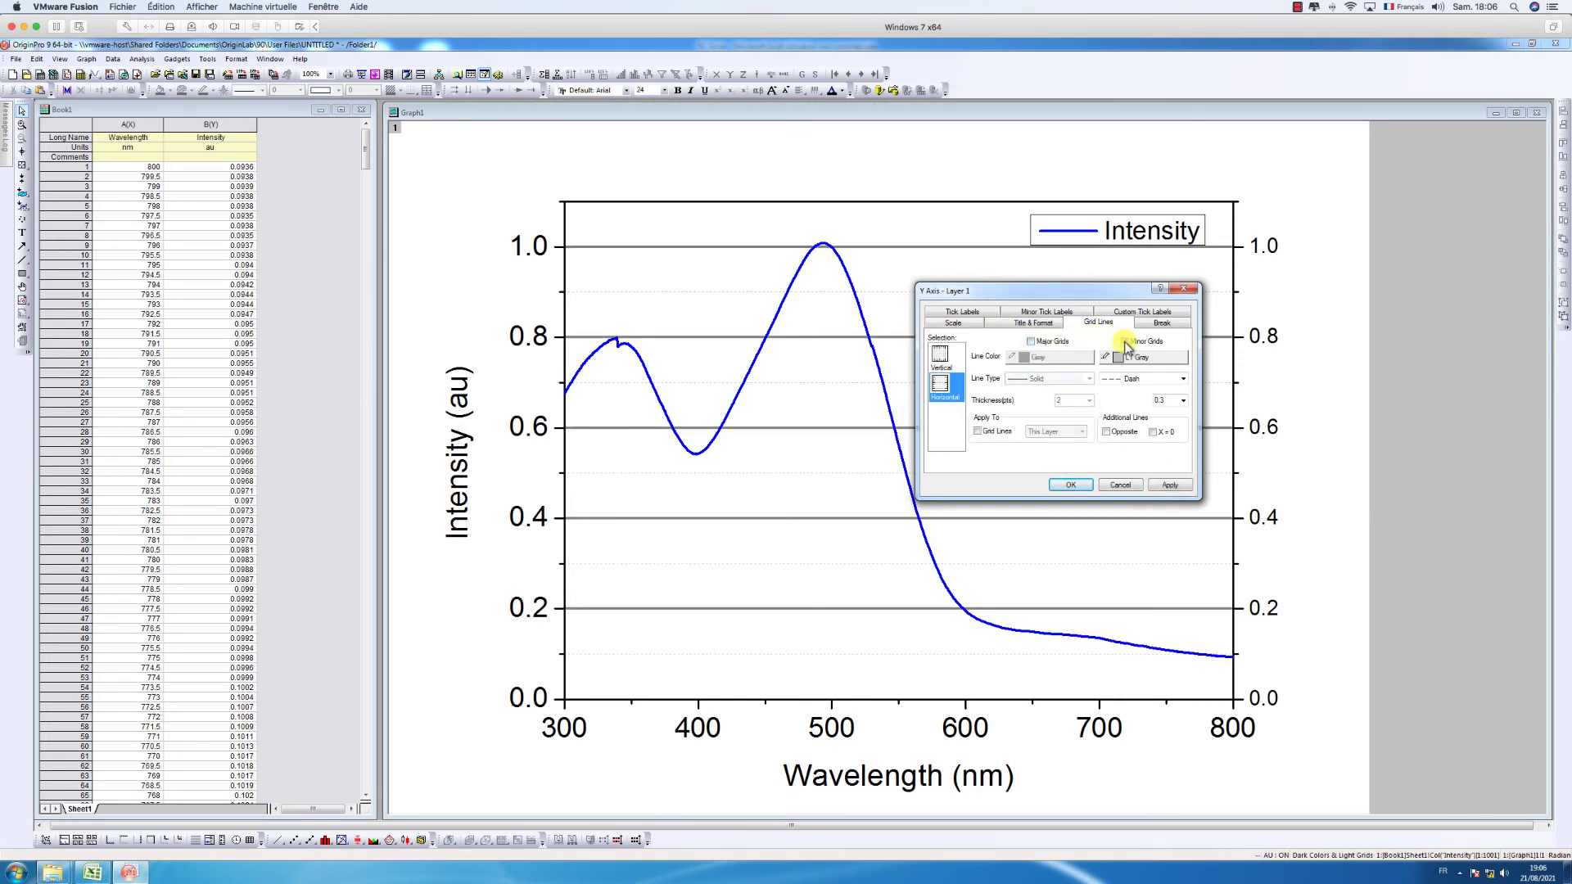
left_click(1126, 342)
left_click(1166, 487)
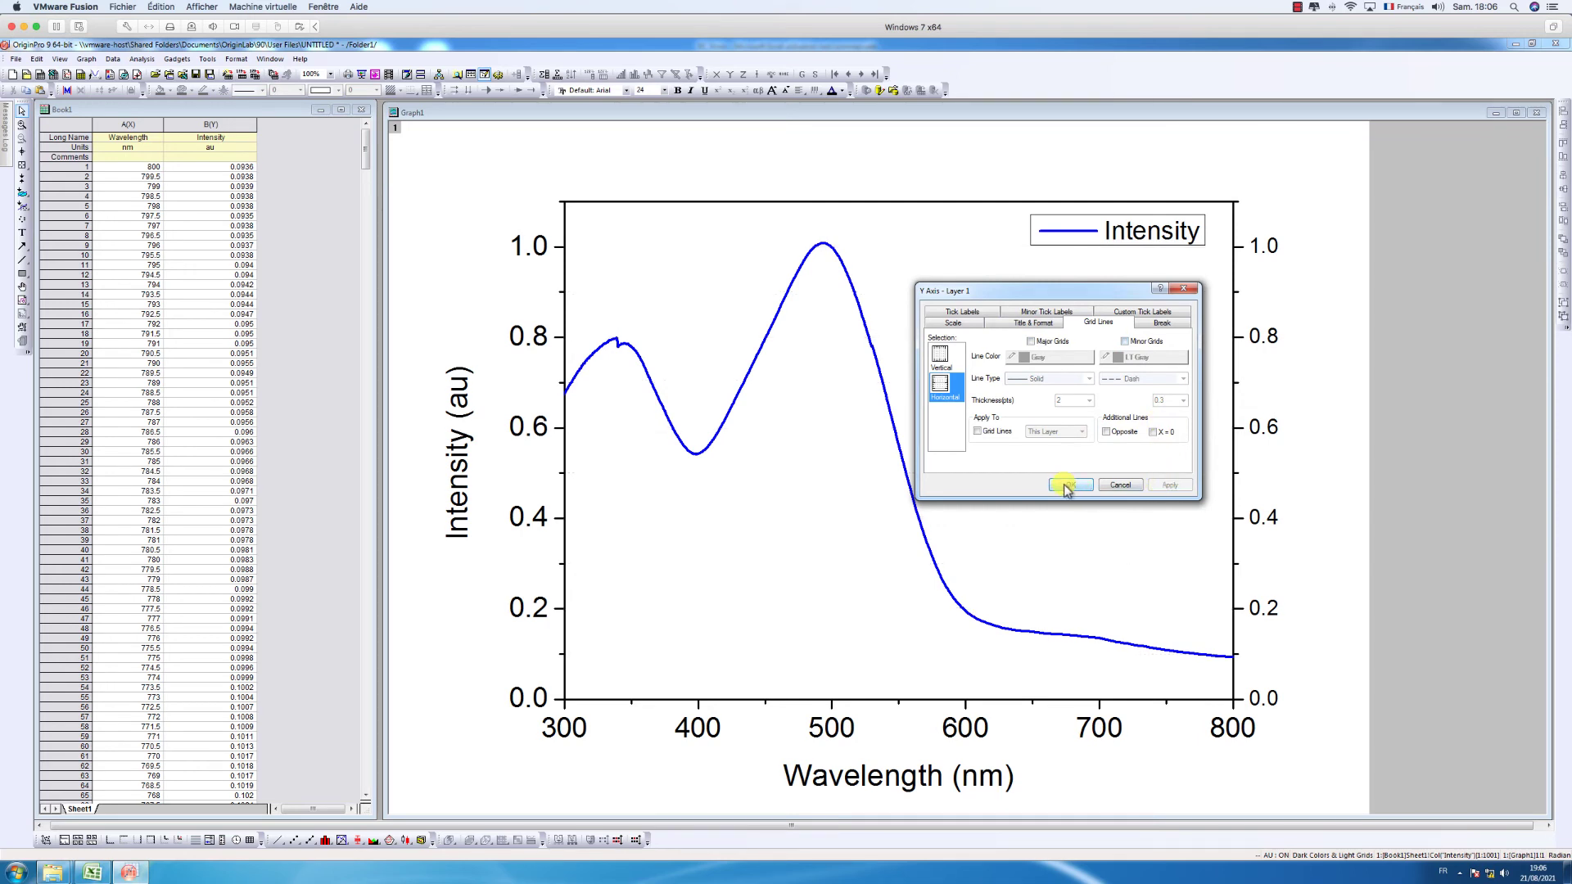
left_click(1064, 486)
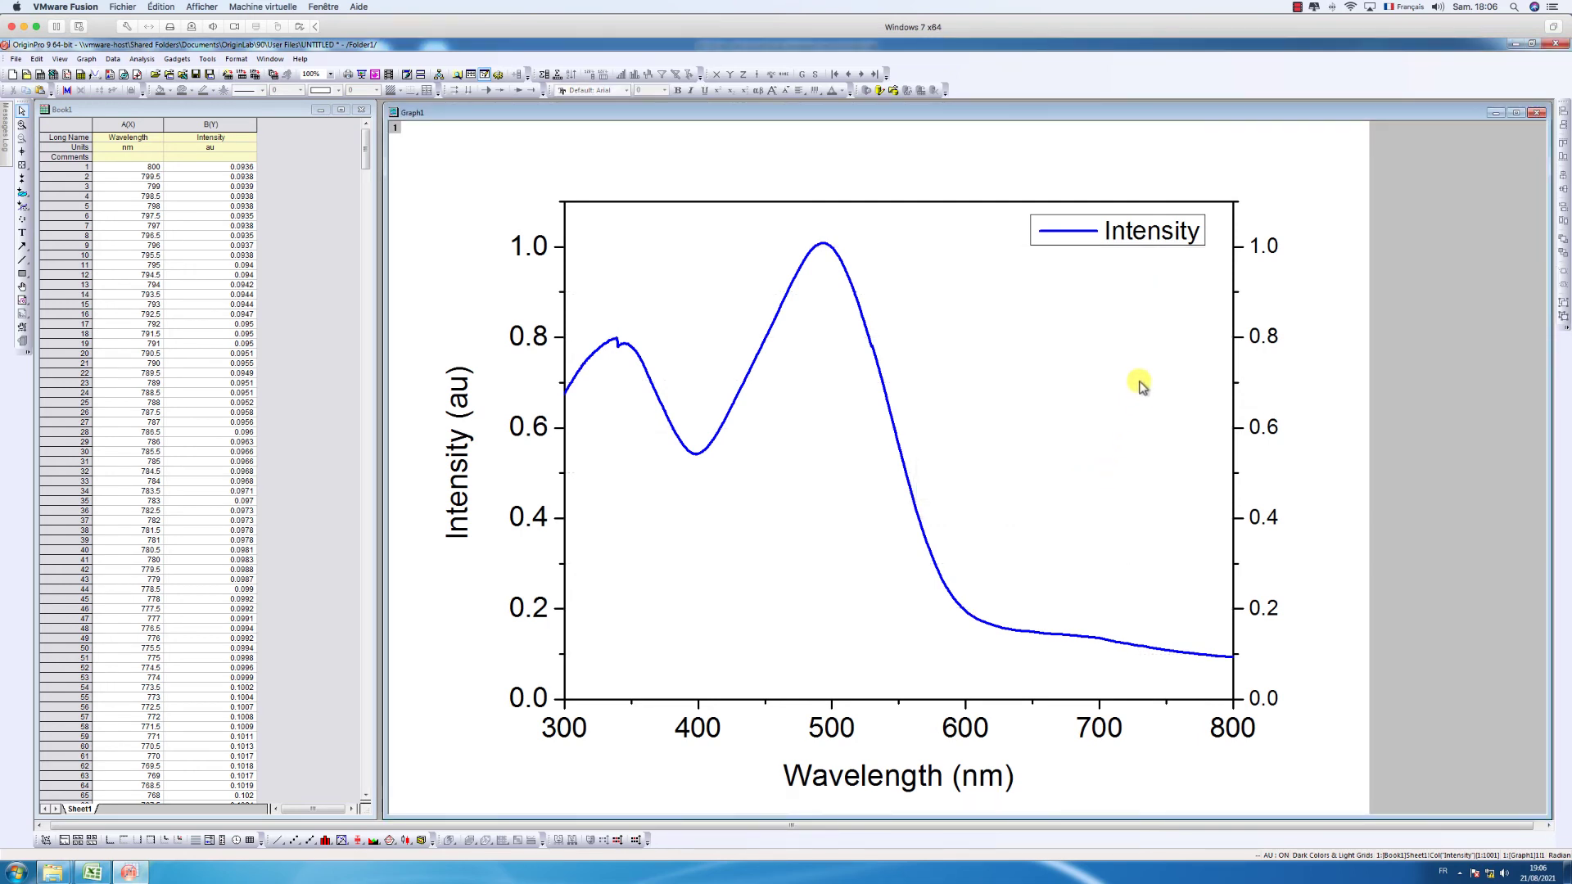
- Replace the legend text 'Intensity' with '1 mM'
left_click(1103, 237)
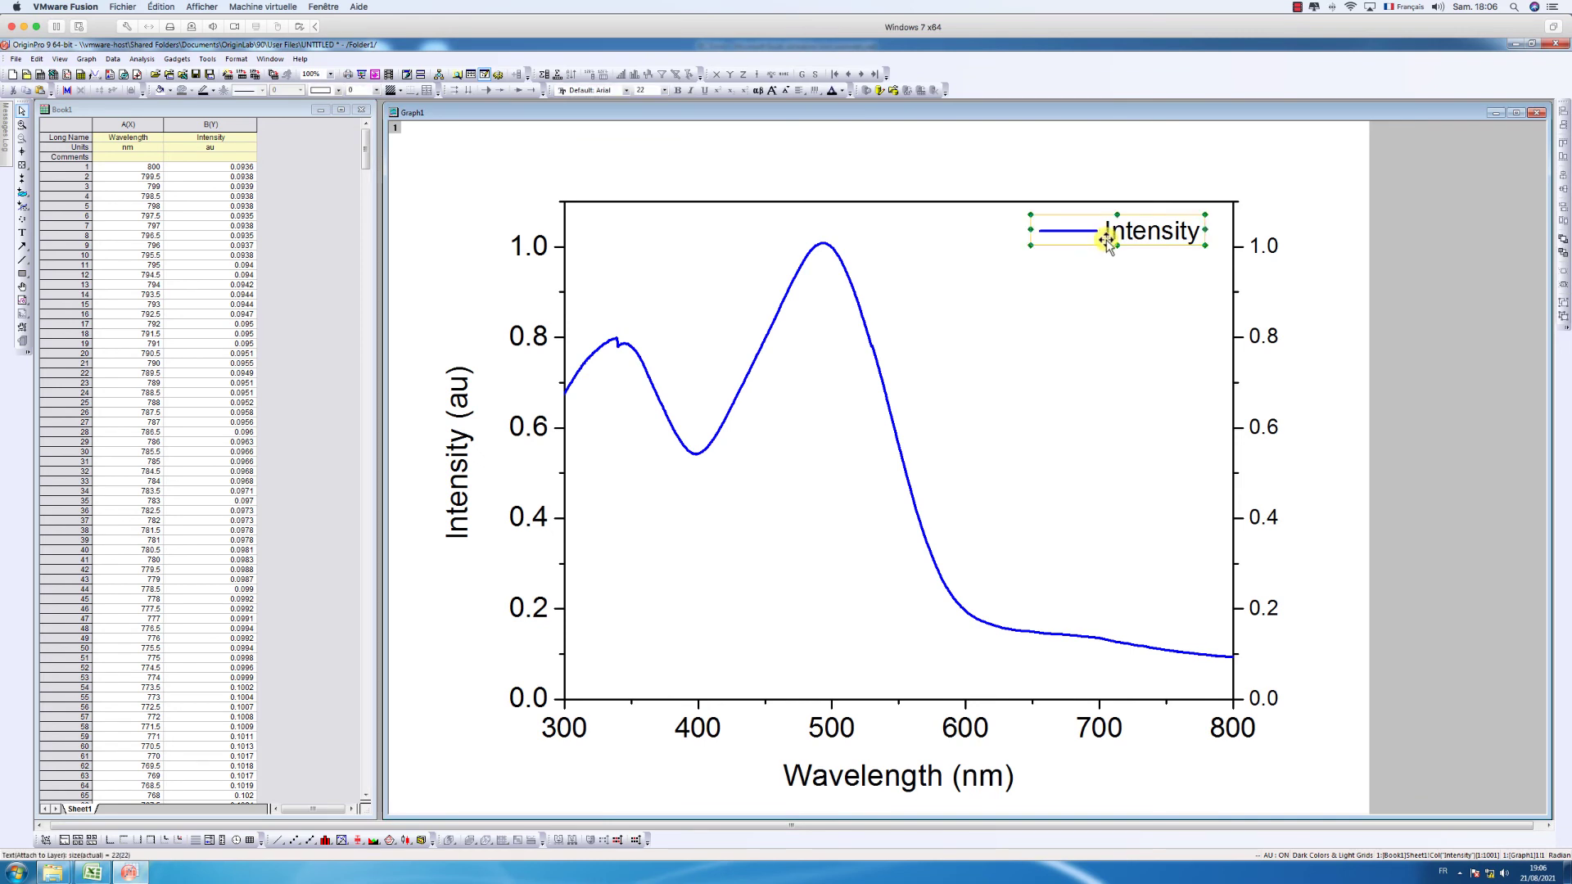
double_click(1120, 234)
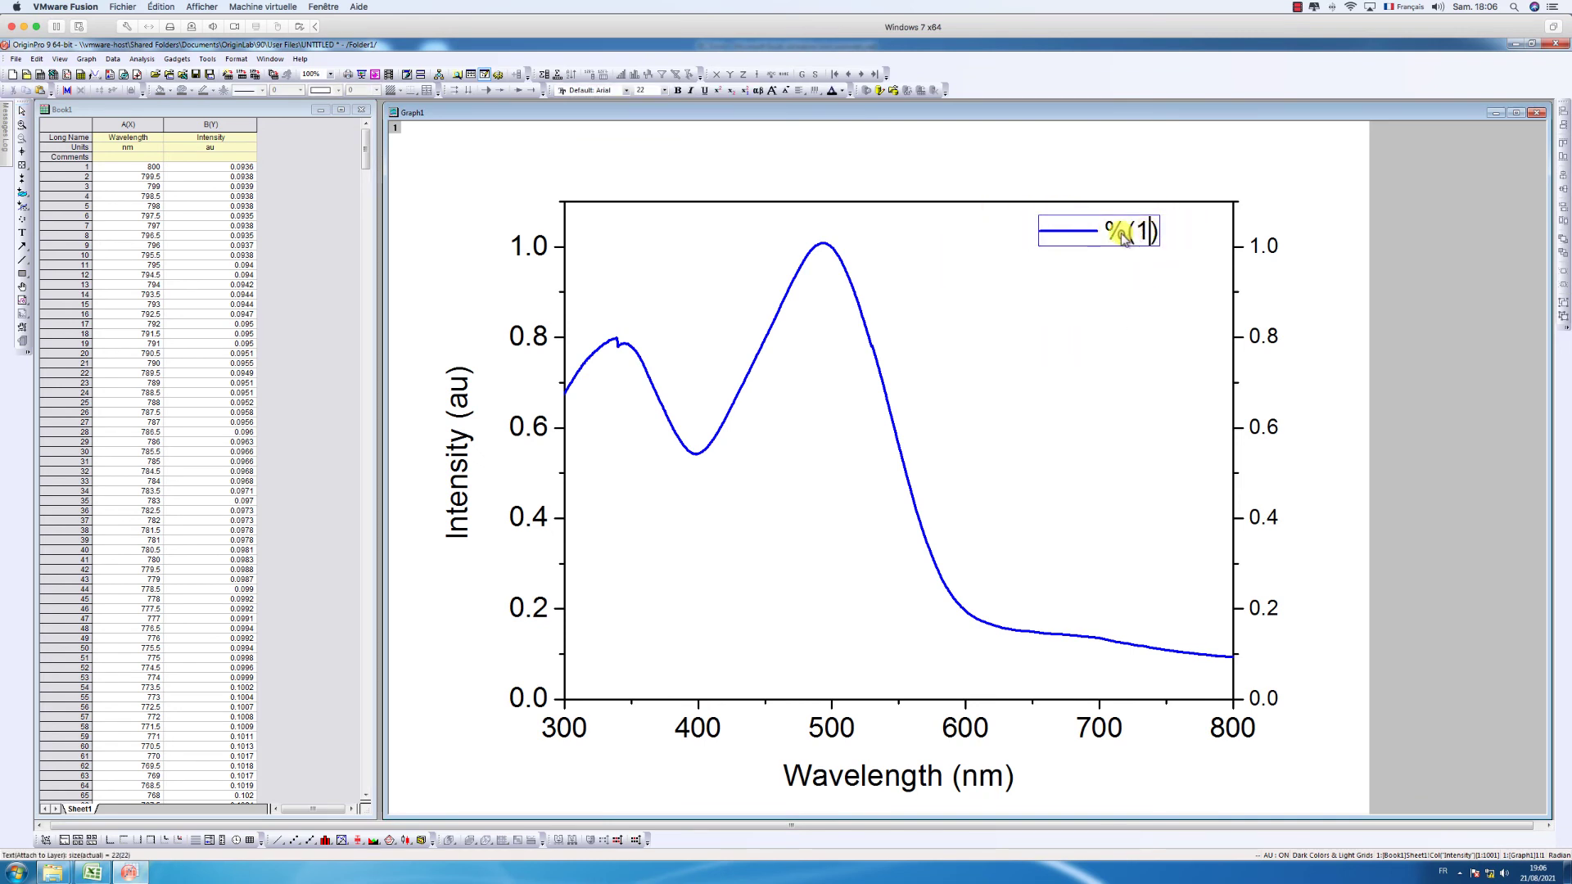
left_click_drag(1107, 232, 1166, 240)
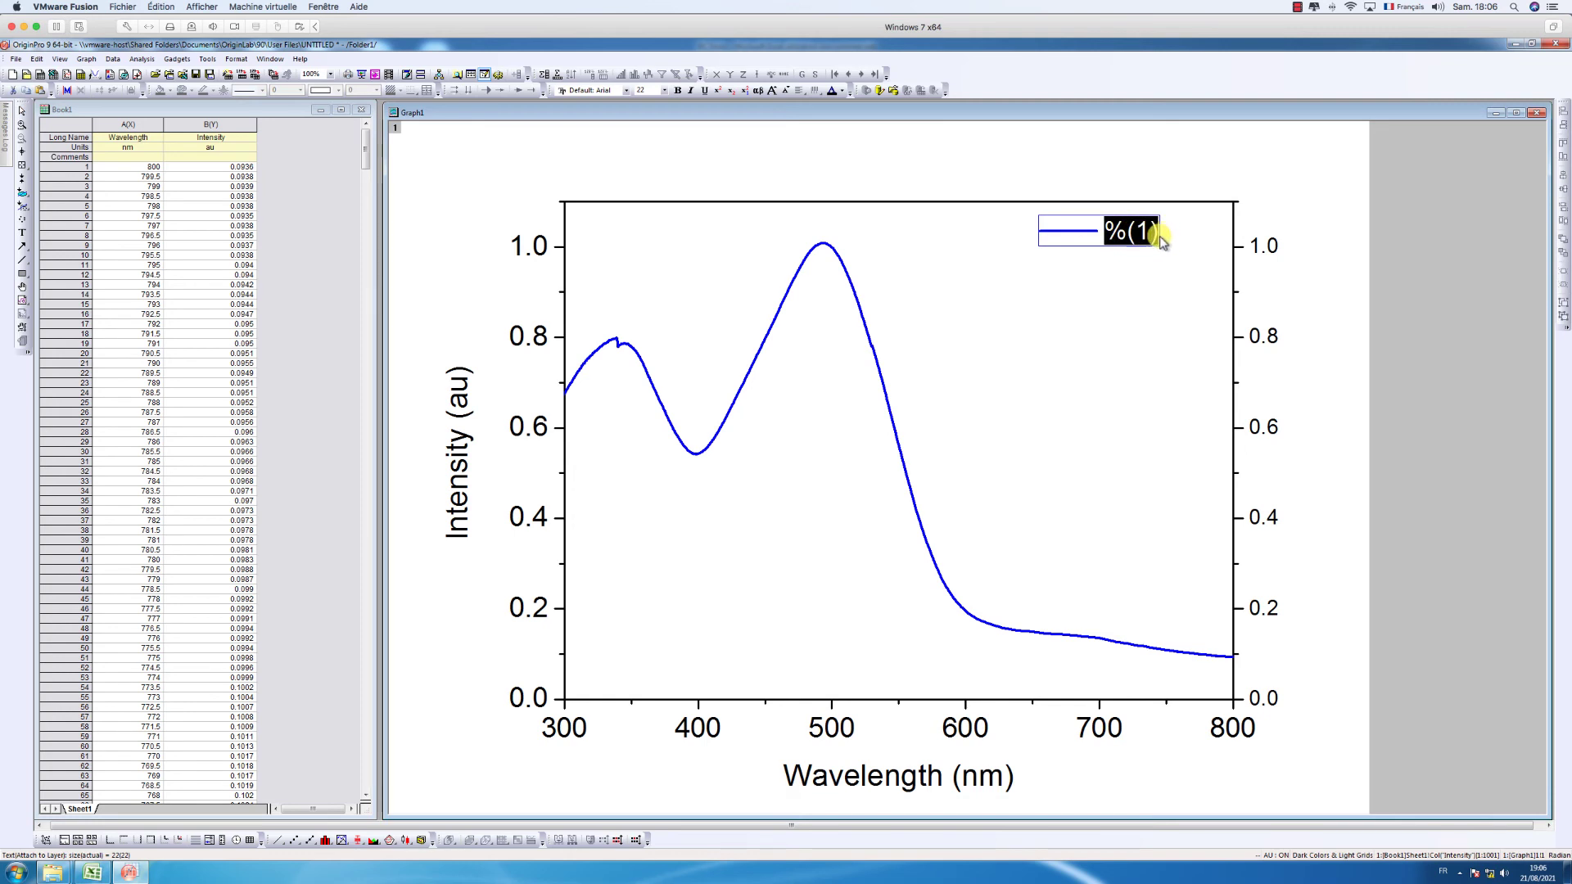
type("1")
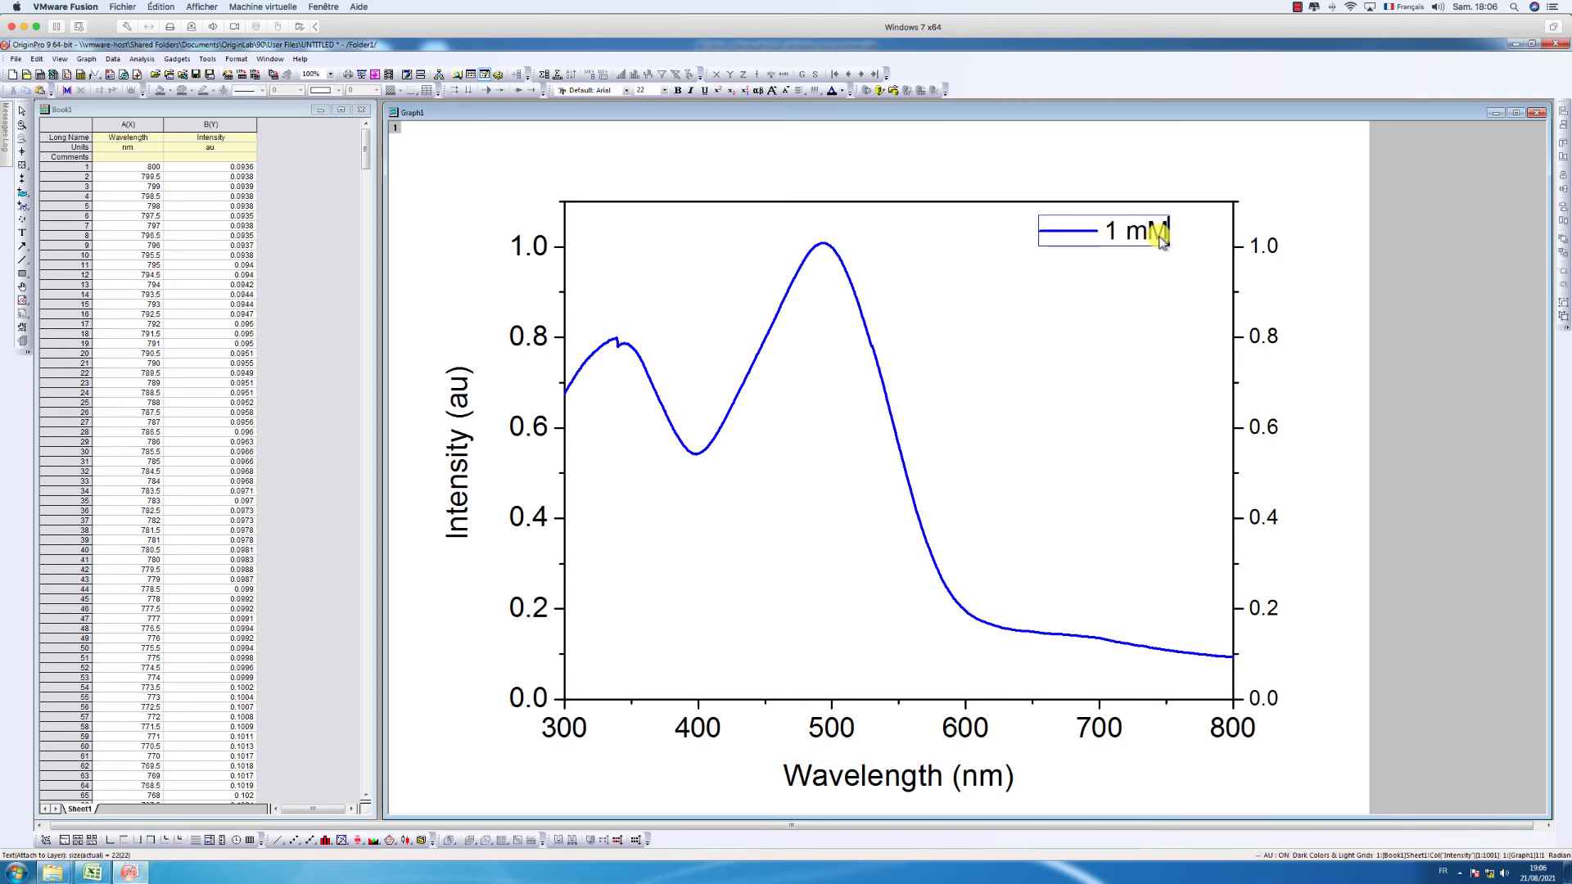
type(" mM")
left_click(1141, 299)
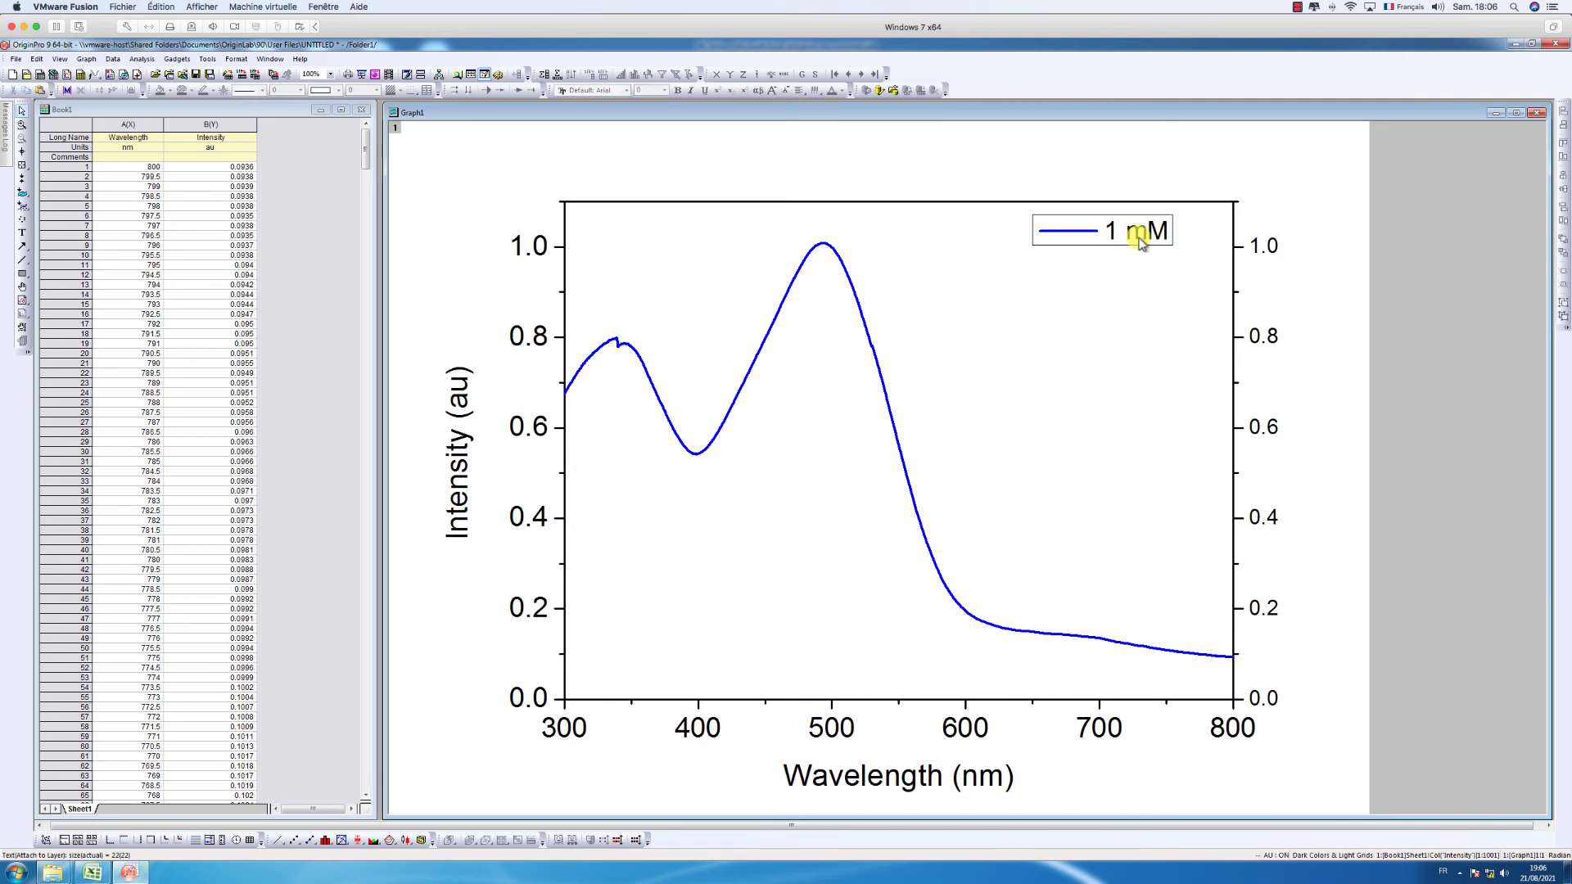
left_click(1158, 231)
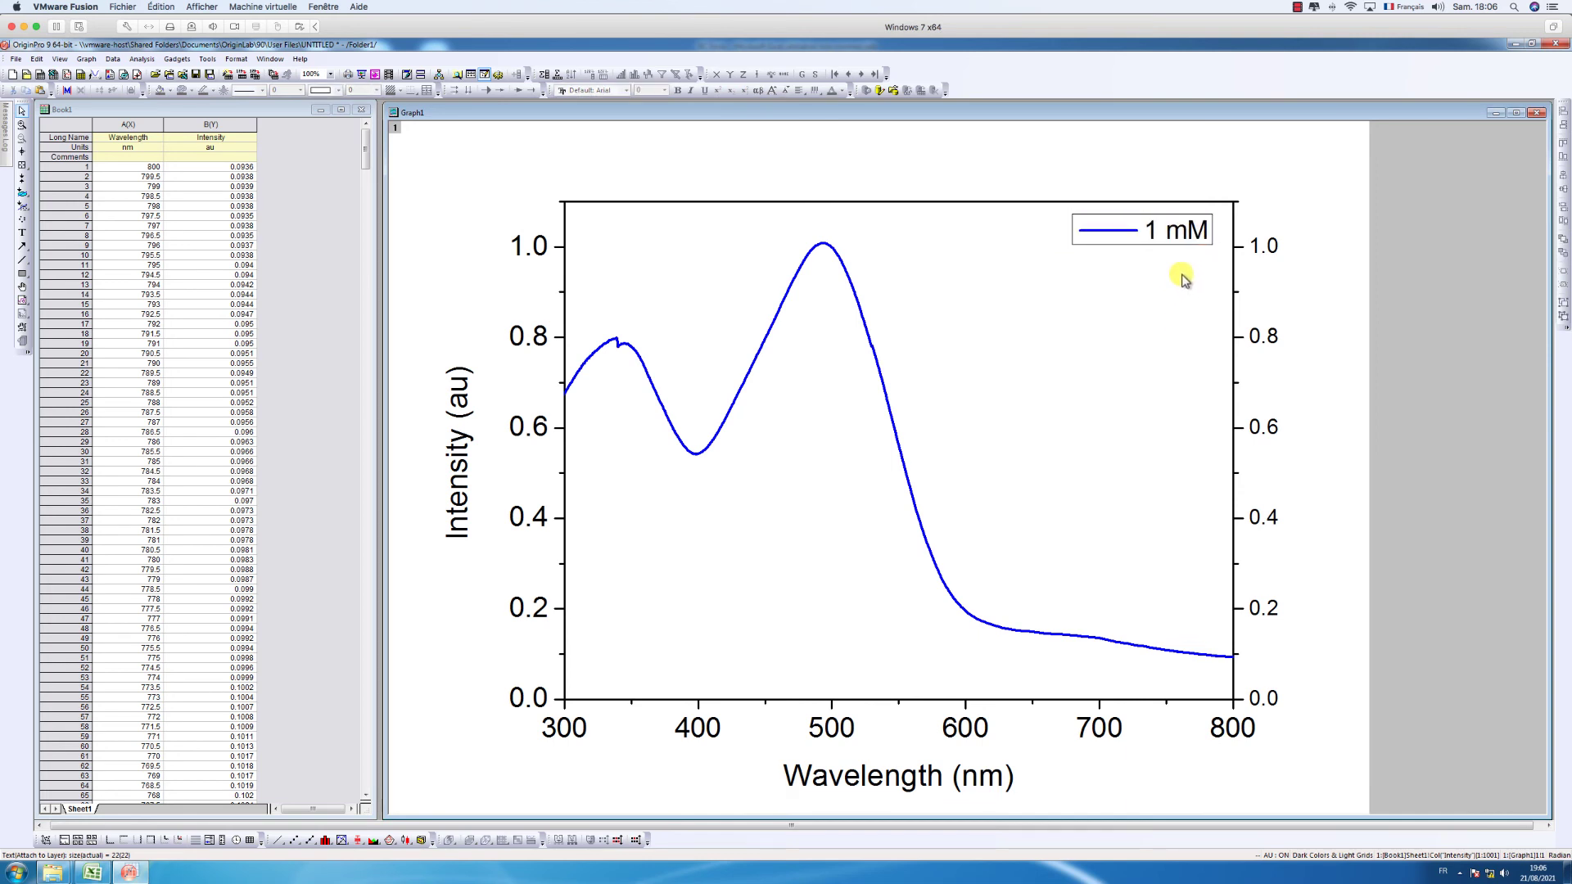
left_click(1163, 246)
- In legend properties, set Background to None and font colour to Blue
right_click(1162, 247)
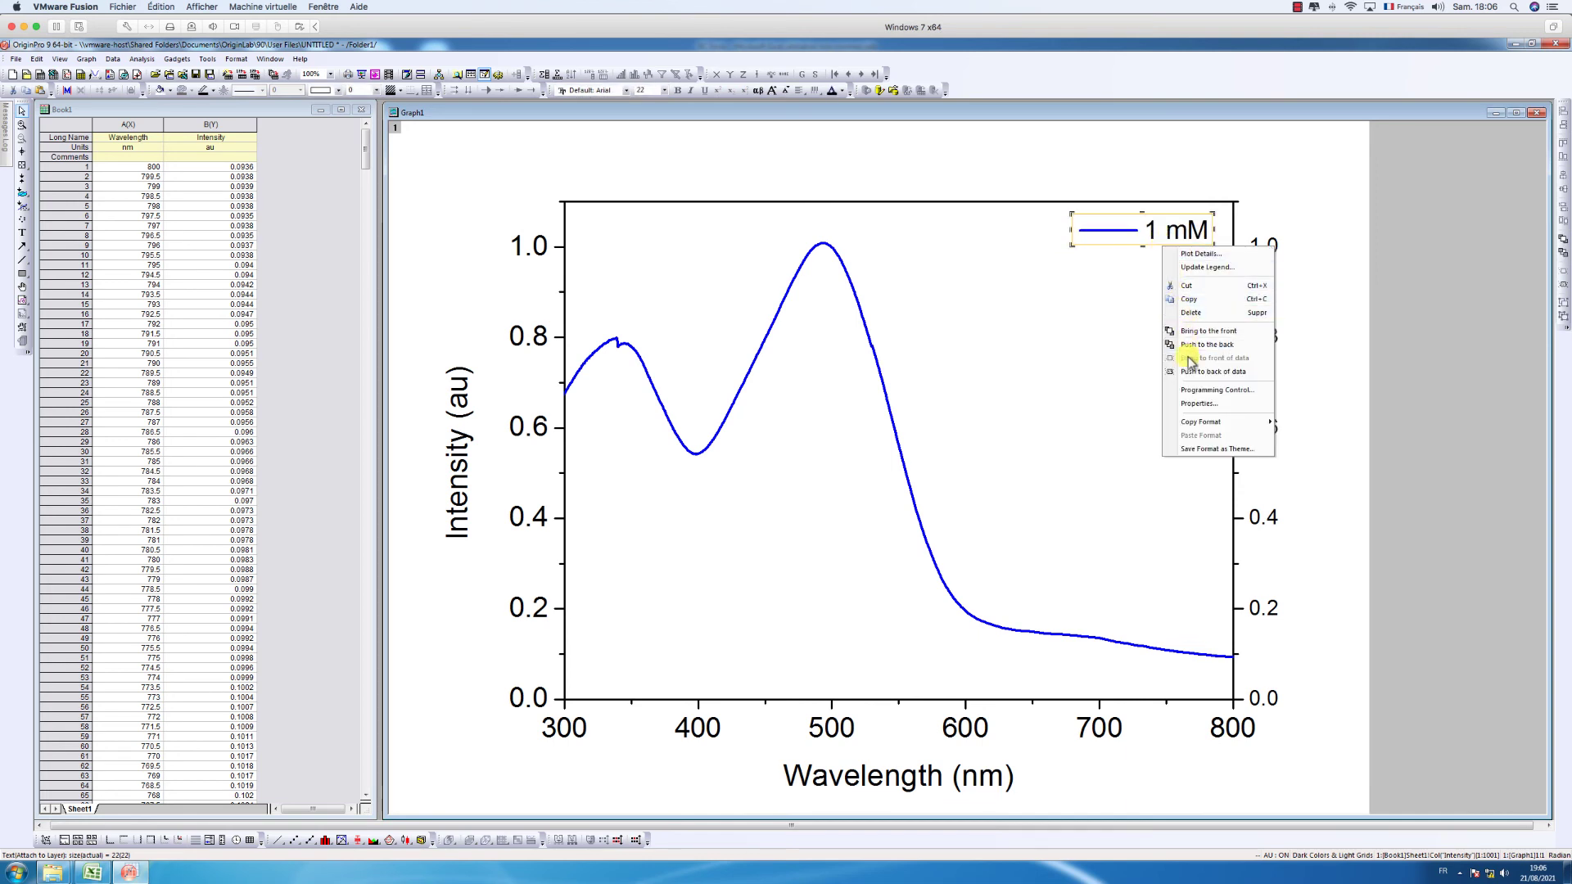
left_click(1199, 404)
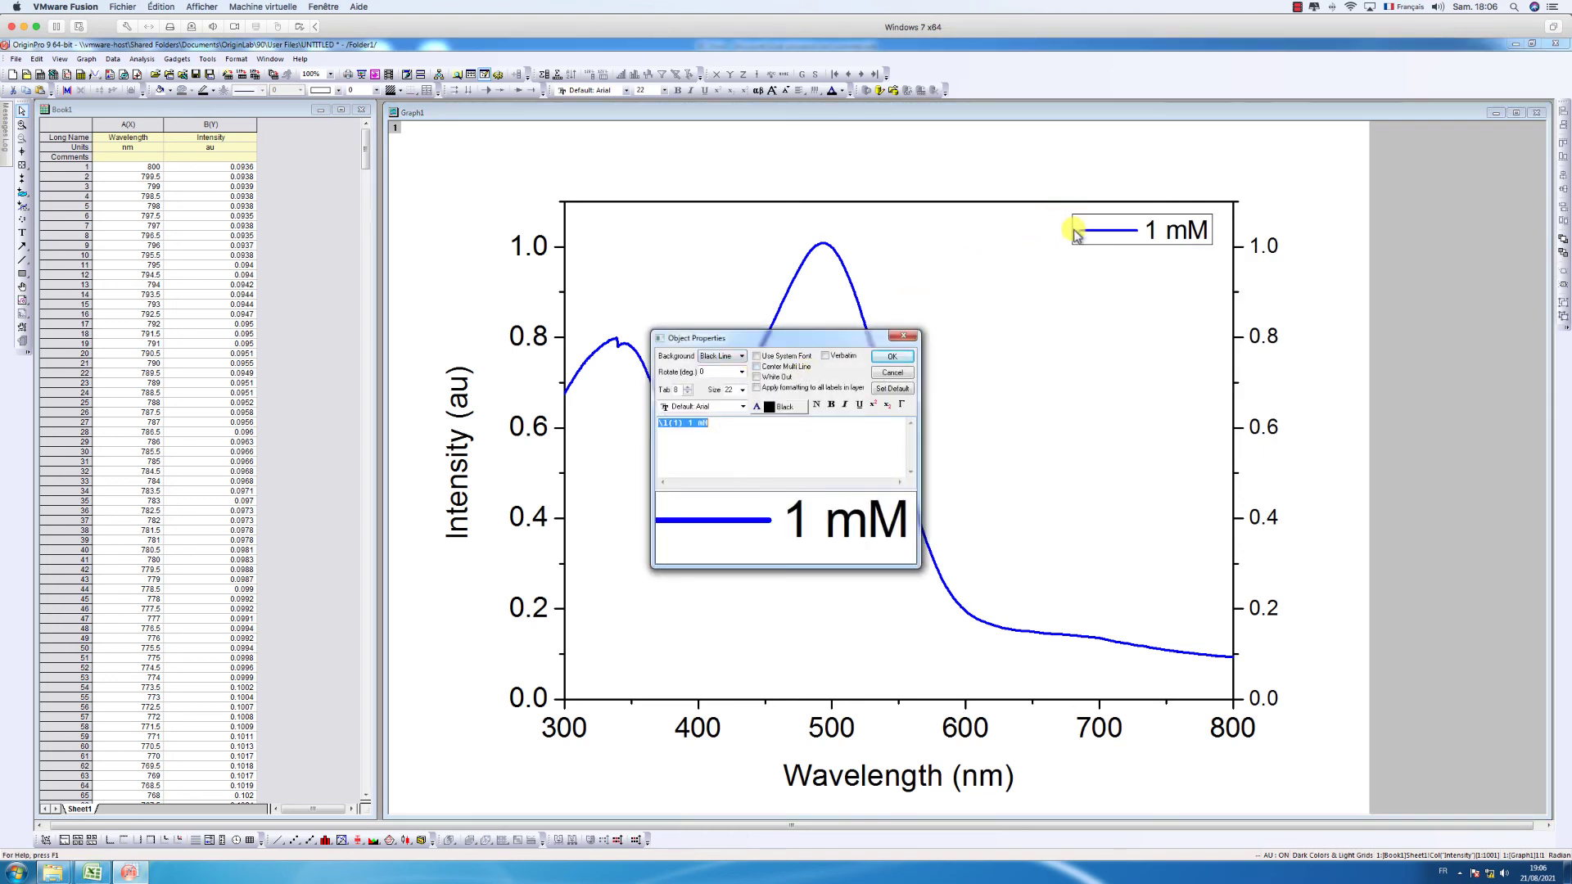
left_click(721, 356)
left_click(712, 366)
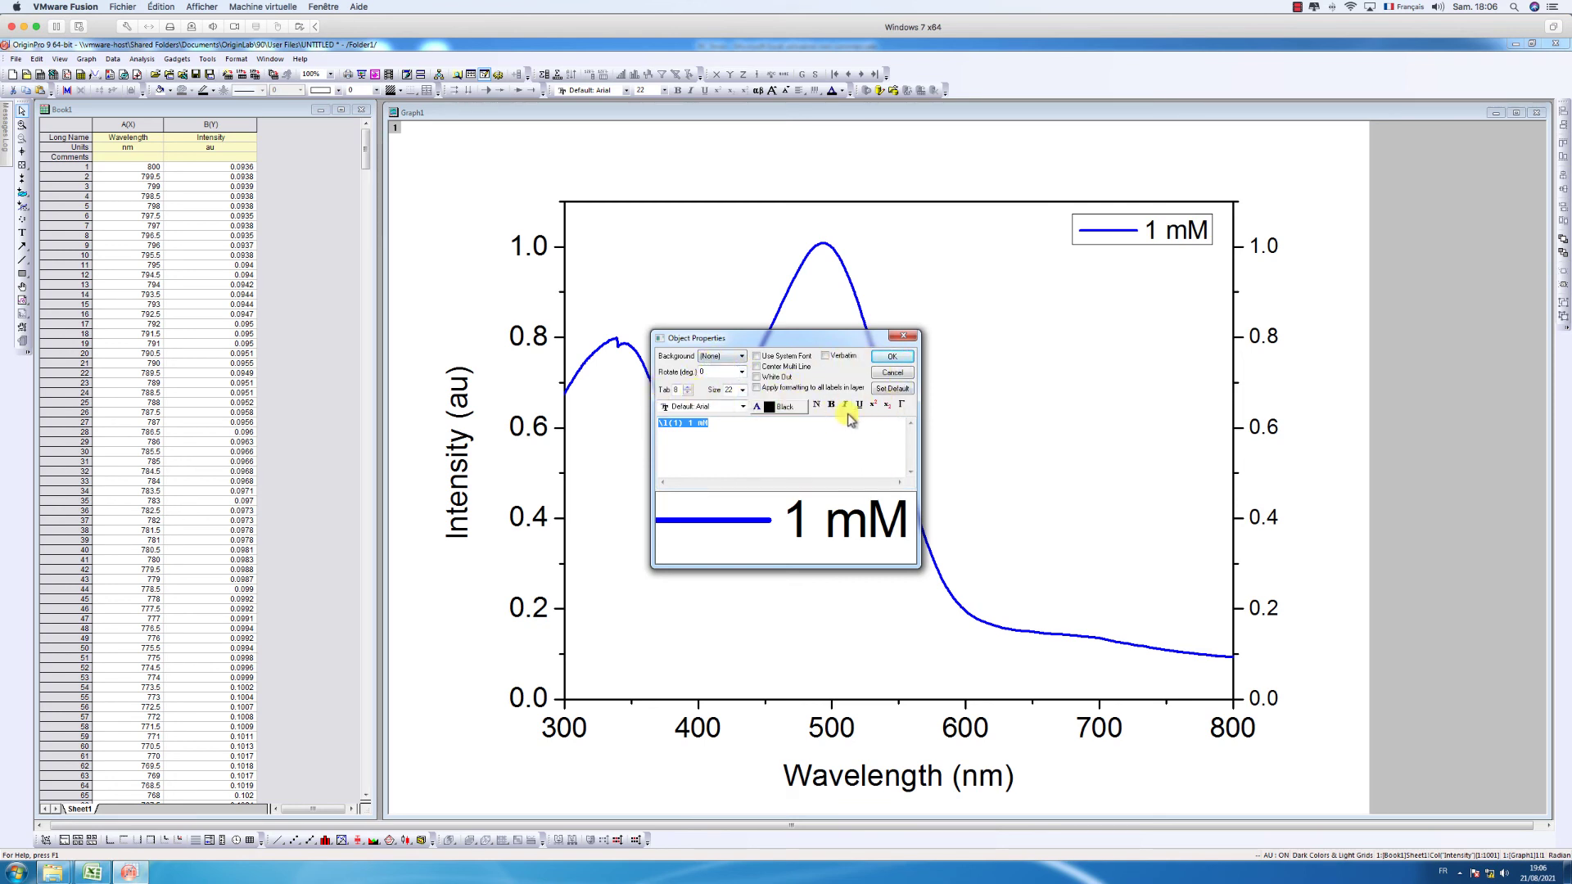
left_click(775, 409)
left_click(797, 427)
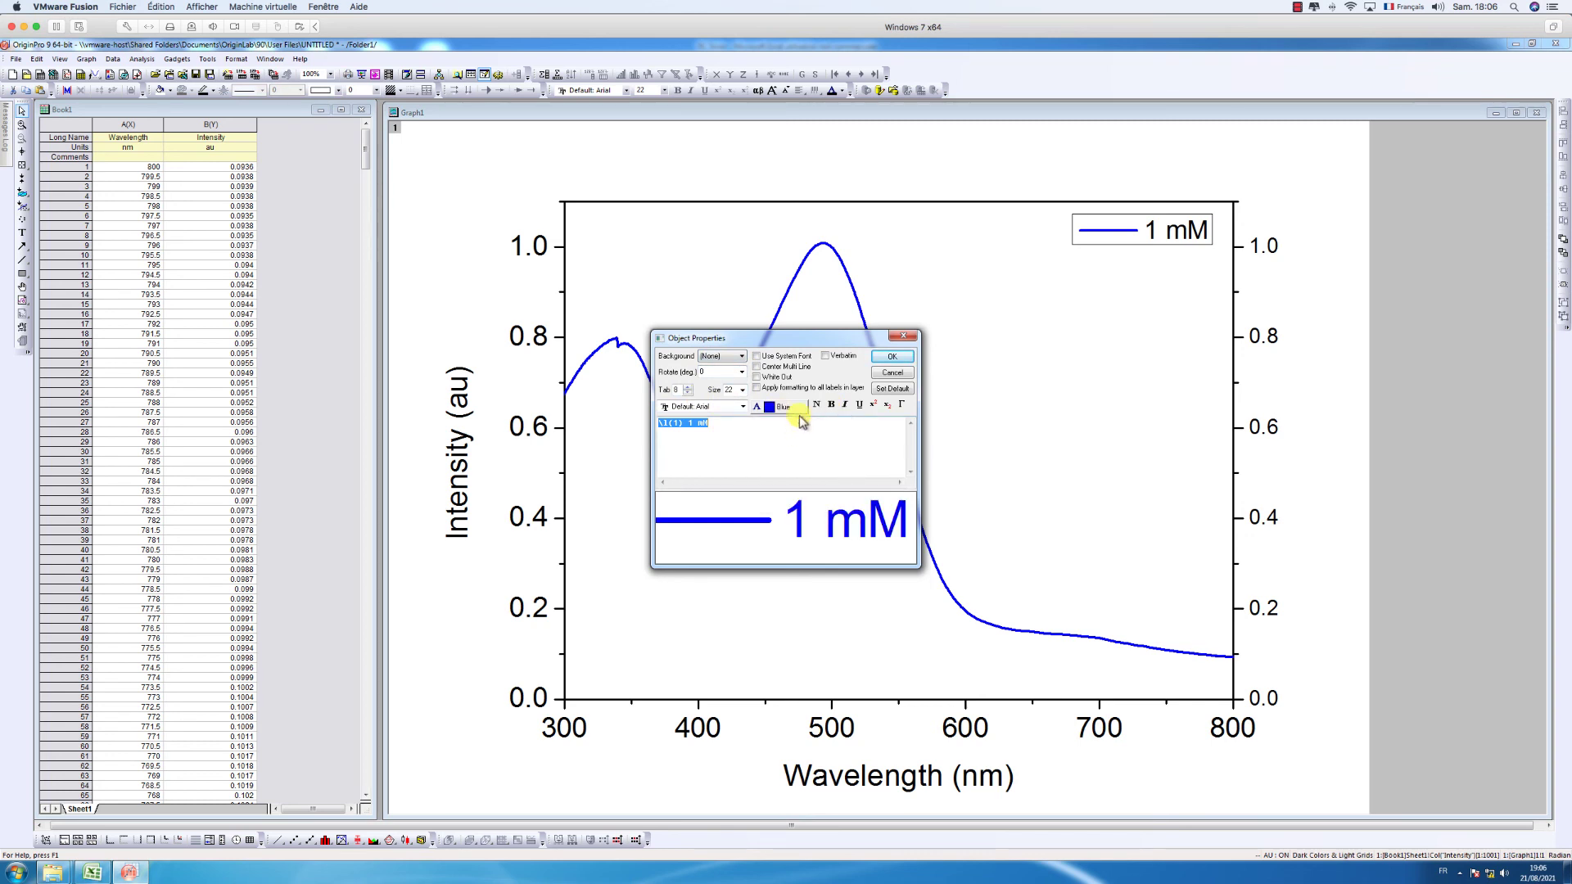
left_click(879, 361)
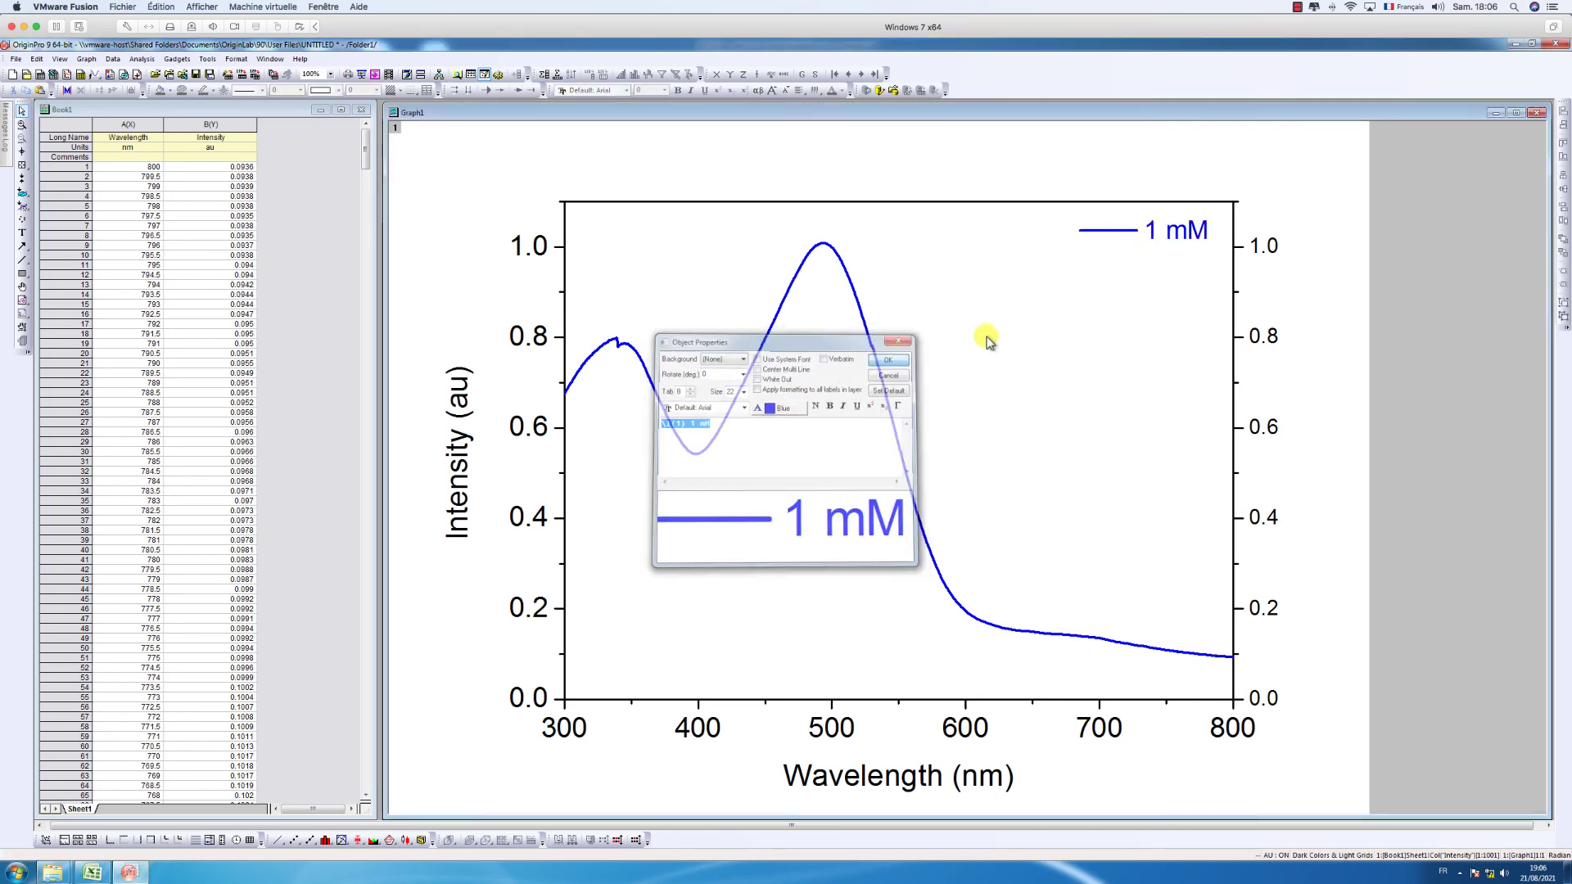
left_click(1149, 242)
left_click(841, 91)
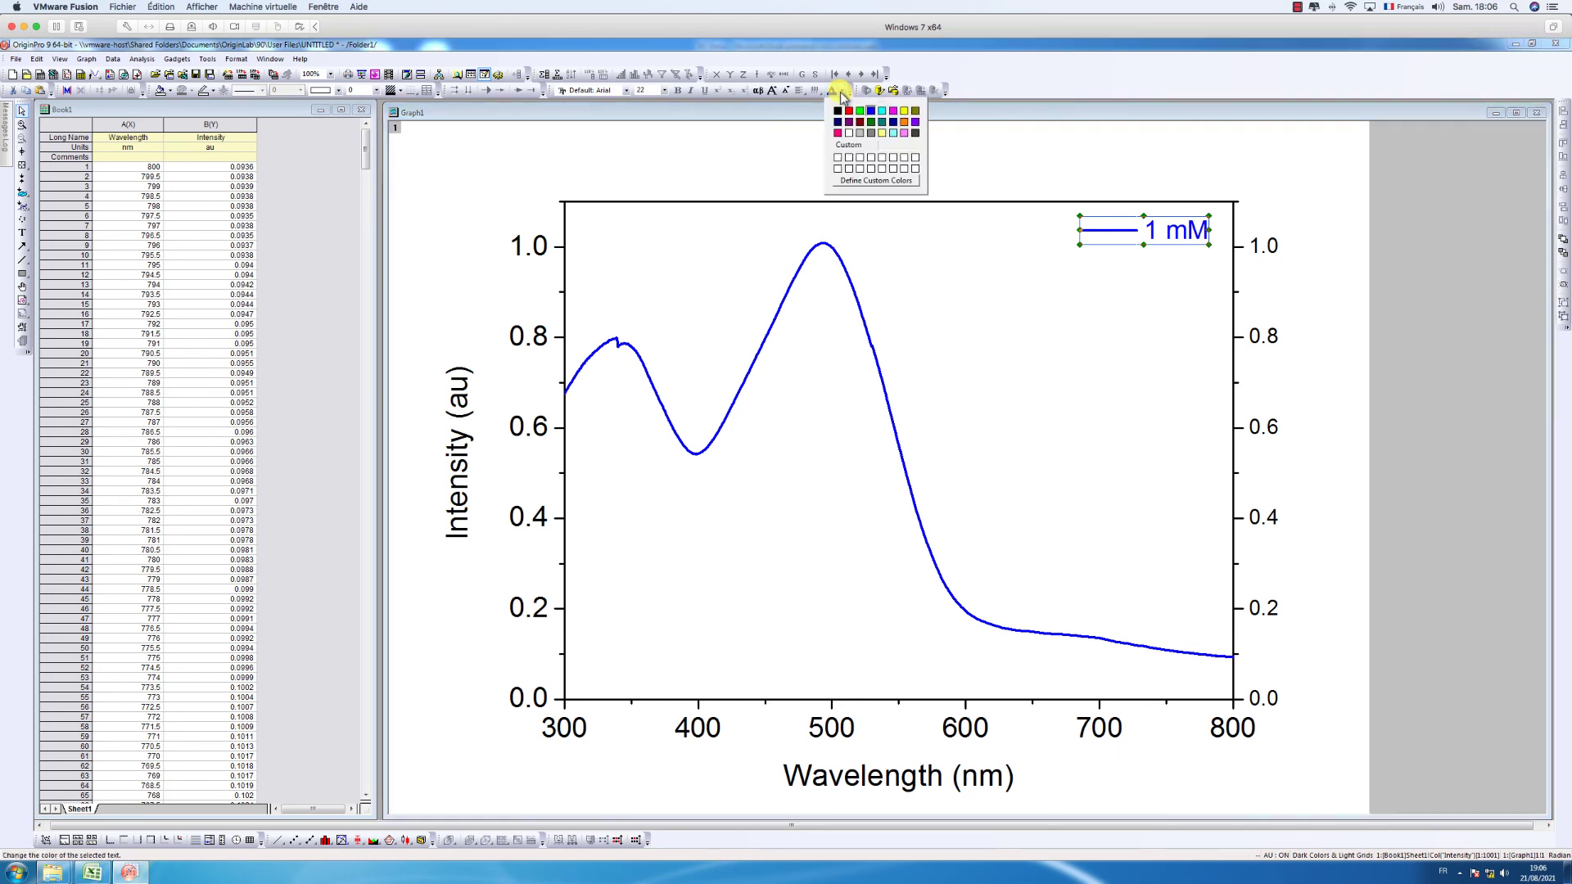
left_click(850, 113)
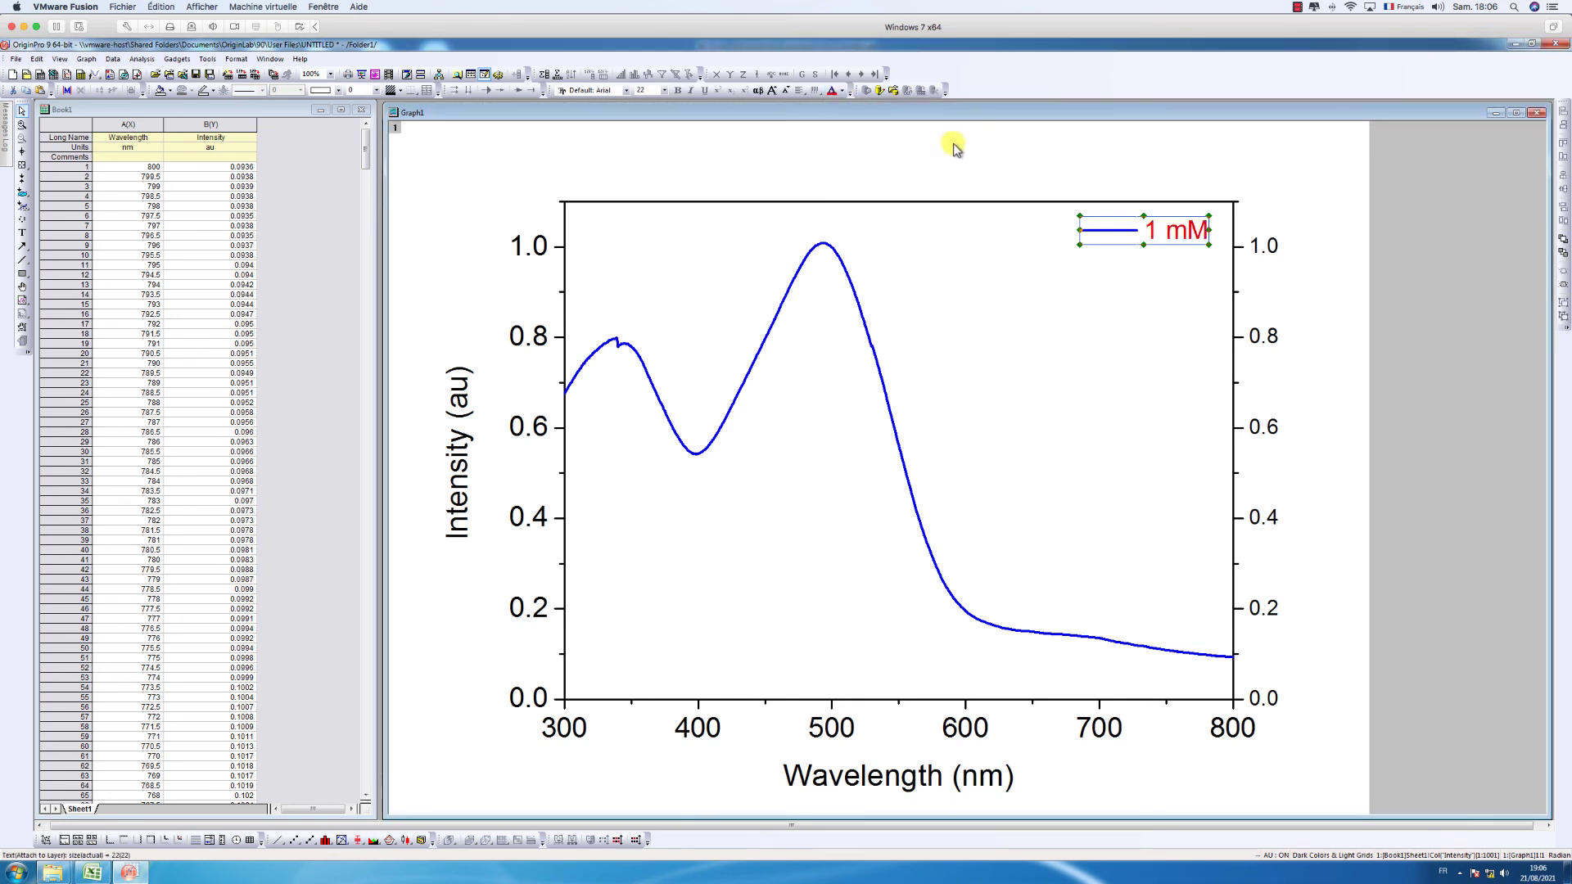
left_click(843, 91)
left_click(872, 115)
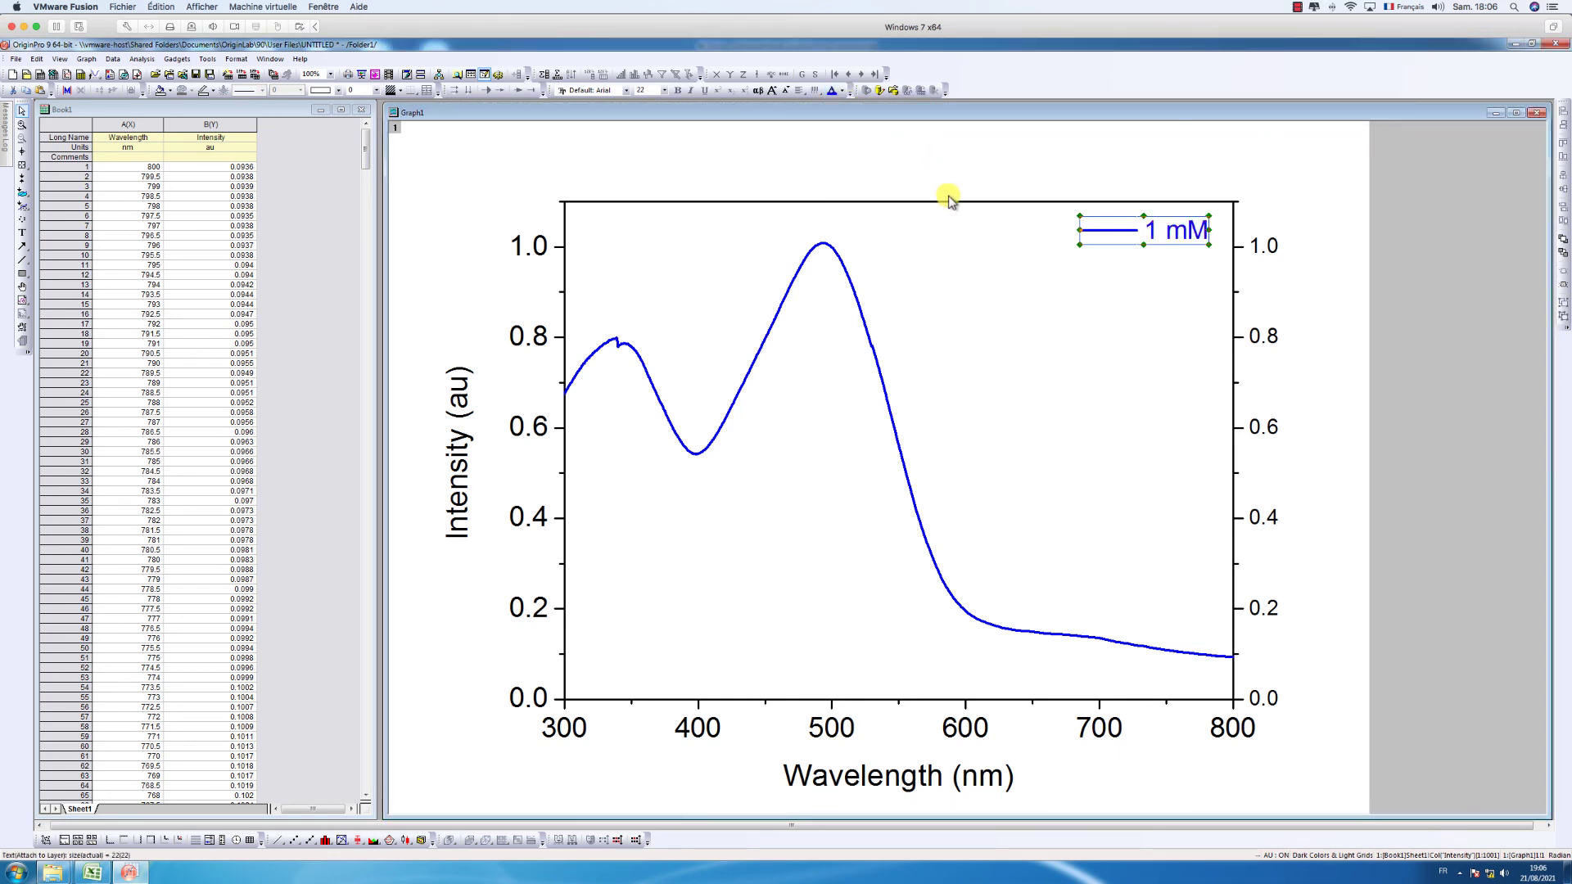
left_click(983, 320)
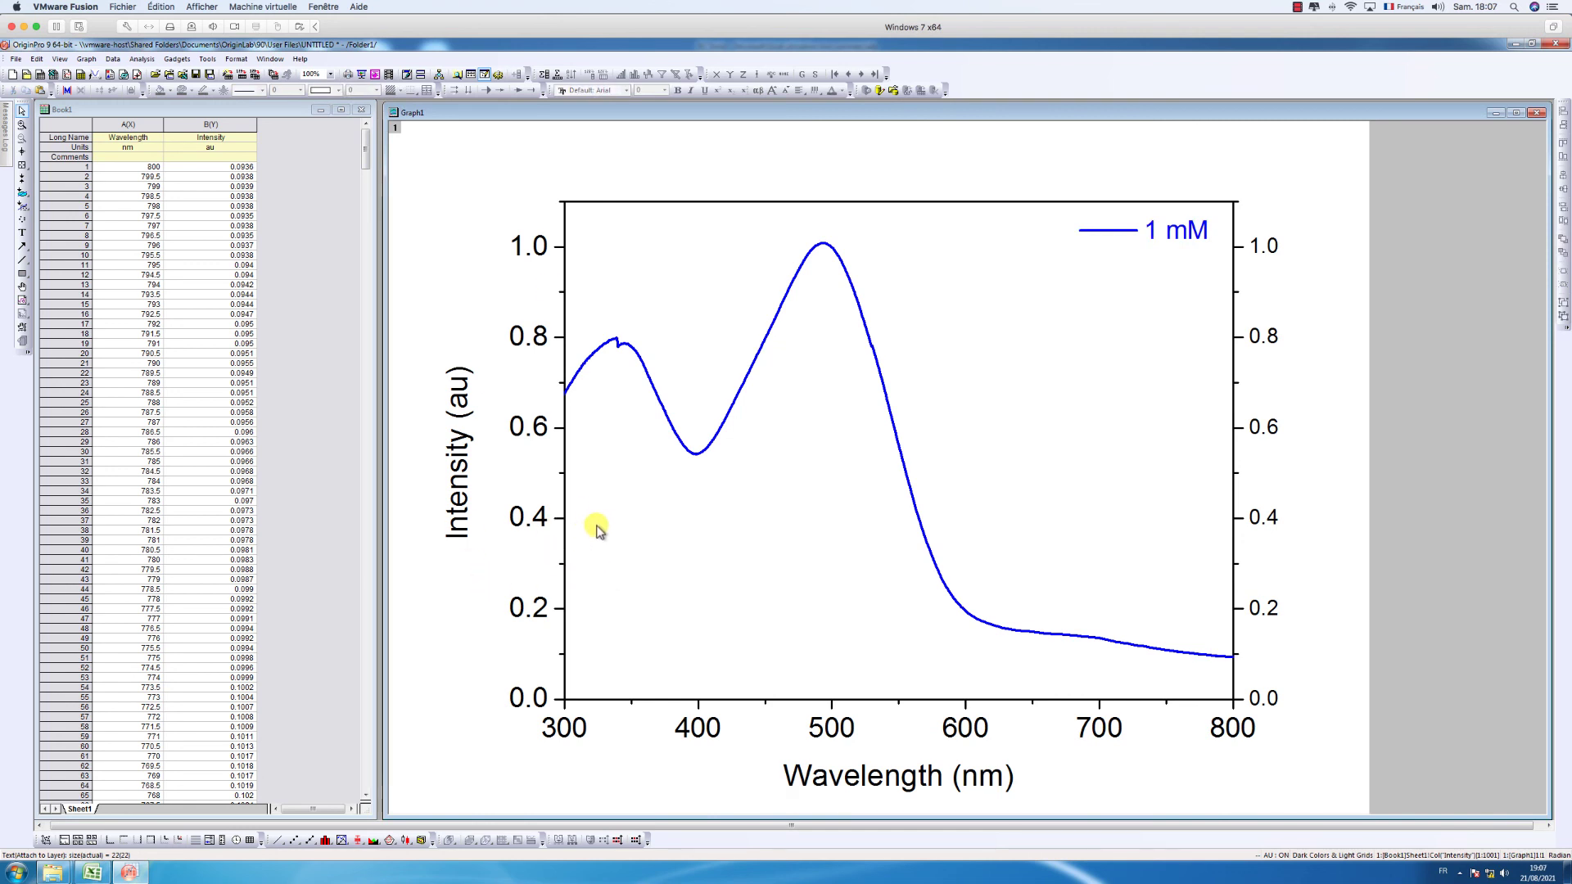
mouse_move(954, 881)
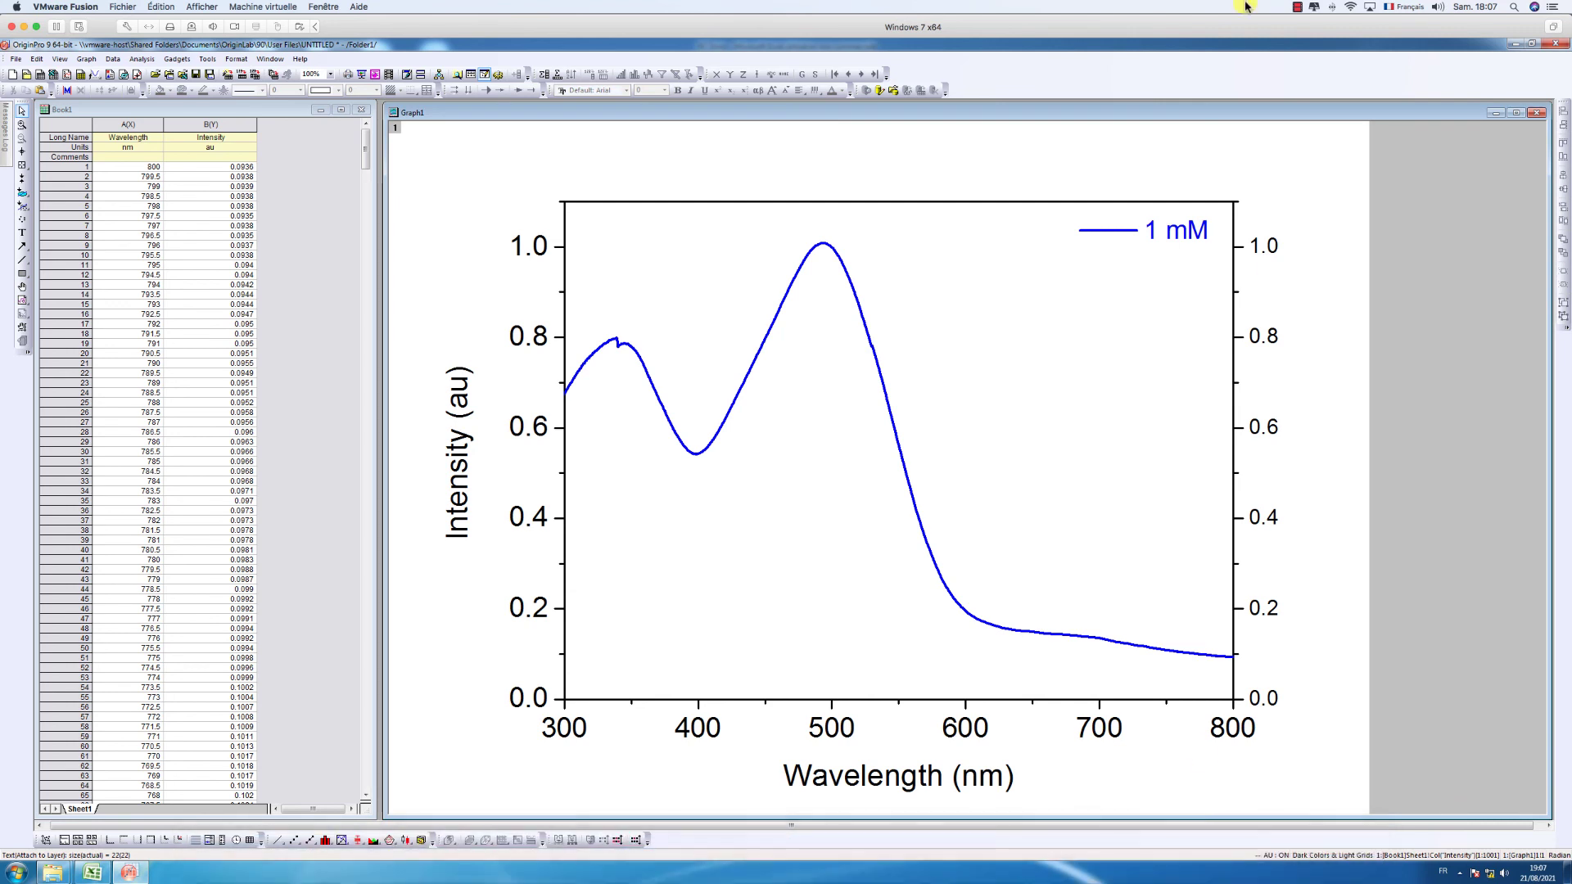
left_click(1297, 7)
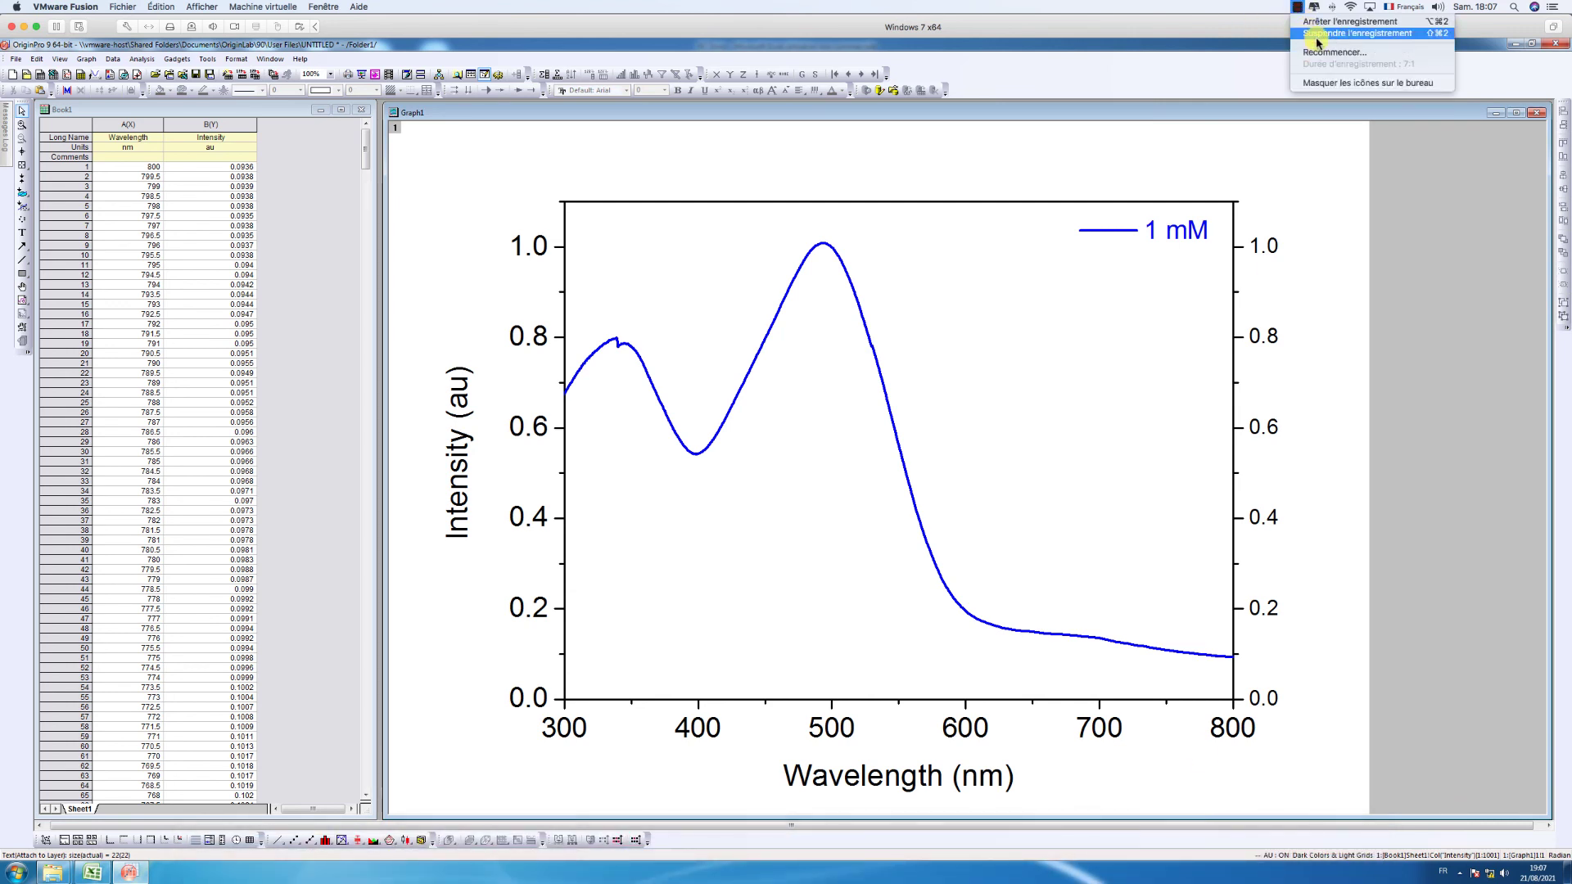